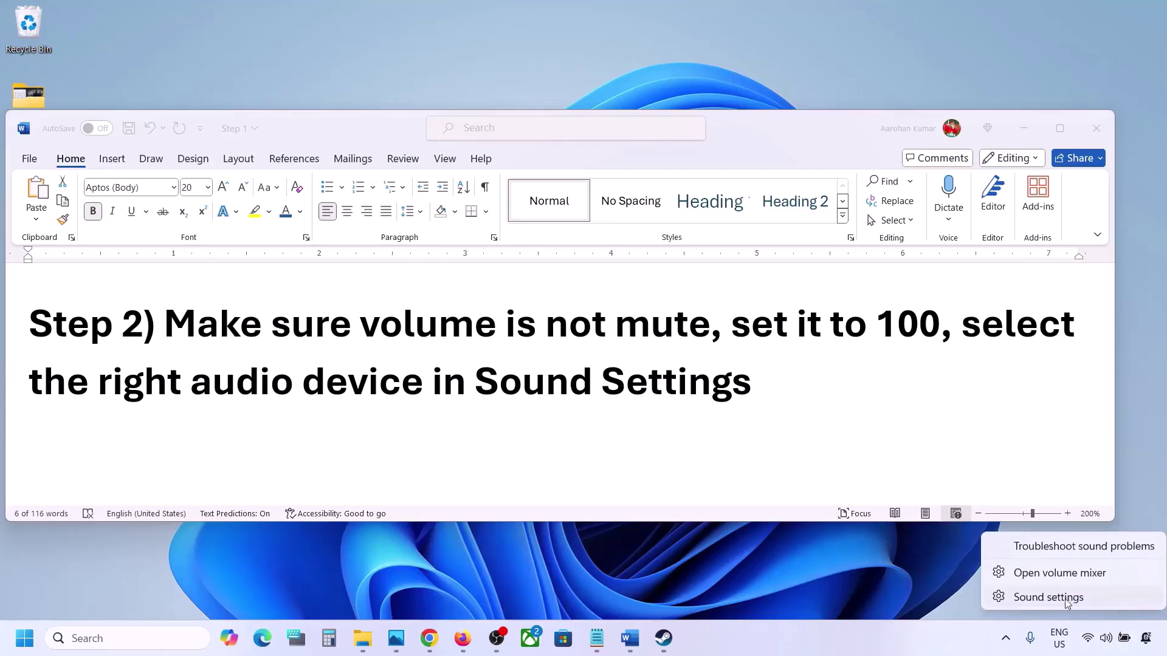
Step: Open the Windows sound settings and check the selected output device and its volume
click(1074, 601)
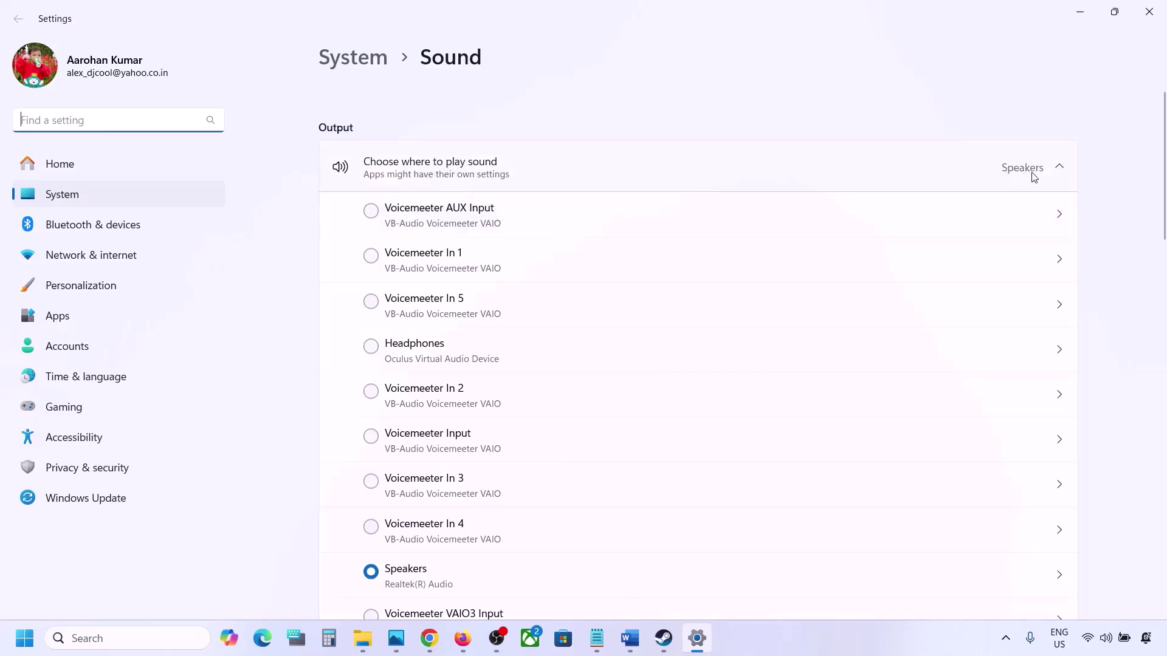
scroll(523, 430, down, 2)
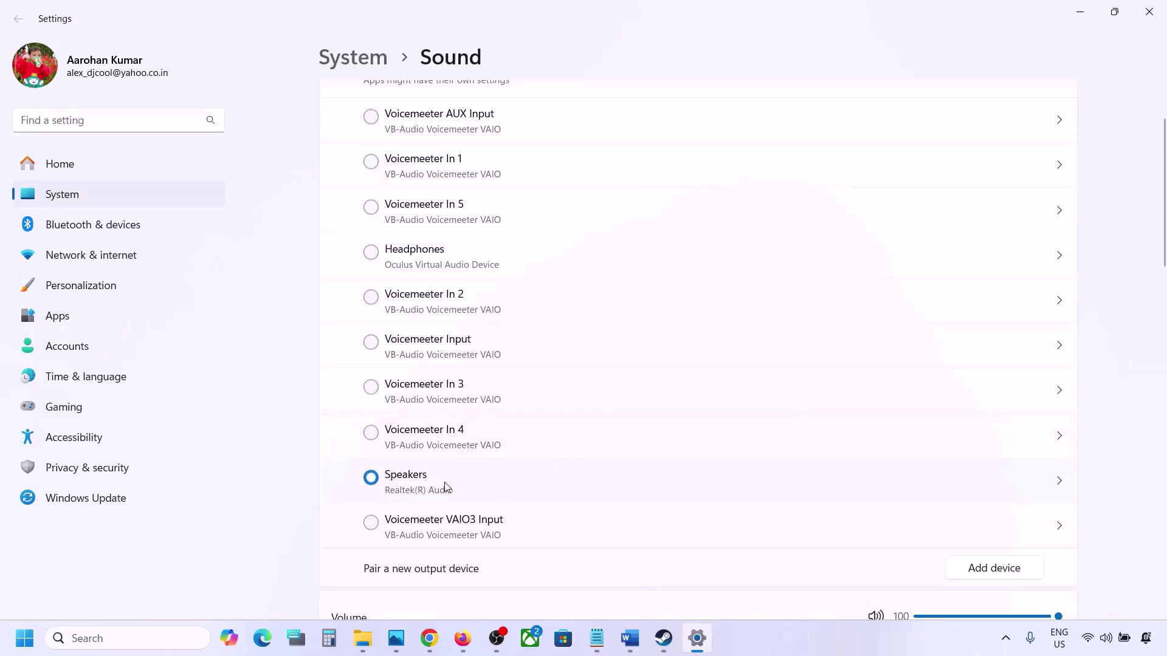
scroll(446, 487, down, 5)
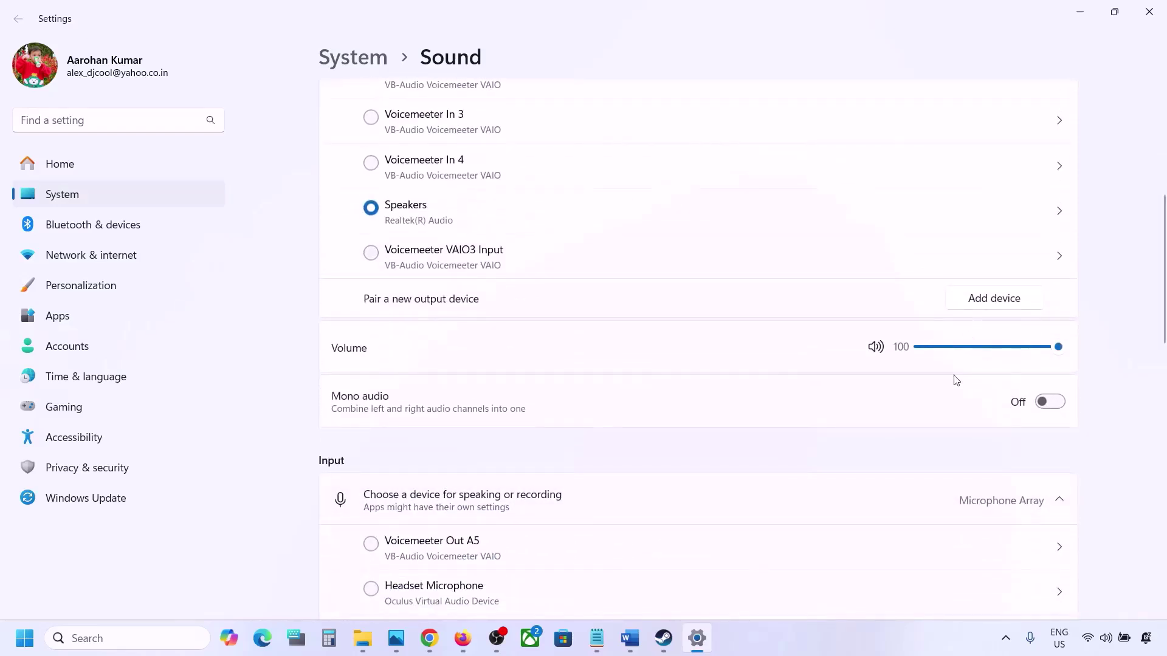
Step: Check the selected input device, its volume and the advanced sound options, and close the settings
scroll(774, 437, down, 6)
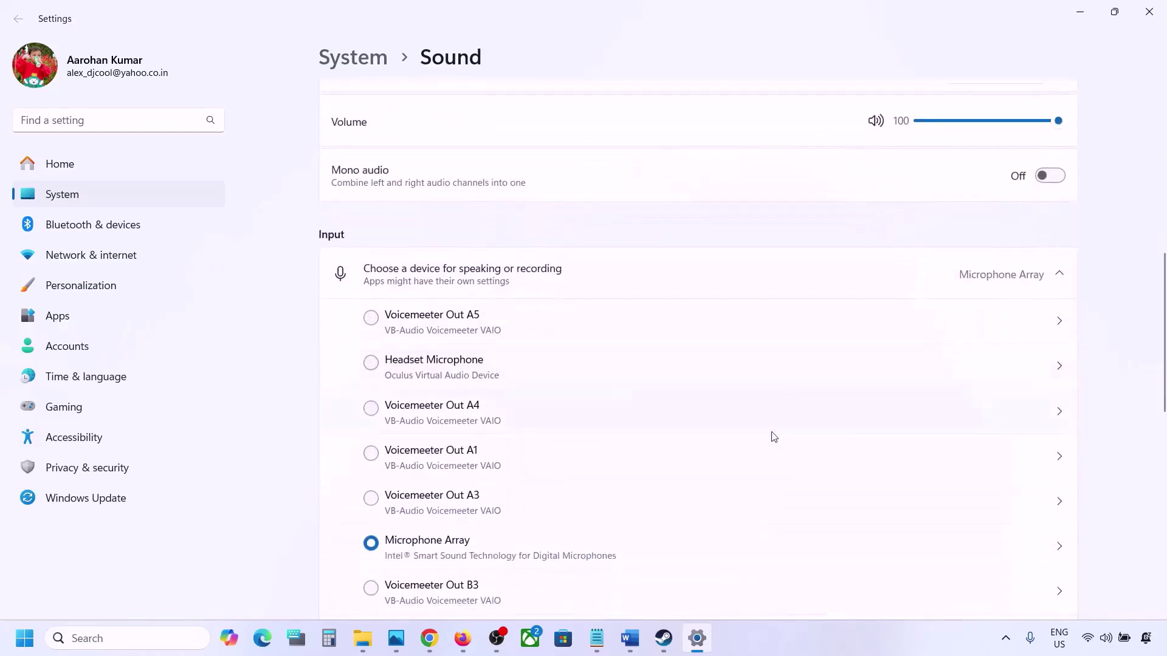
scroll(469, 508, down, 2)
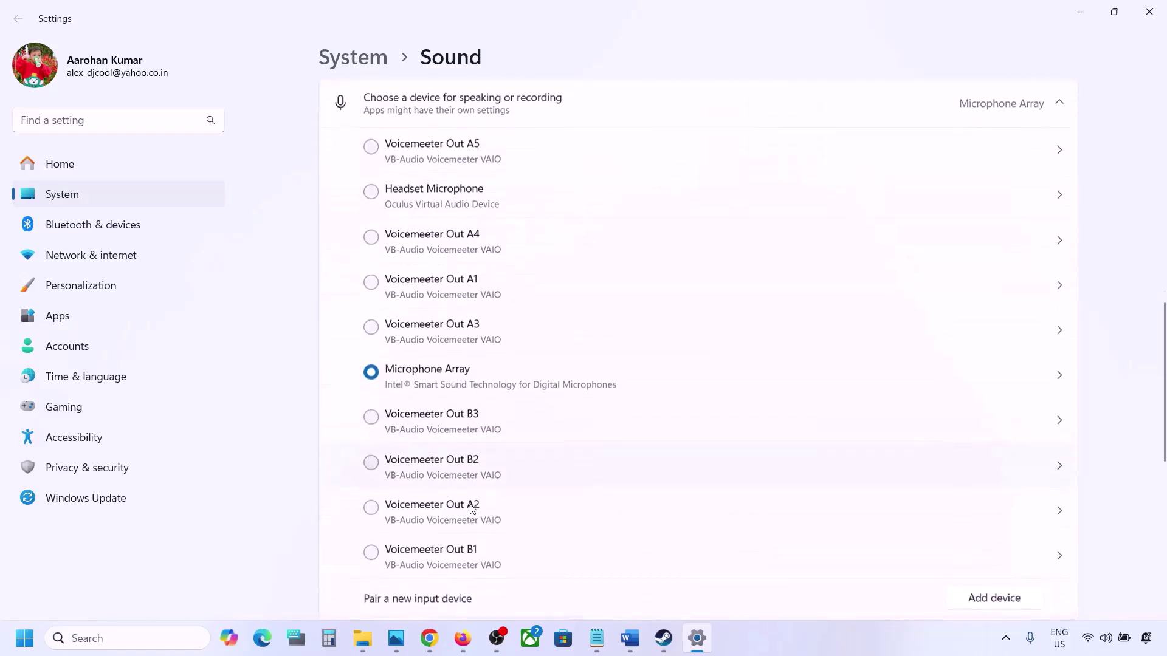
scroll(596, 443, down, 1)
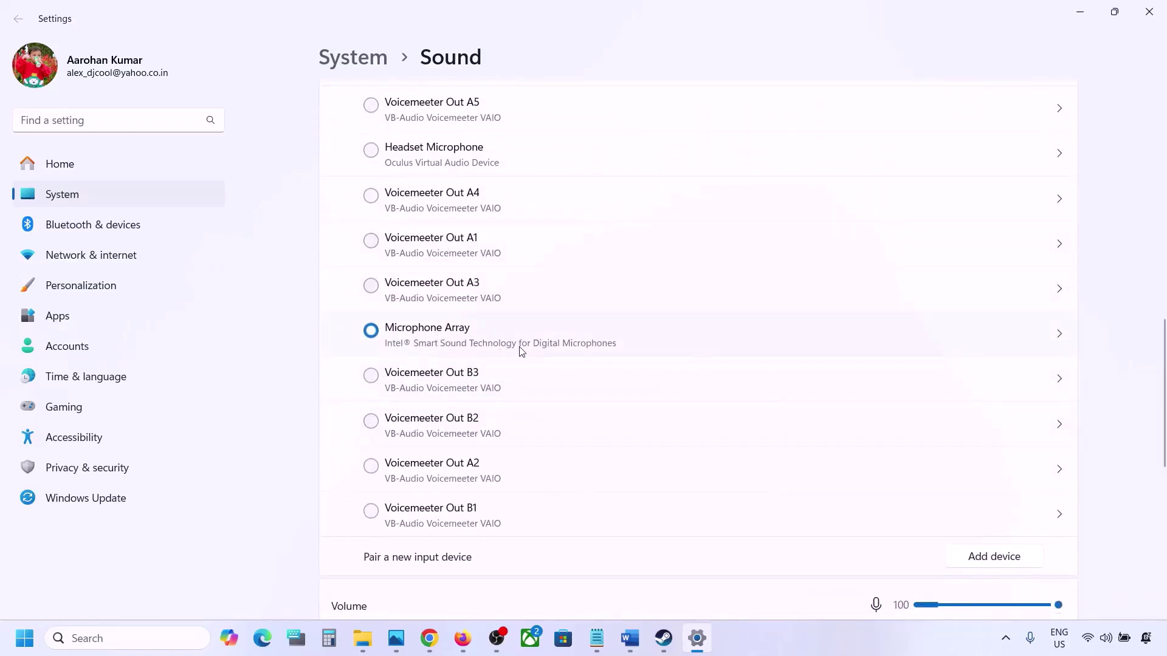
scroll(520, 351, down, 4)
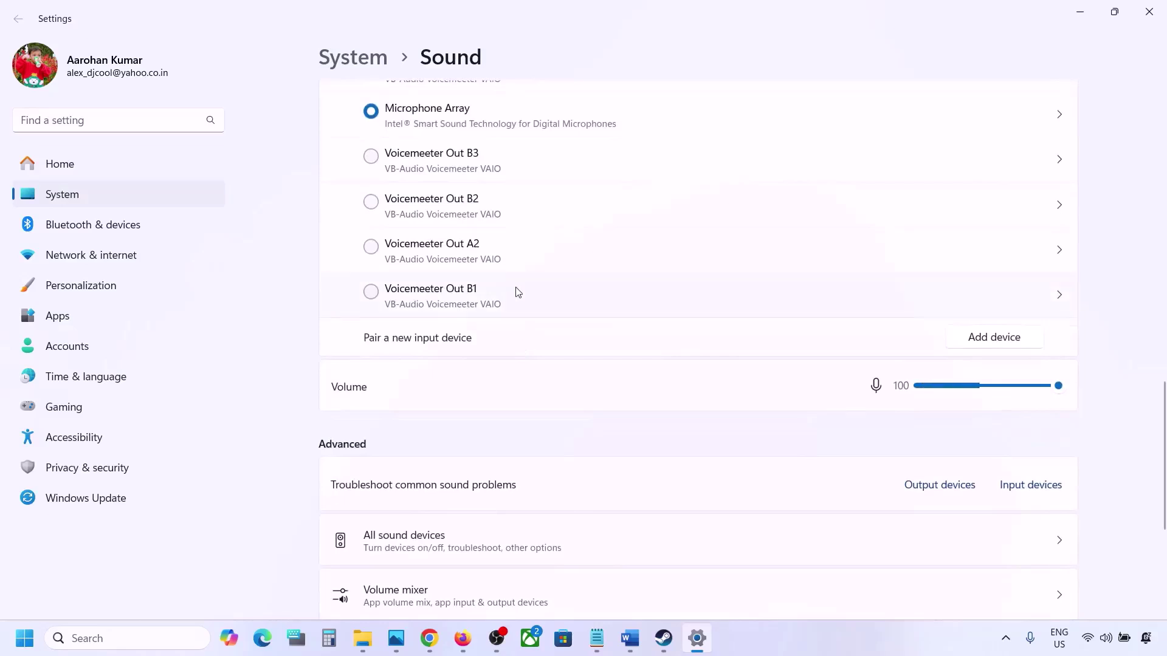
scroll(520, 292, up, 3)
scroll(471, 421, down, 4)
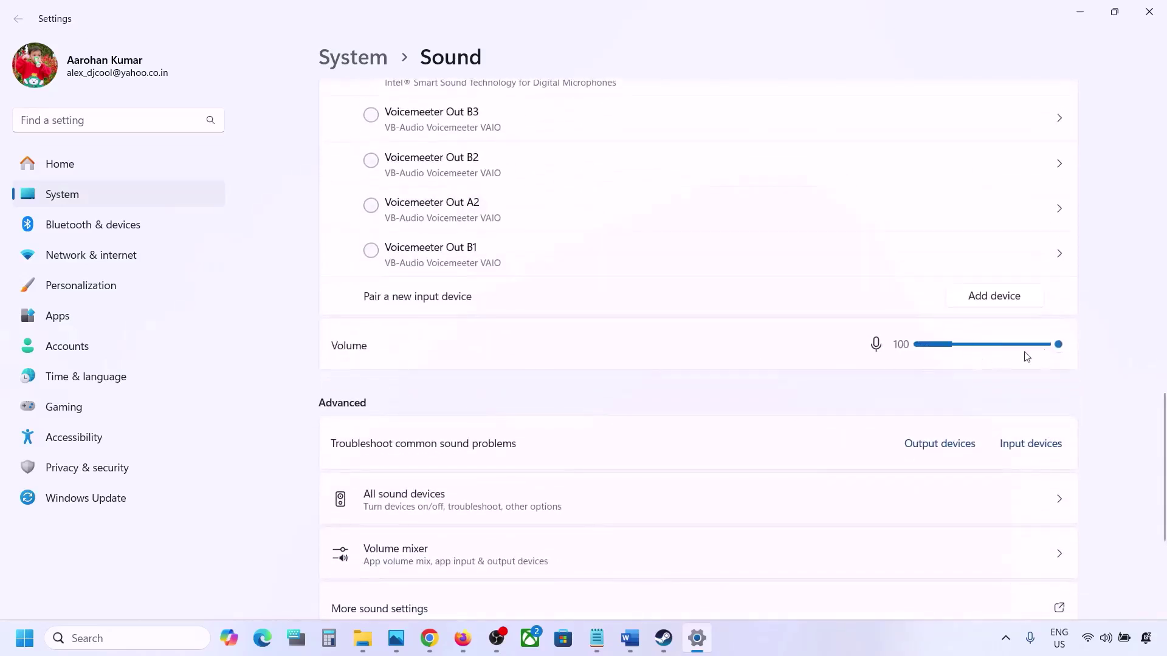
scroll(772, 416, down, 1)
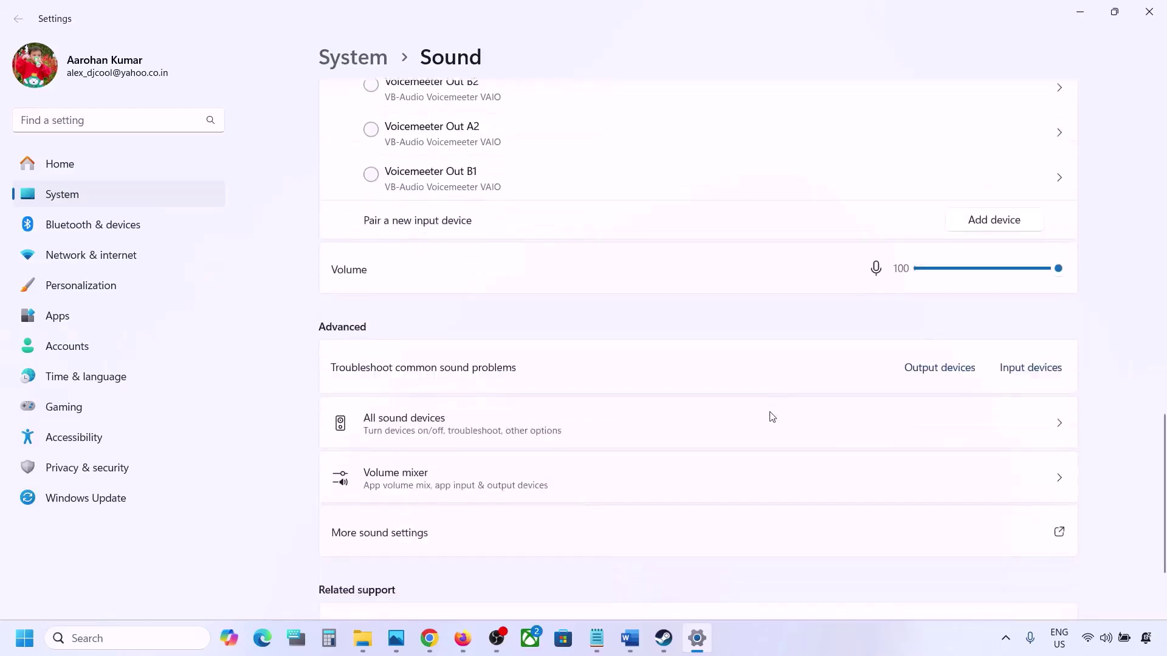
scroll(814, 360, down, 2)
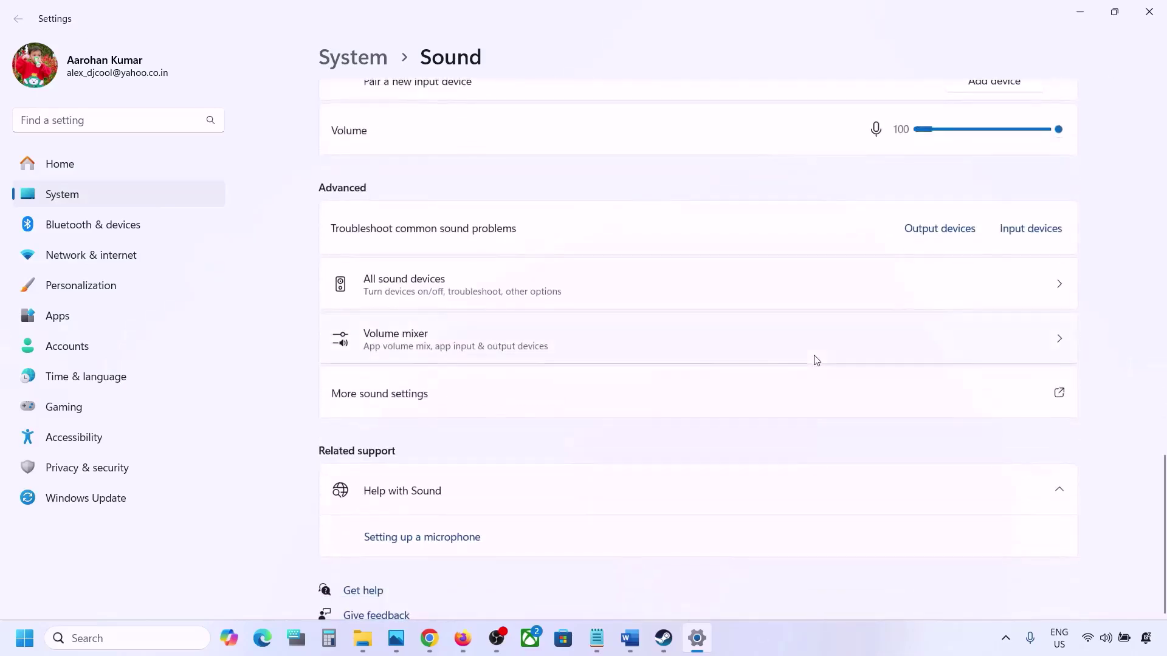
click(1148, 11)
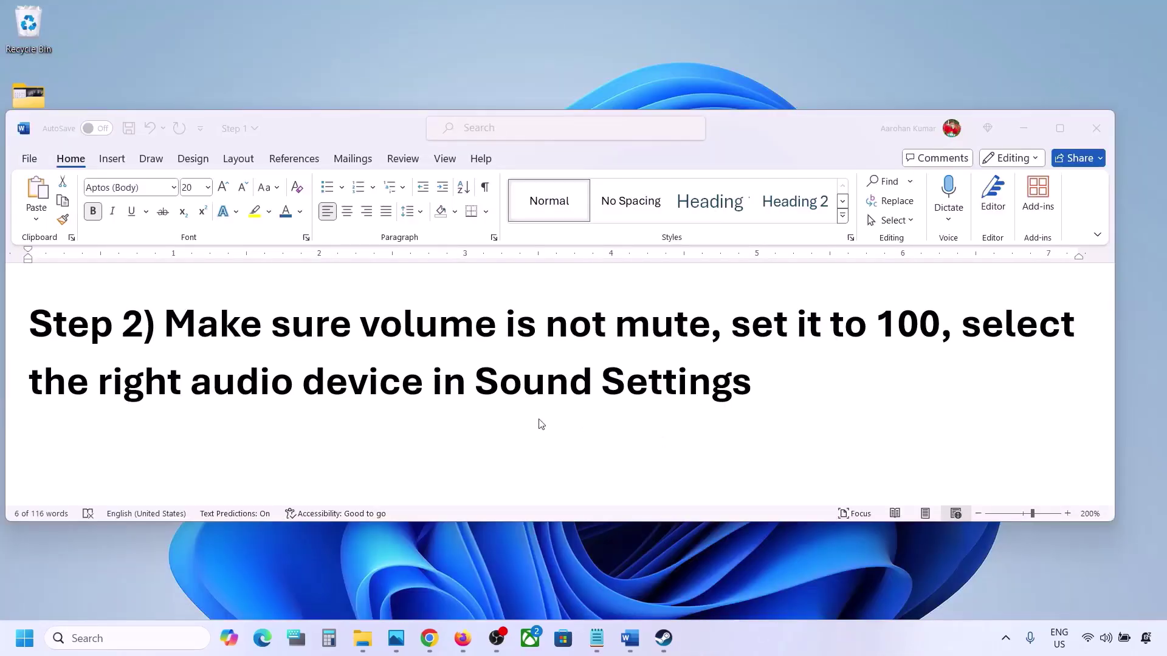
Step: Read Step 3 of the Word guide, highlighting "Restart the game" and "Restart PC"
scroll(542, 425, down, 3)
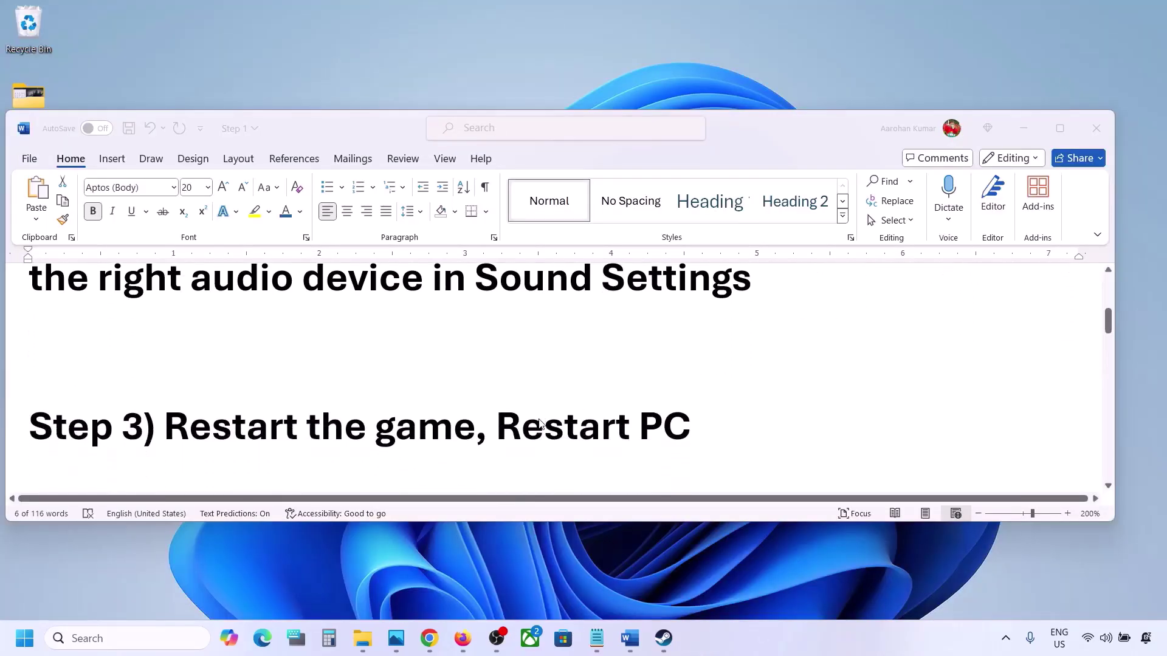
double_click(217, 411)
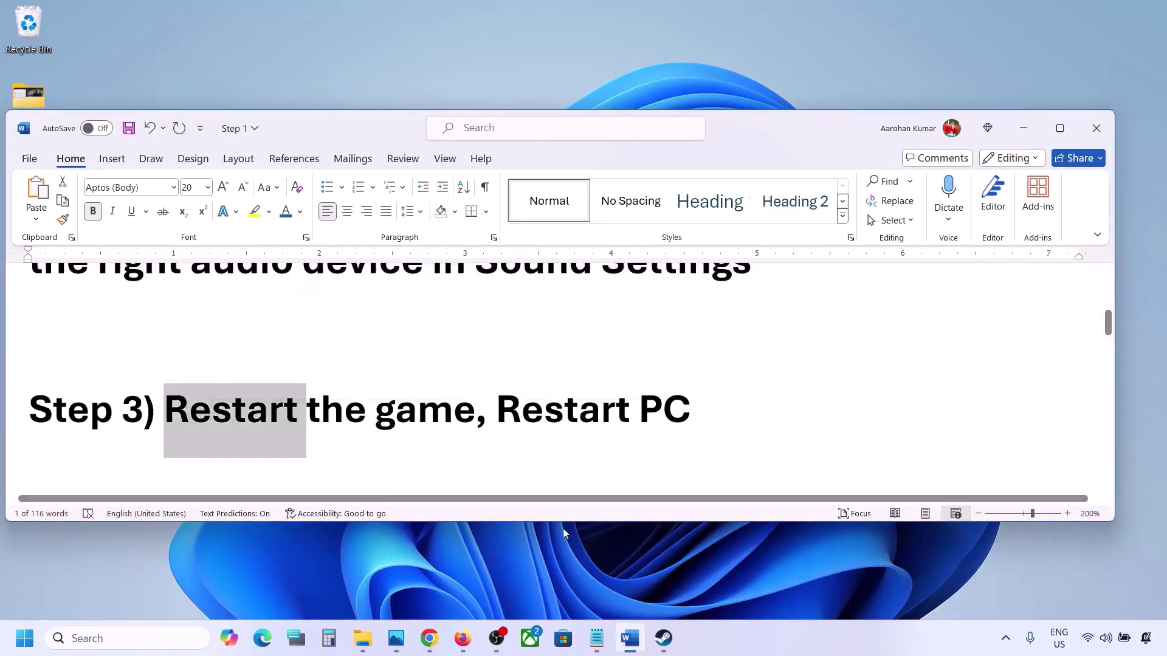
click(332, 407)
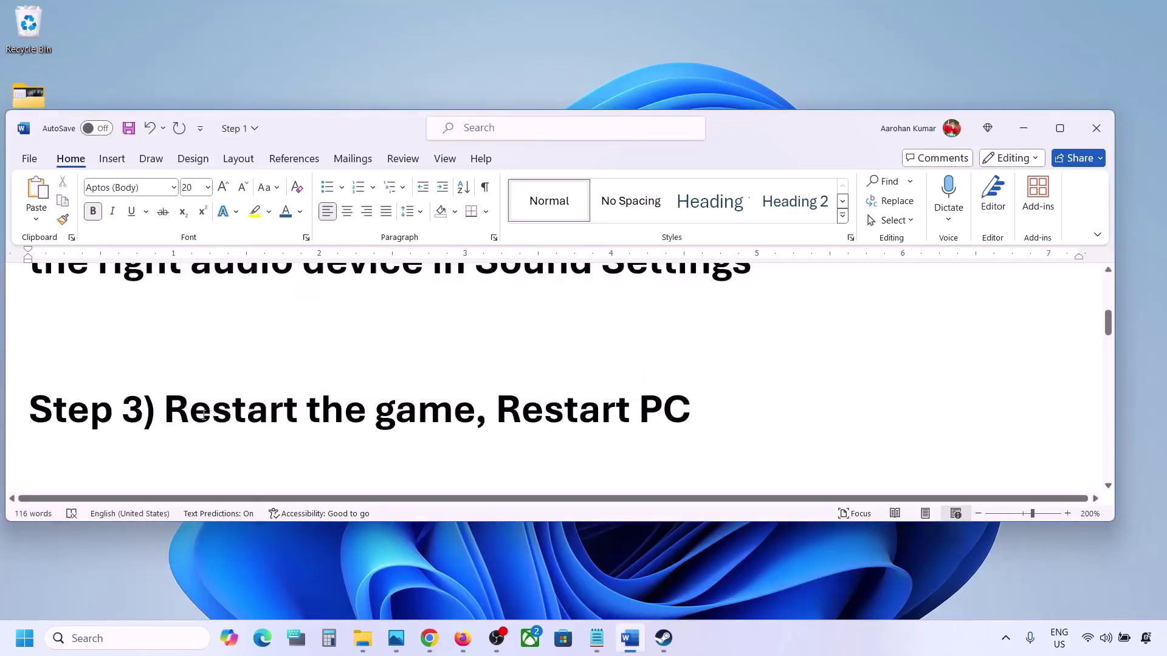
drag(165, 410, 386, 395)
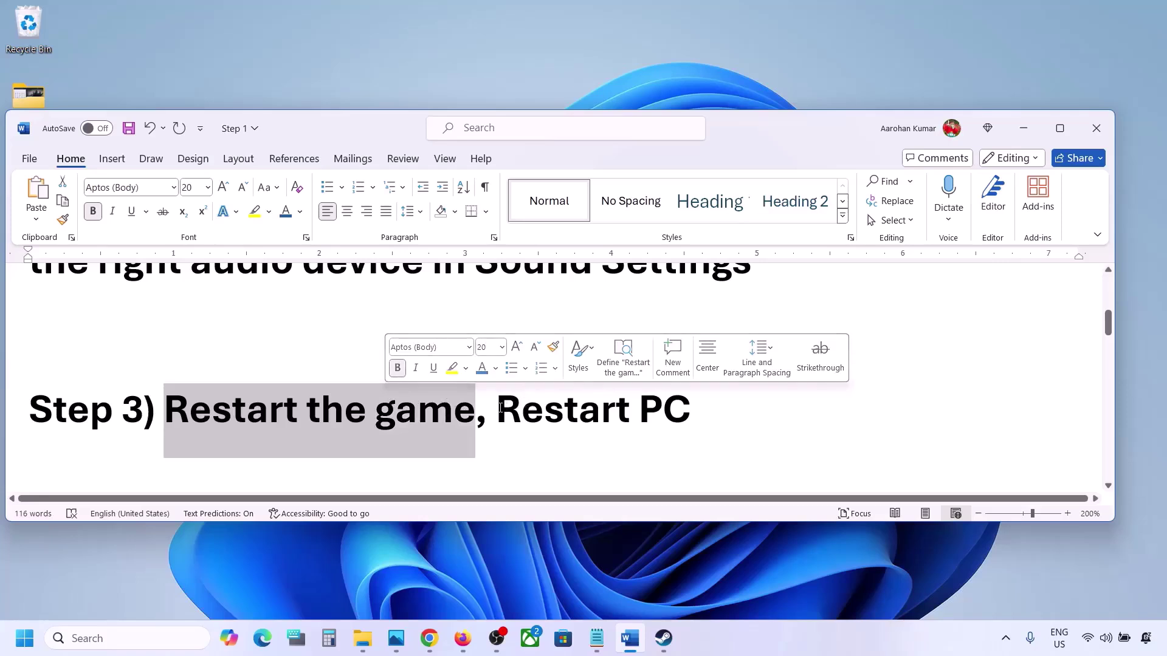
drag(497, 409, 691, 403)
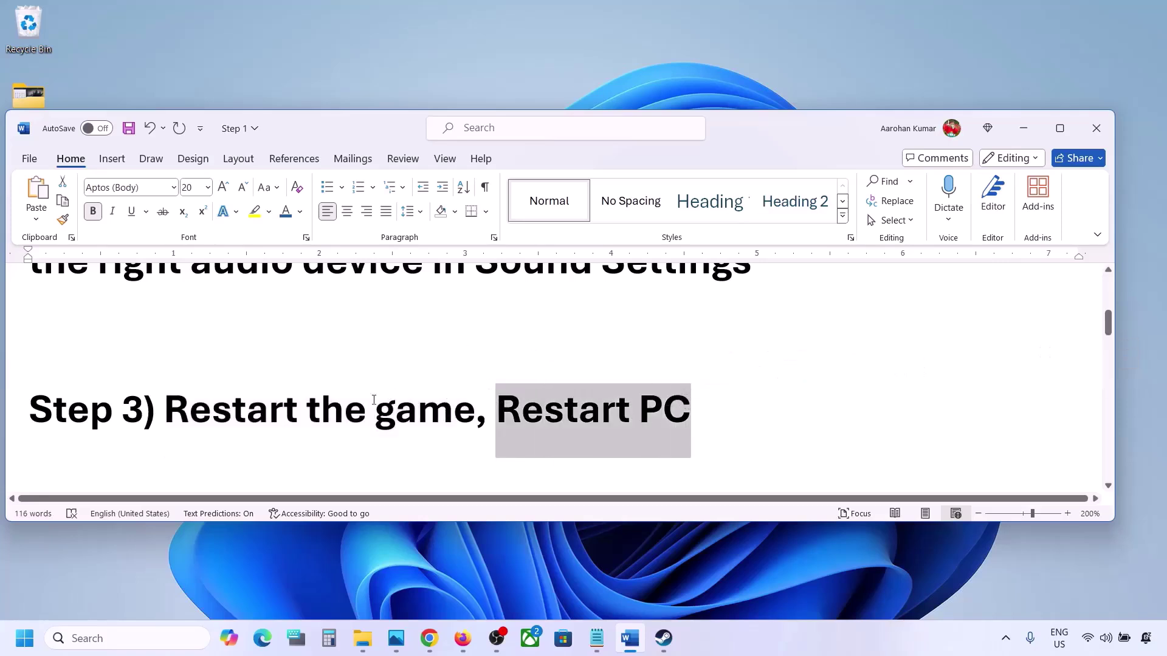
Step: Read Step 4 of the guide, about the sound sample rate in the sound control panel
scroll(371, 401, down, 3)
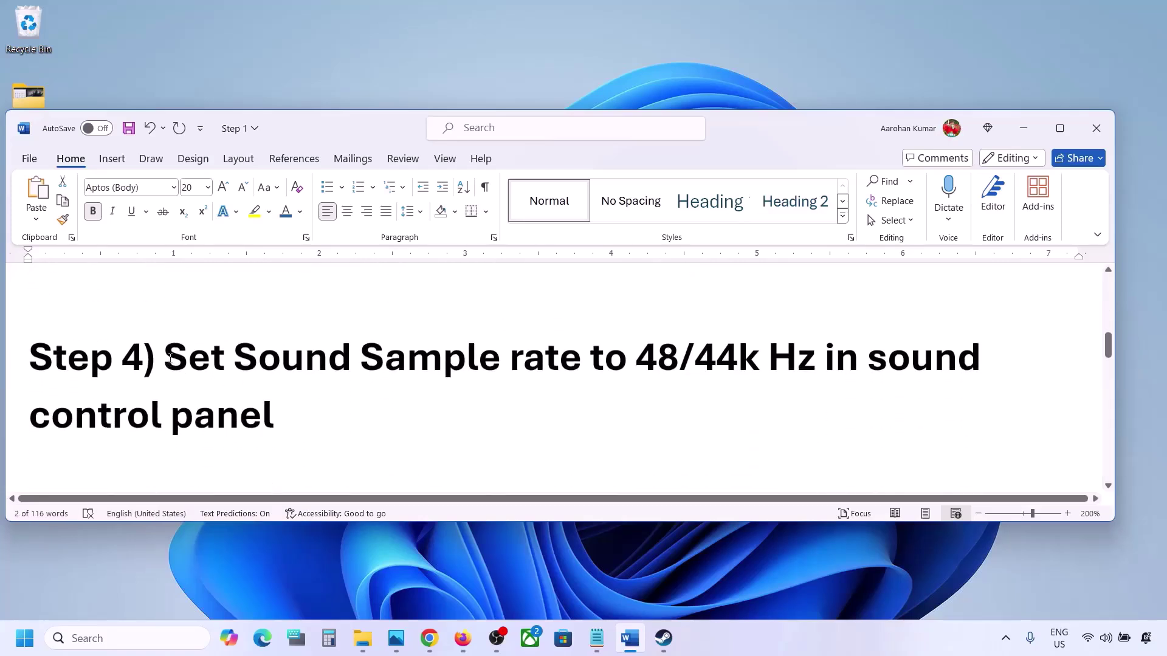
drag(169, 359, 722, 358)
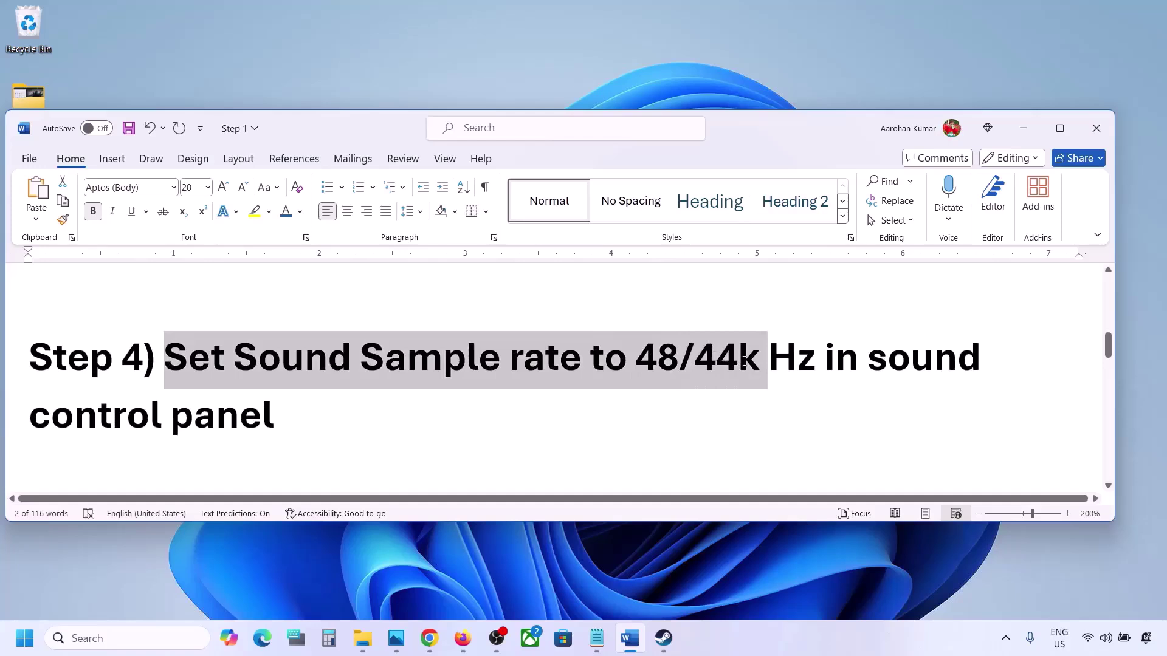
click(741, 360)
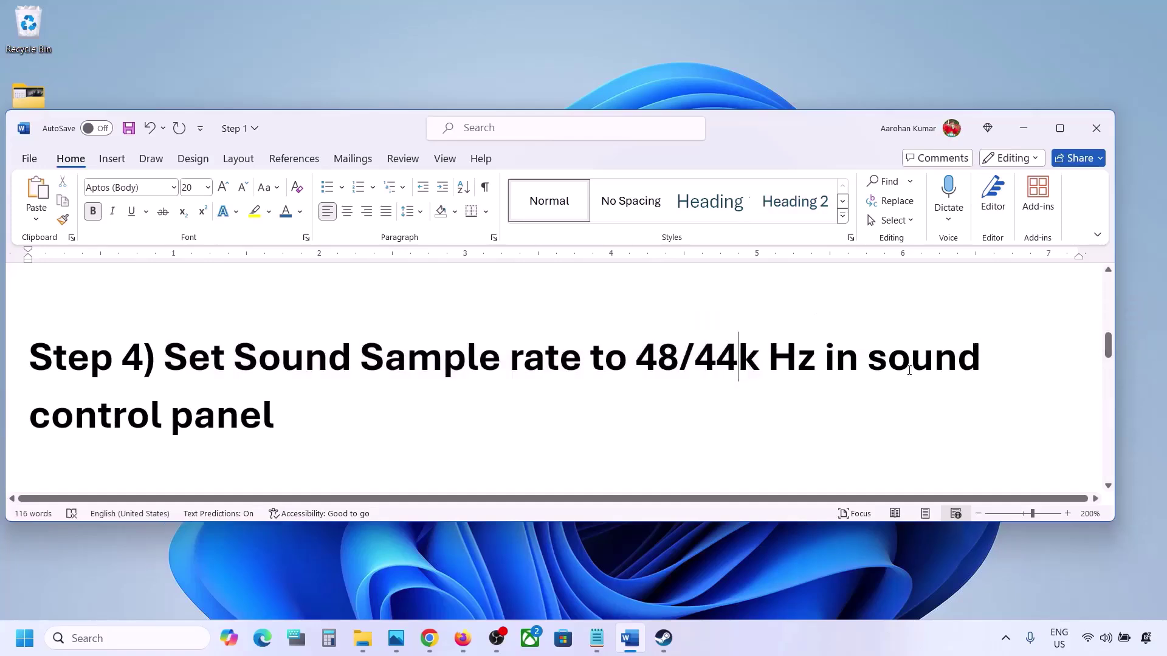
Step: Open Control Panel and bring up the Sound dialog with the playback devices from Hardware and Sound
click(78, 638)
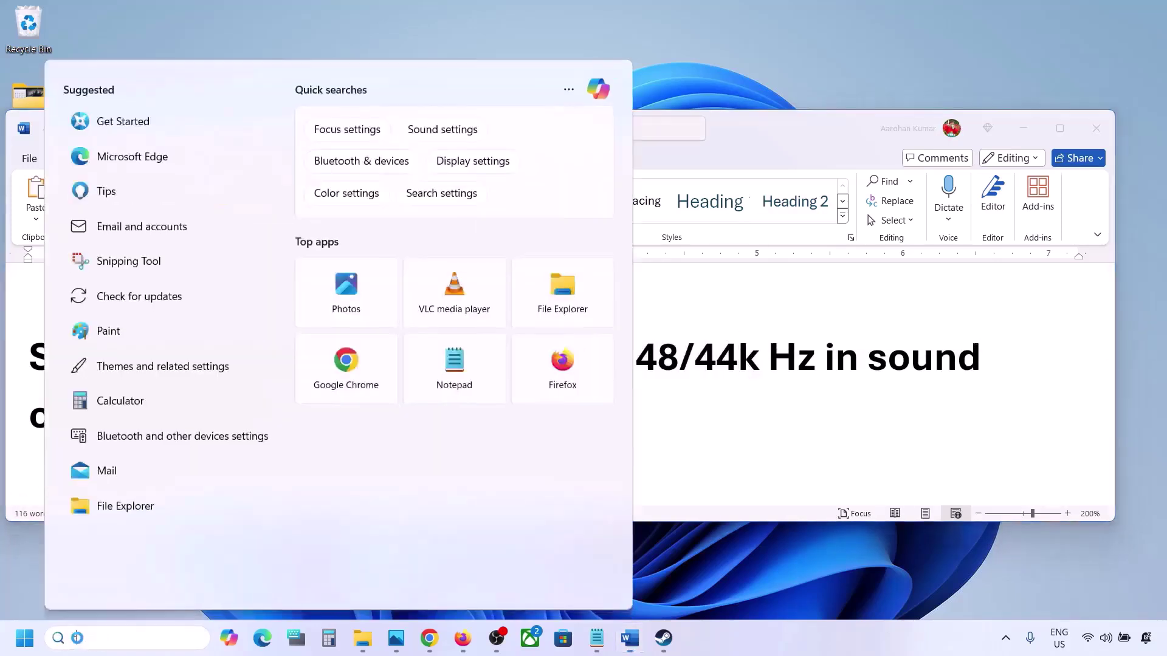
text(control)
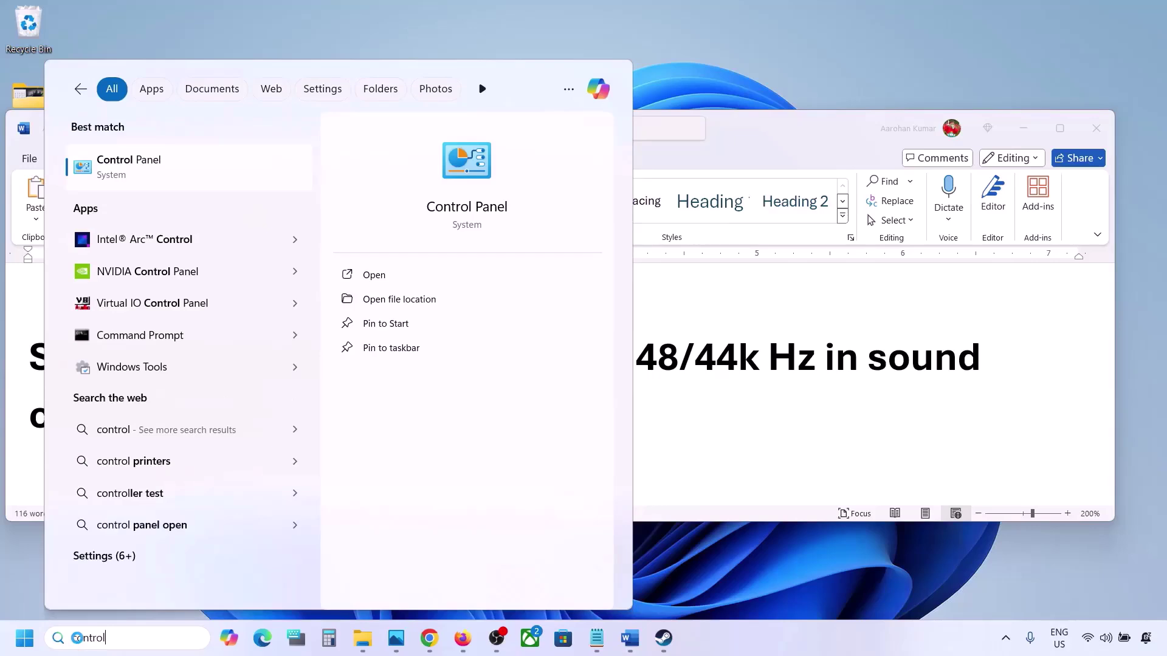
key(Return)
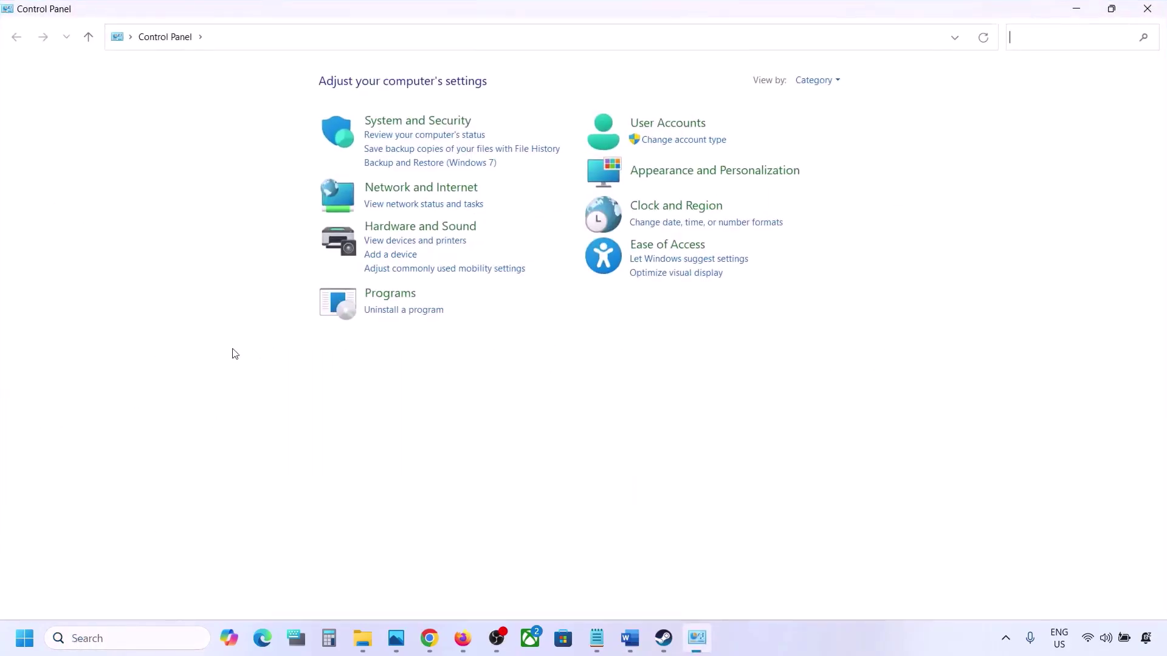
click(422, 226)
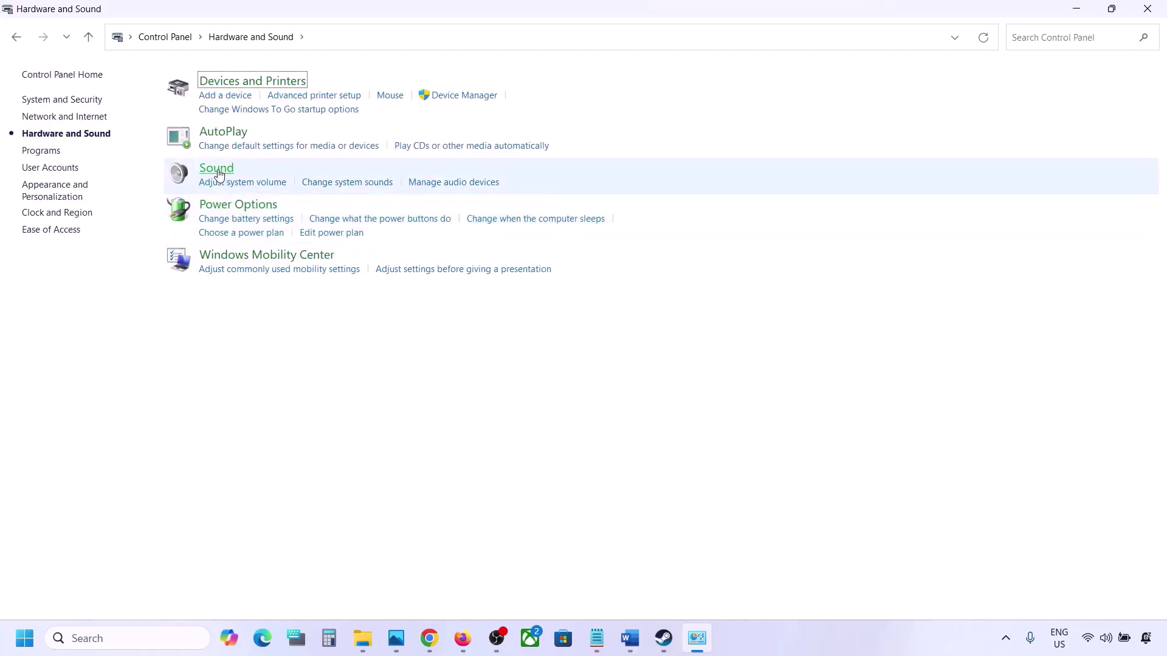
click(217, 169)
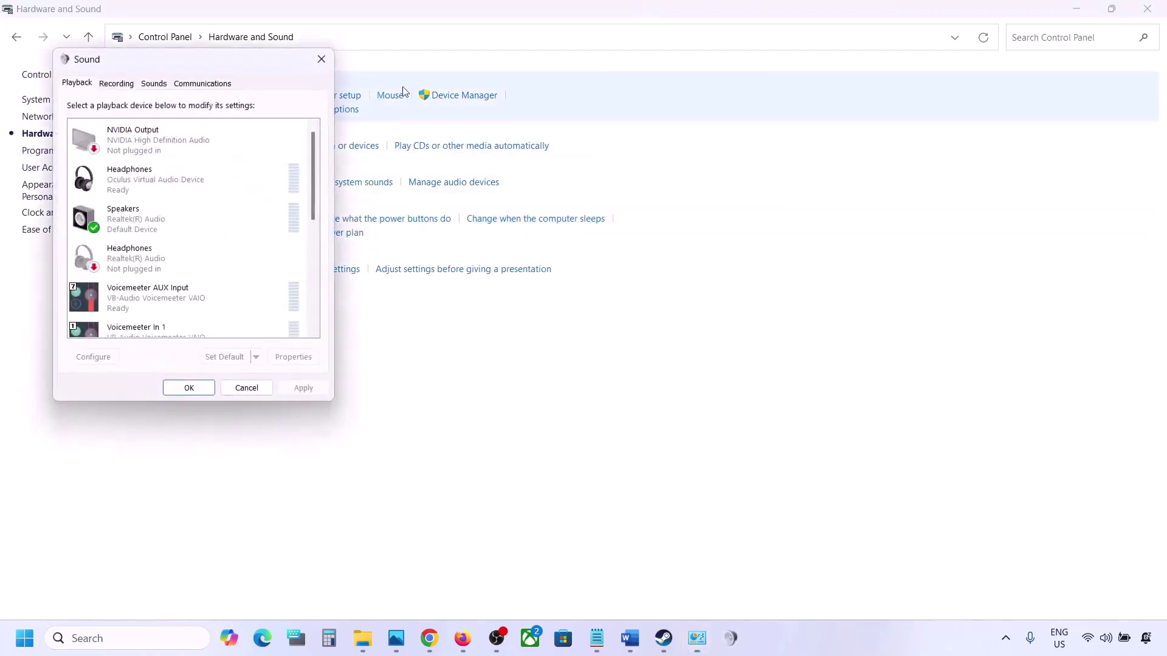
drag(239, 69, 527, 153)
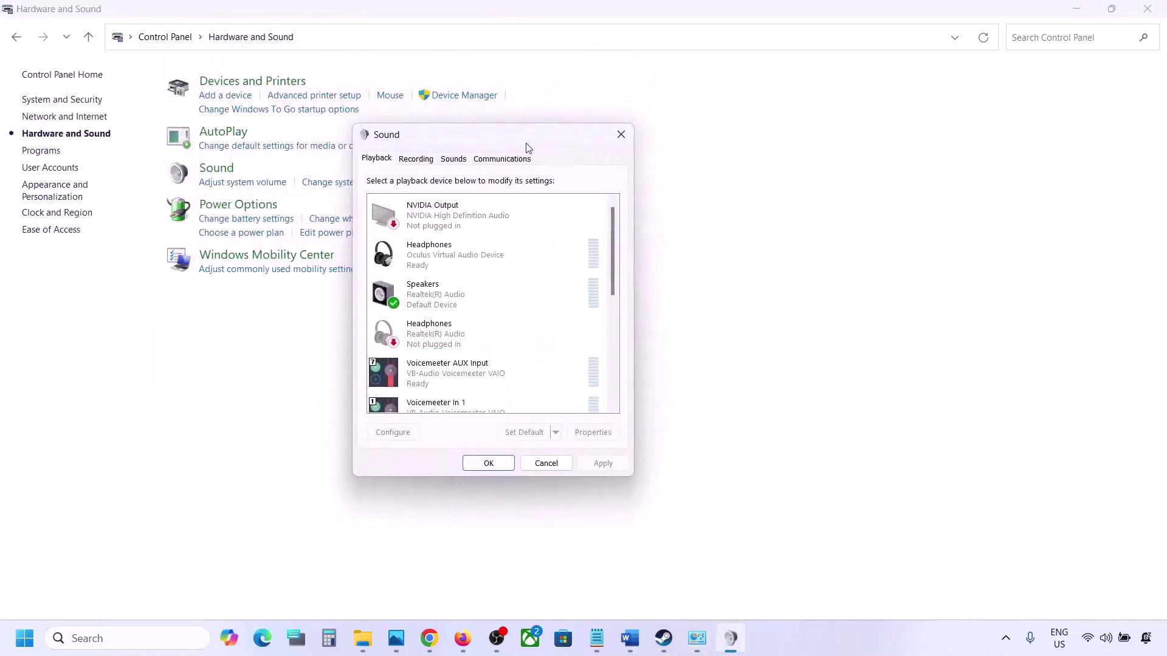
click(641, 637)
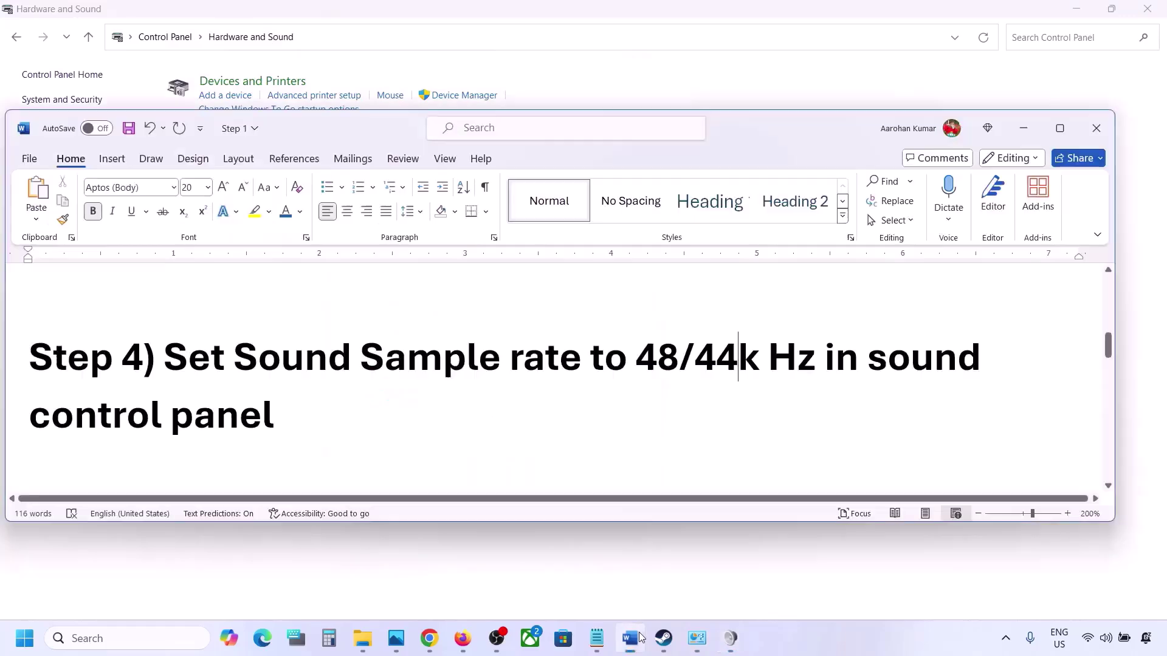
click(640, 637)
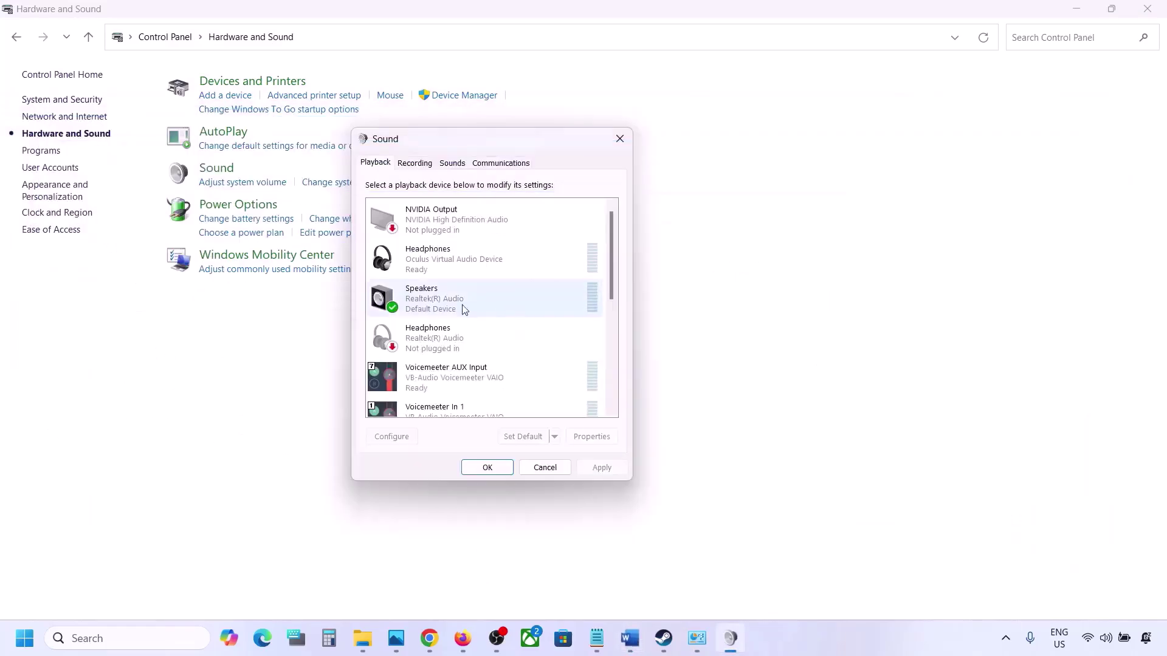
Step: Open the properties of the default Realtek(R) Audio Speakers and show their advanced settings
click(430, 304)
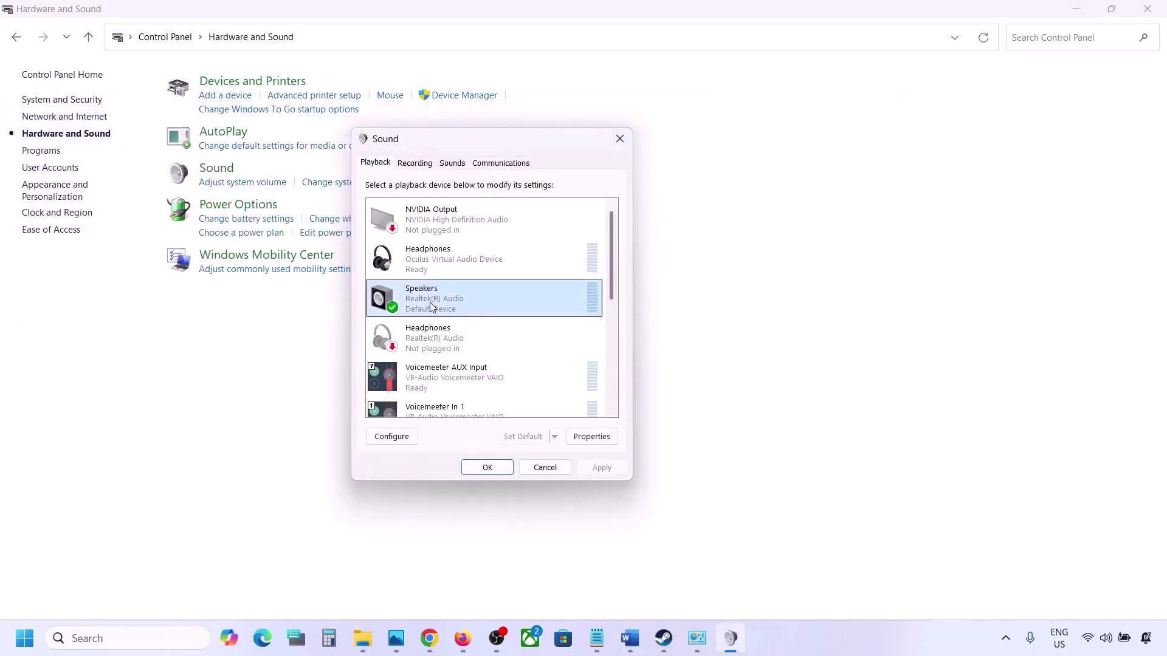
right_click(494, 303)
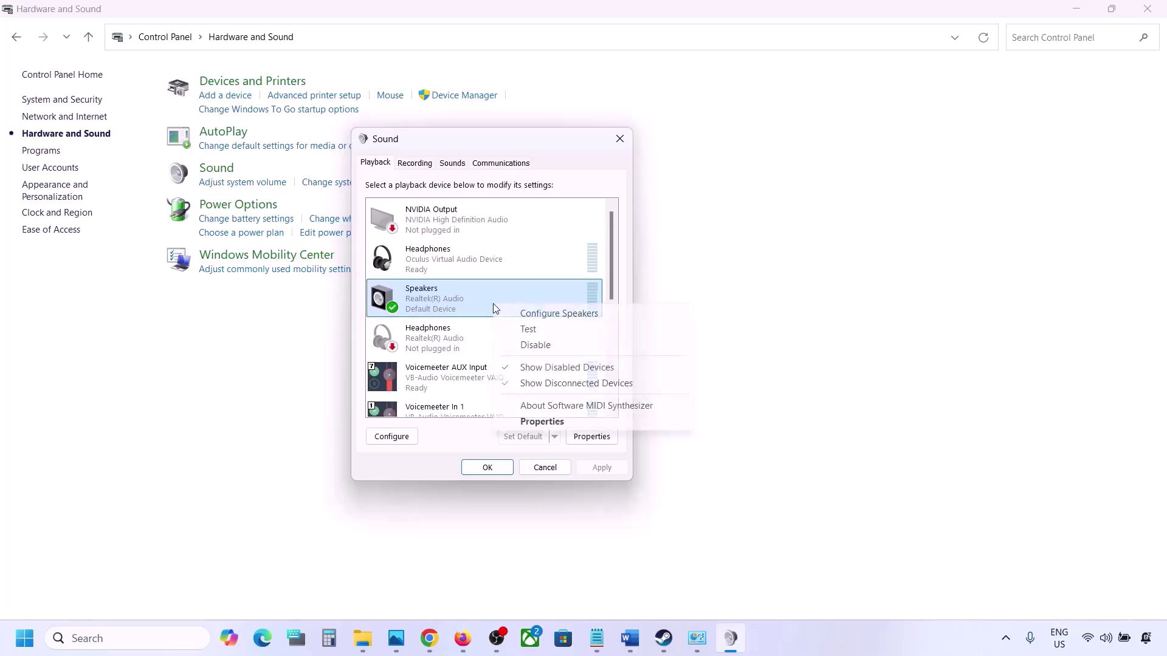
click(550, 422)
drag(521, 195, 584, 141)
click(526, 164)
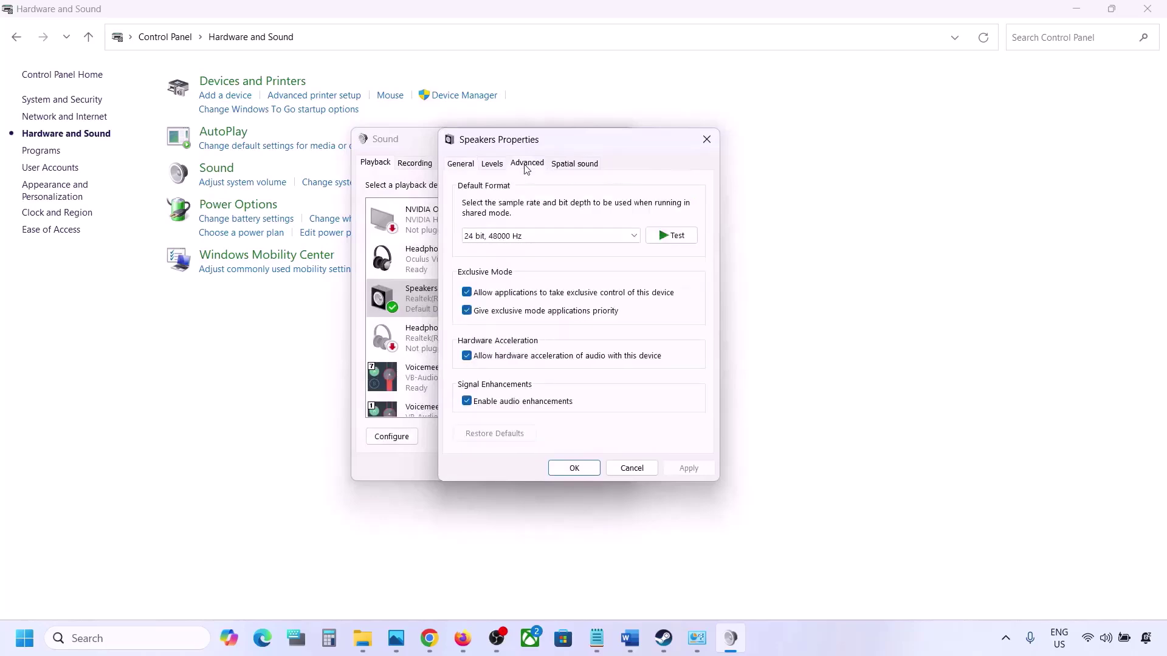
Step: Look at the Speakers' default format choices and check the 48/44k sample rate in the Word guide
click(635, 240)
click(684, 296)
click(630, 638)
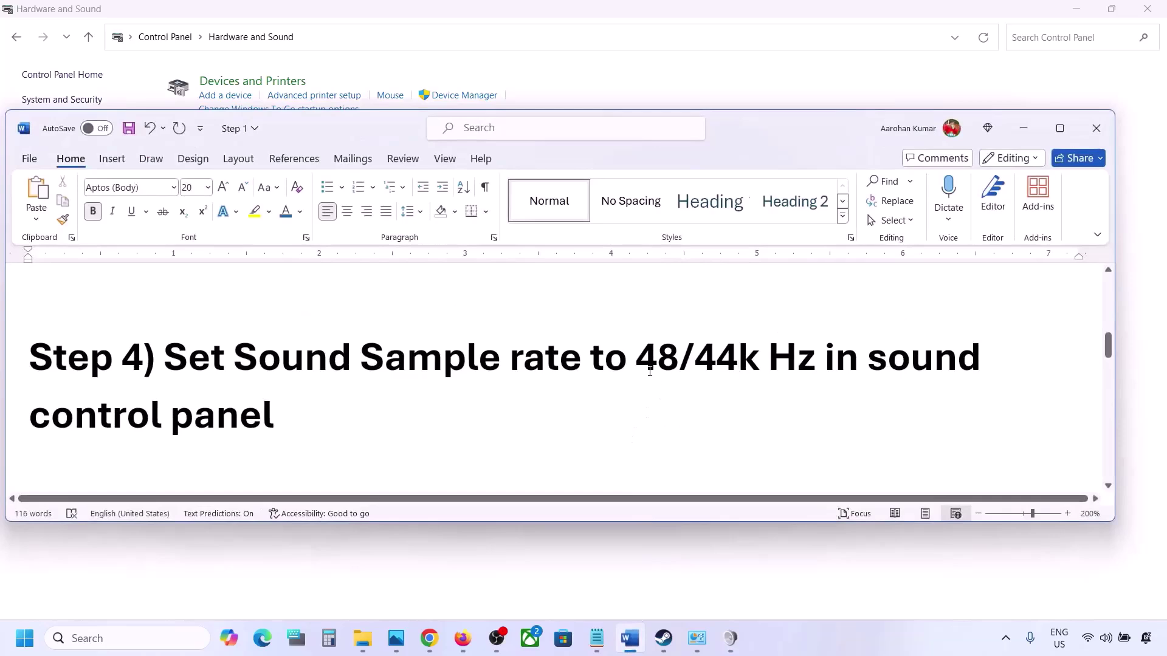
drag(649, 371, 763, 371)
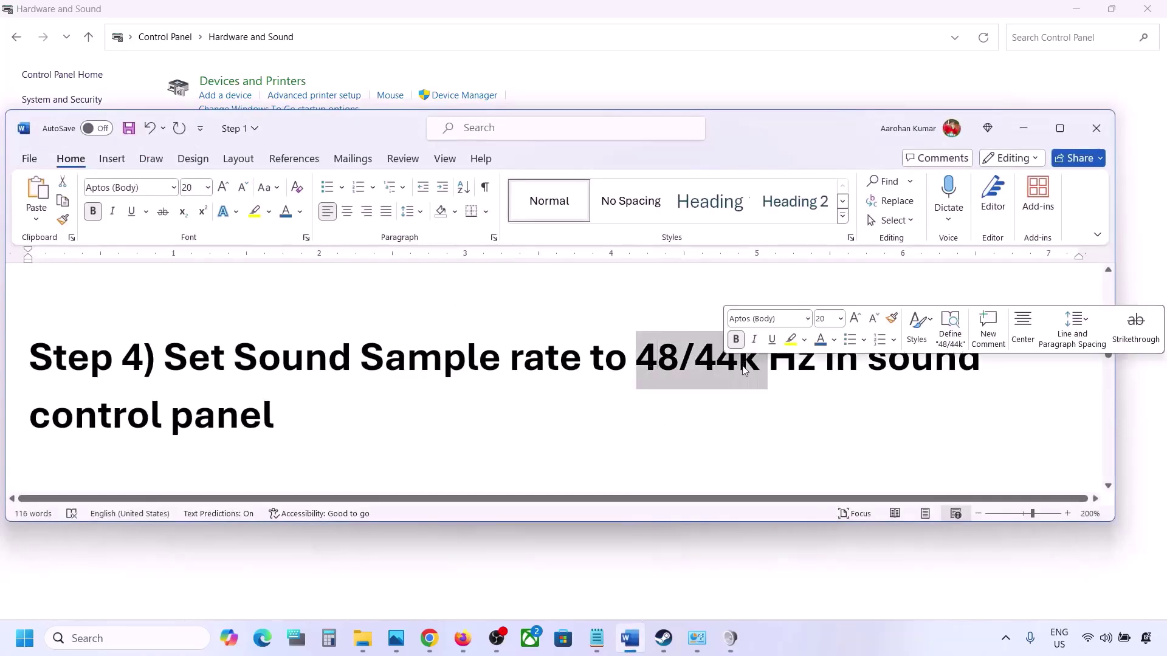
click(1026, 129)
Step: Choose 24 bit, 48000 Hz as the Speakers' default format, switch it to 24 bit, 44100 Hz and apply despite the device being in use
click(560, 239)
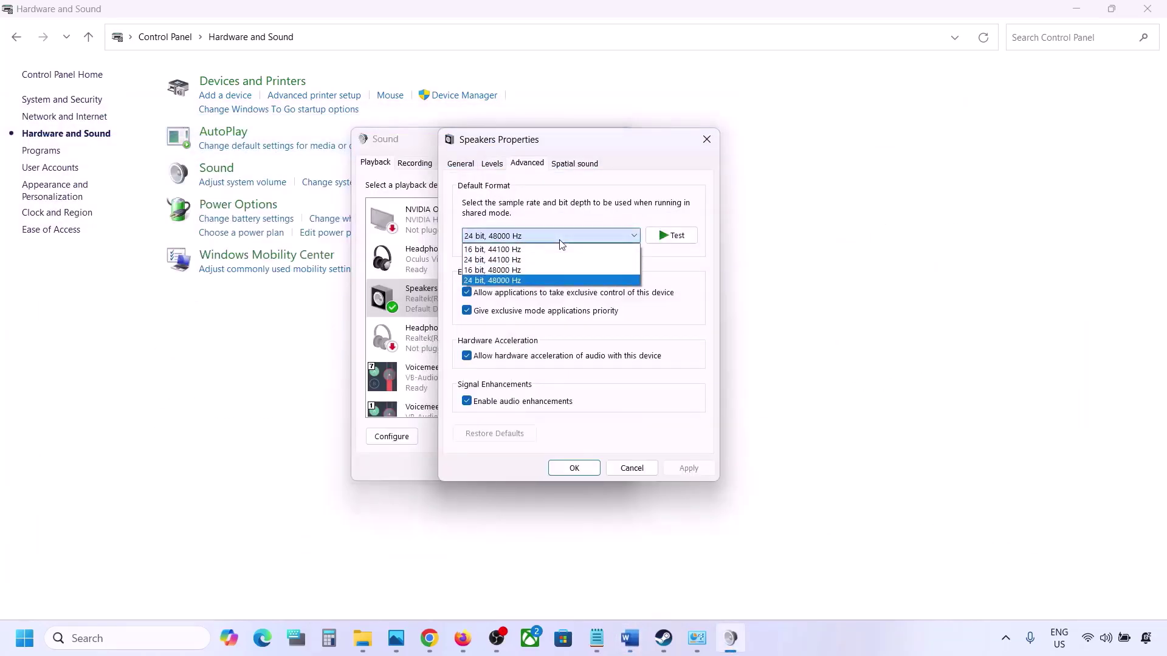
click(511, 281)
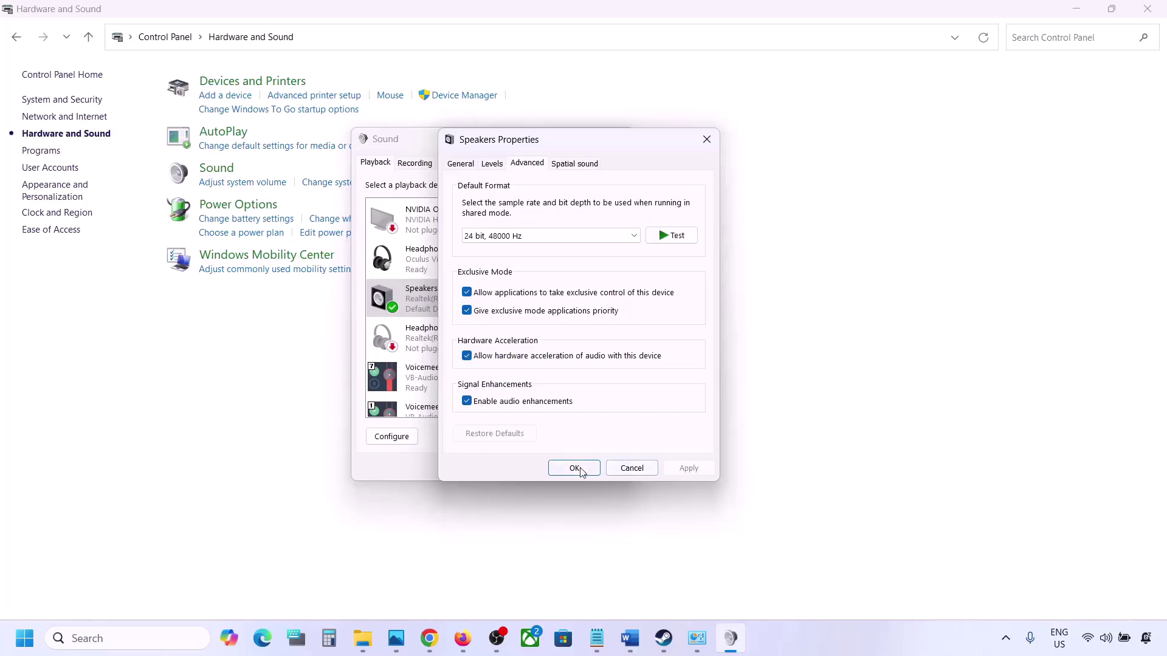
click(586, 237)
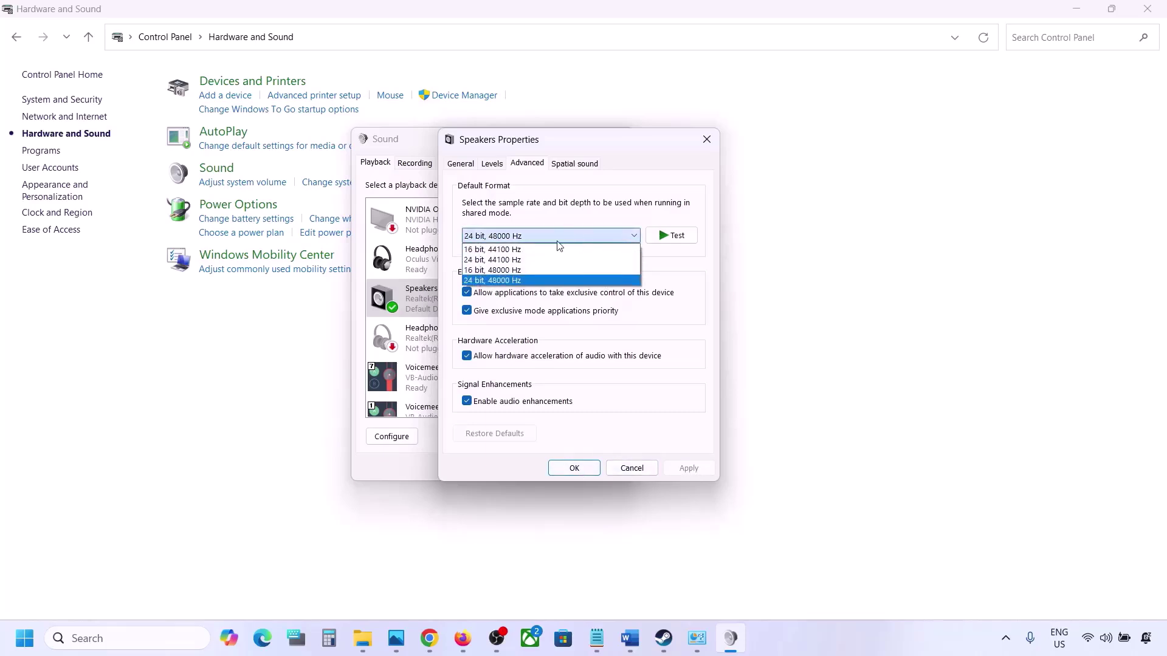
click(517, 260)
click(676, 473)
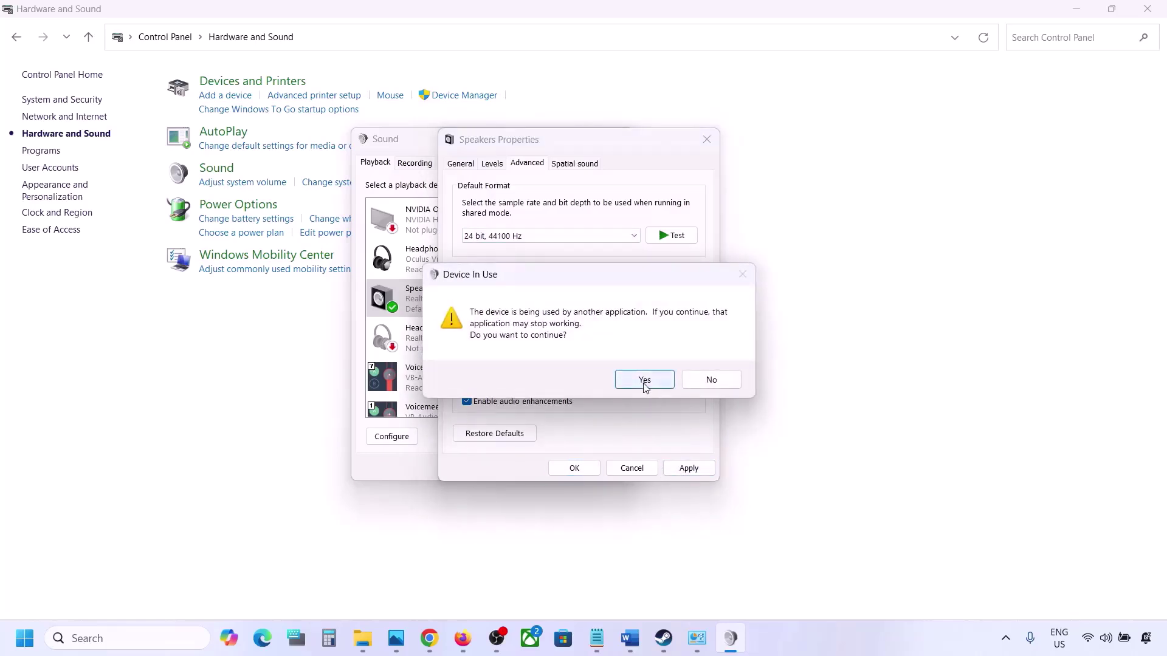
click(644, 380)
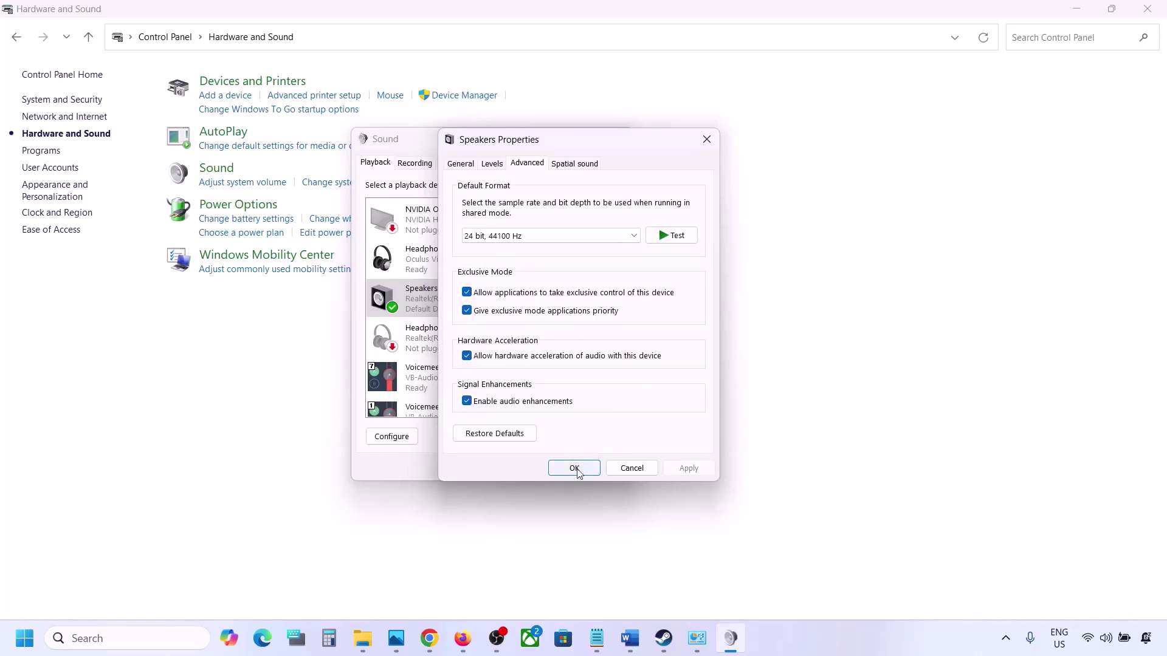
Step: Set the Speakers' default format to 24 bit, 48000 Hz, apply it and close both sound dialogs with the changes accepted
click(526, 235)
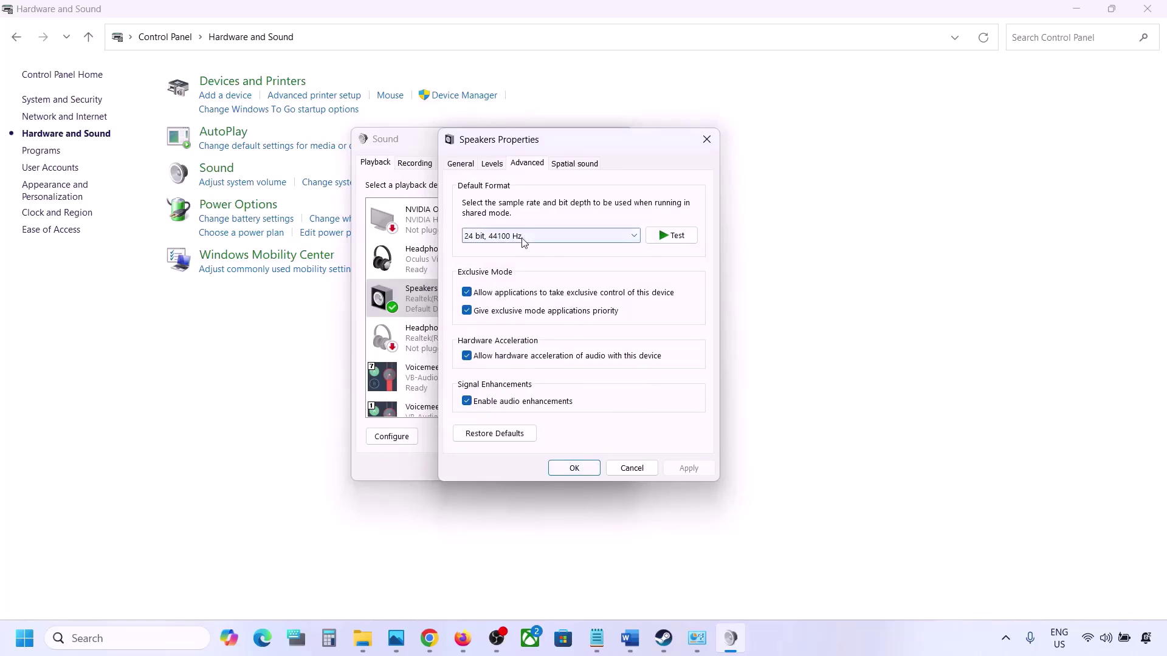
click(506, 281)
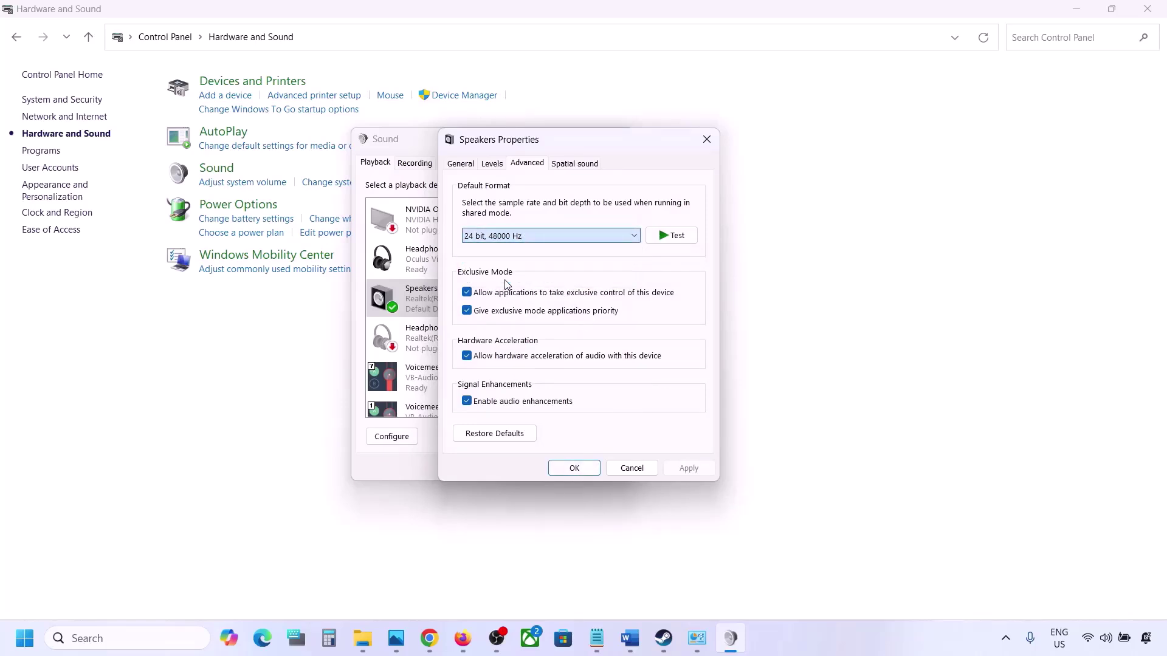
click(687, 468)
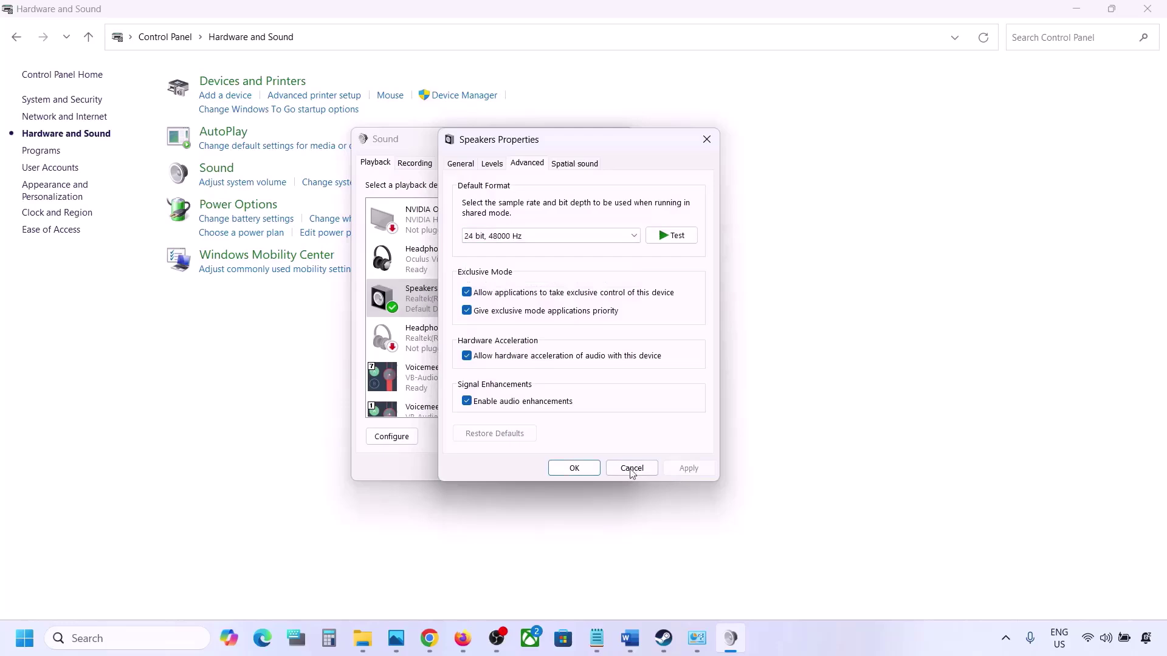
click(573, 469)
click(488, 467)
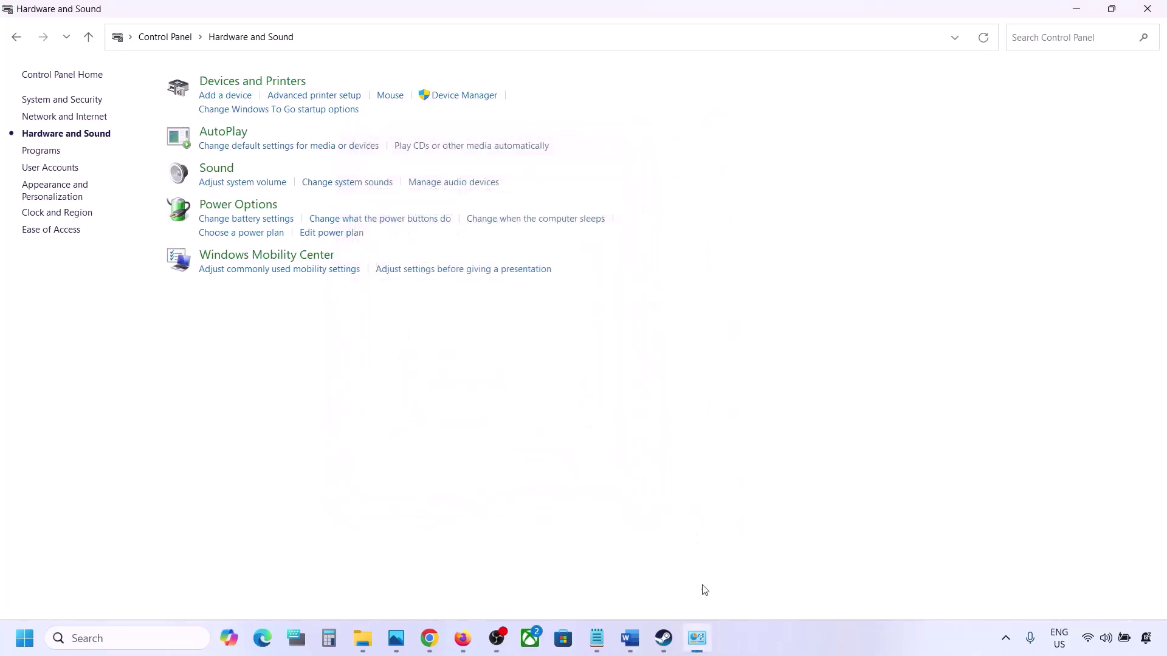
Step: Switch to the Word guide and read Step 5 about the controller and Step 6 about Spatial Sound
click(631, 638)
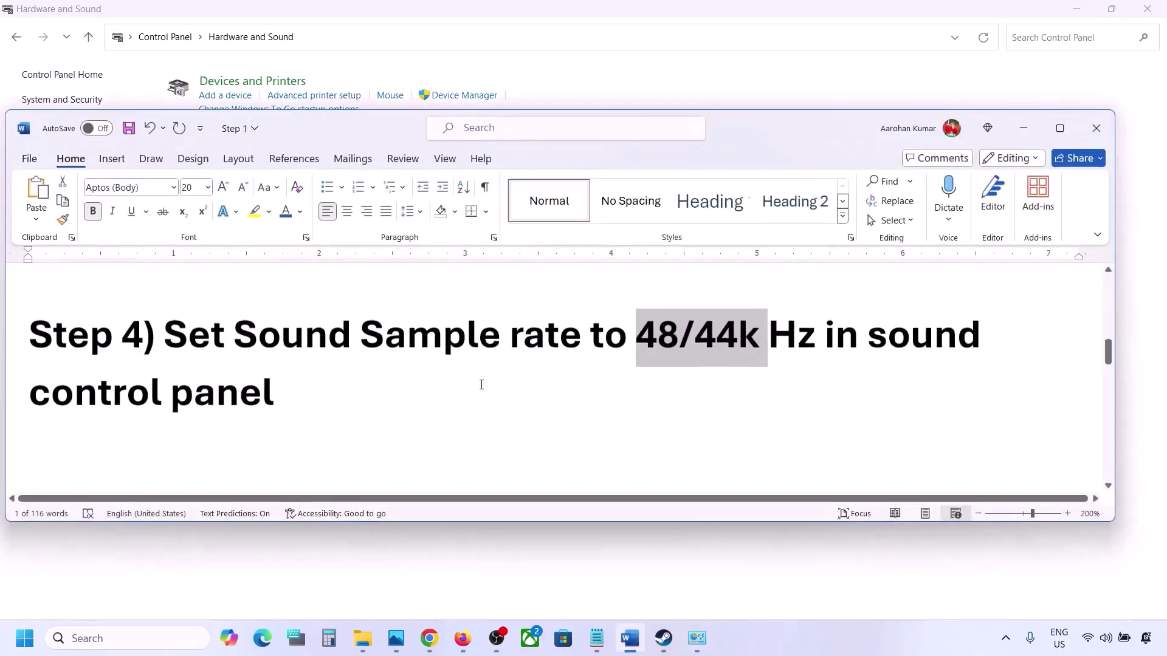
scroll(480, 385, down, 5)
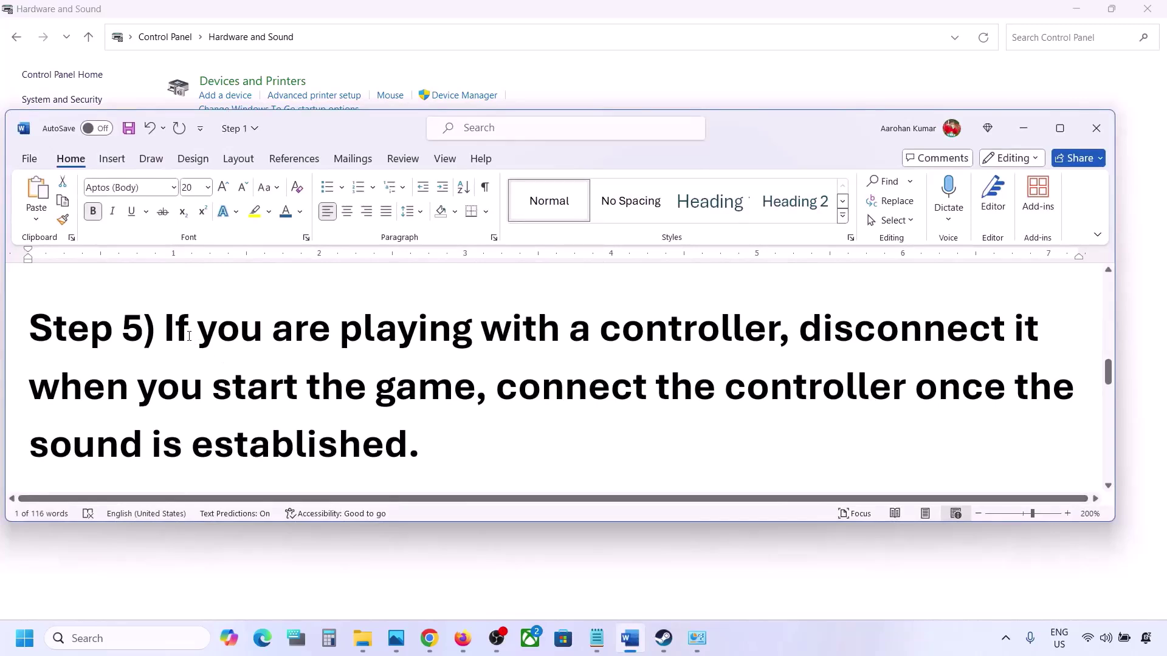
drag(166, 333, 409, 432)
click(409, 433)
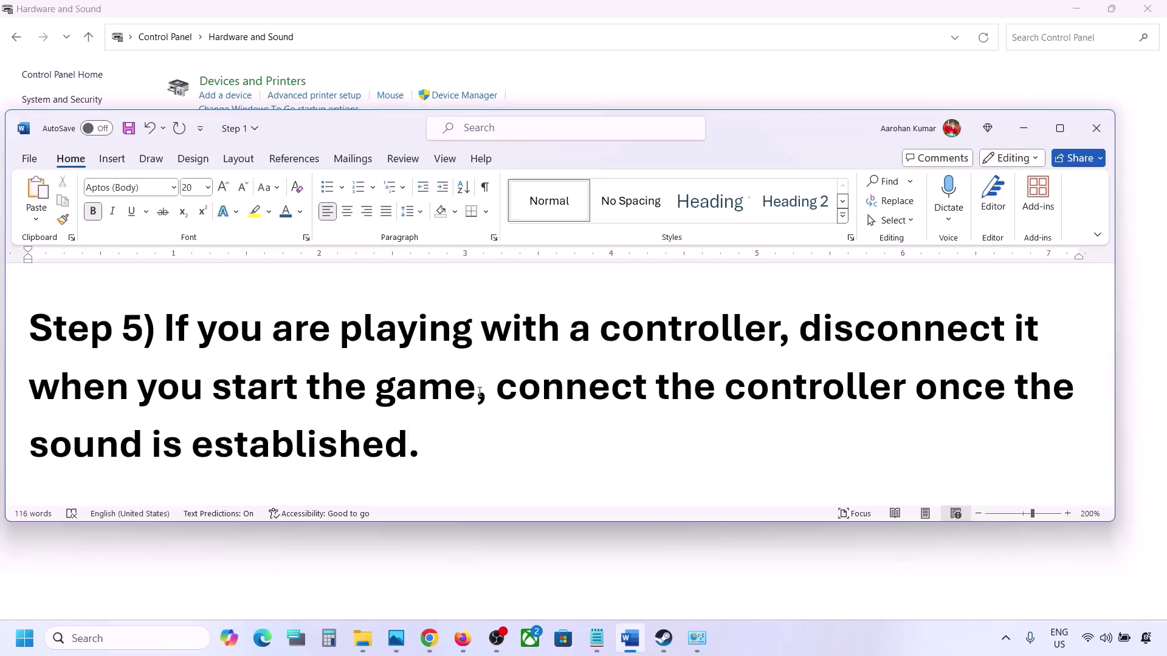
scroll(479, 392, down, 5)
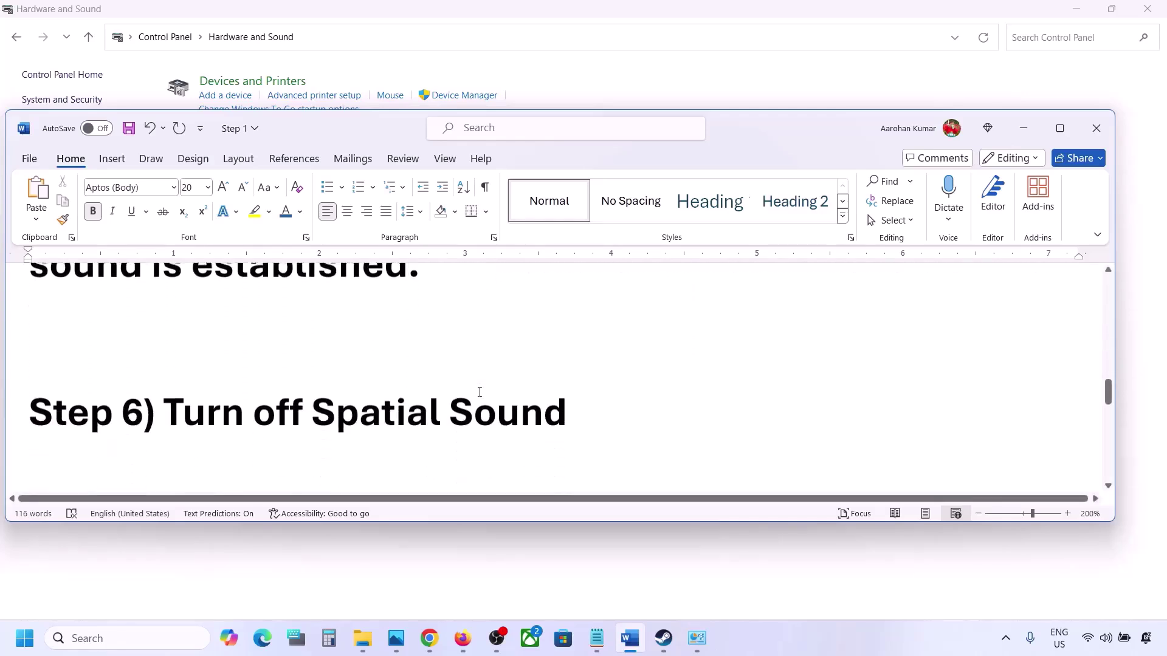
shift+click(554, 389)
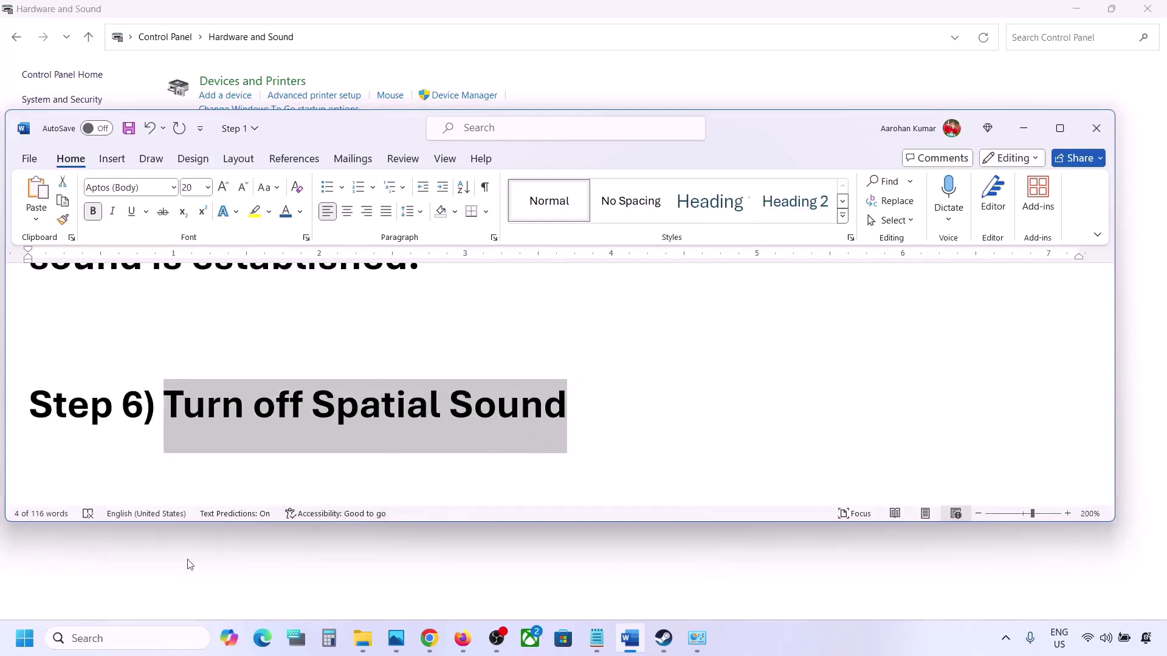
Step: Open Control Panel and bring up the Sound dialog from Hardware and Sound, moving it toward the middle of the screen
click(115, 638)
text(control)
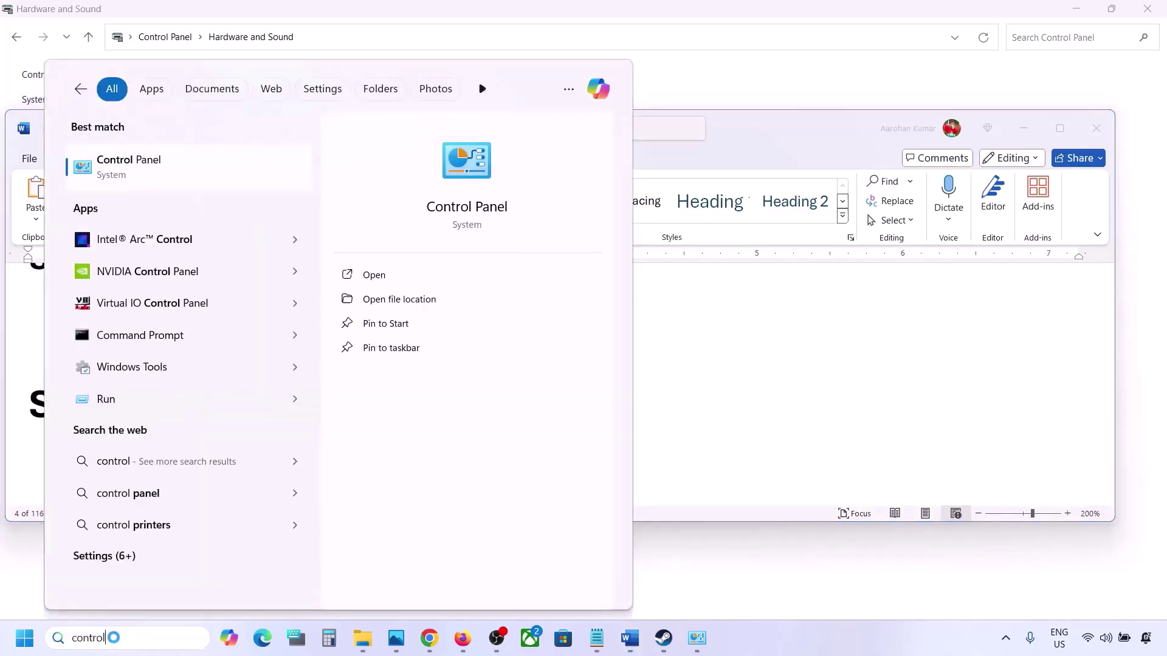
key(Return)
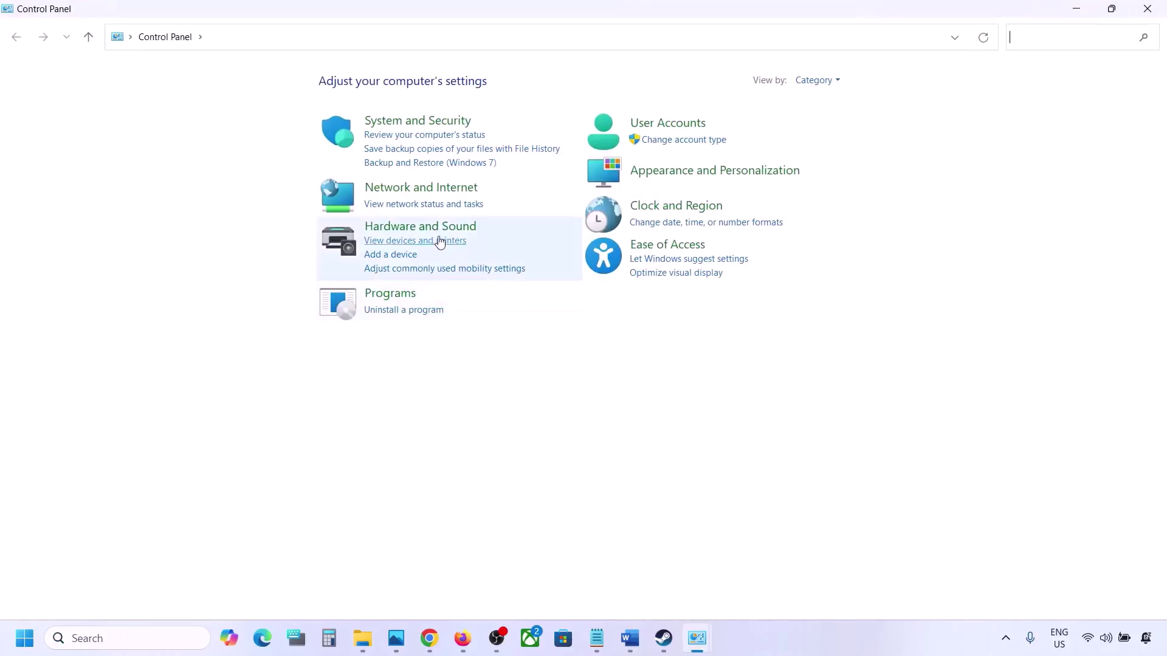
click(413, 226)
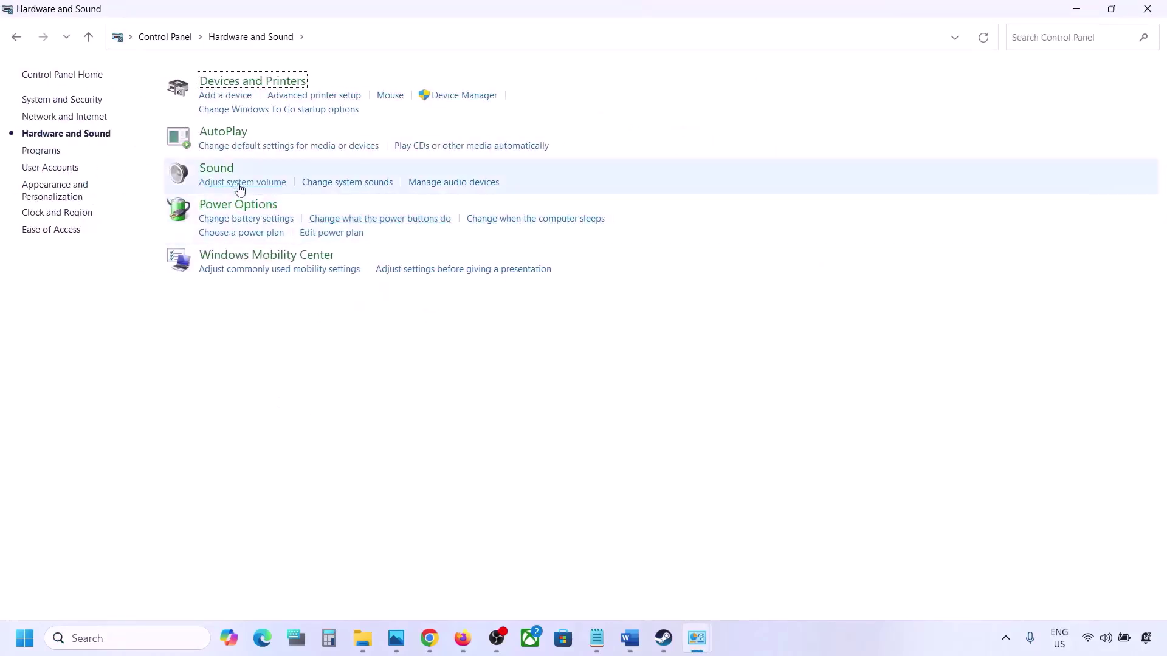
click(224, 173)
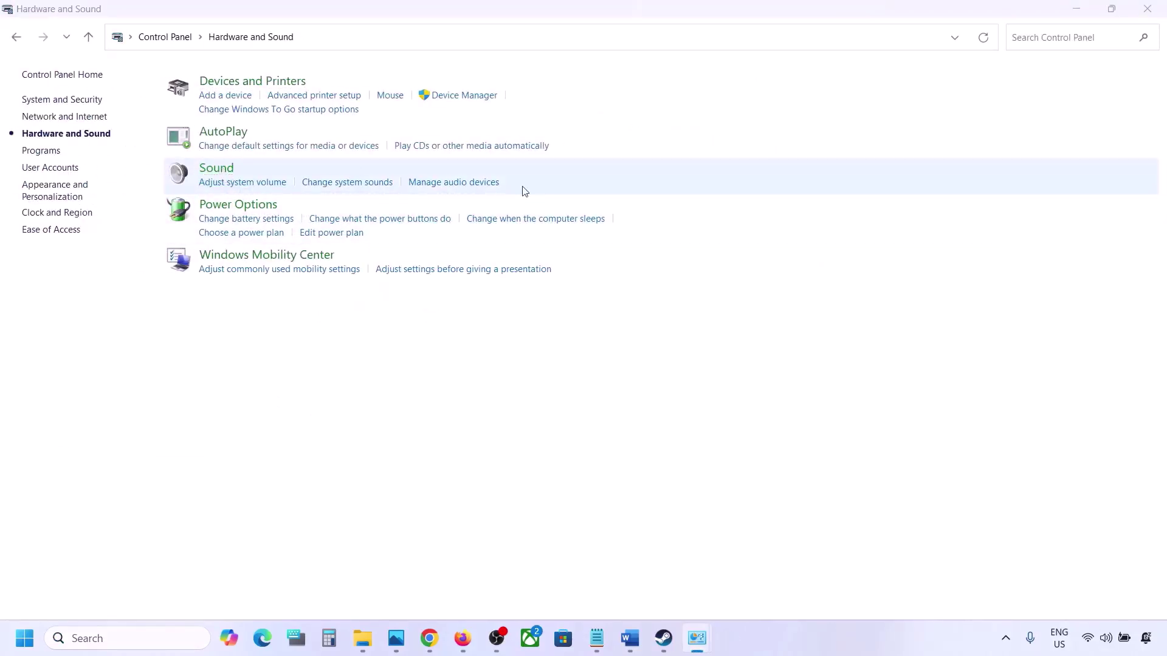
drag(231, 82, 503, 136)
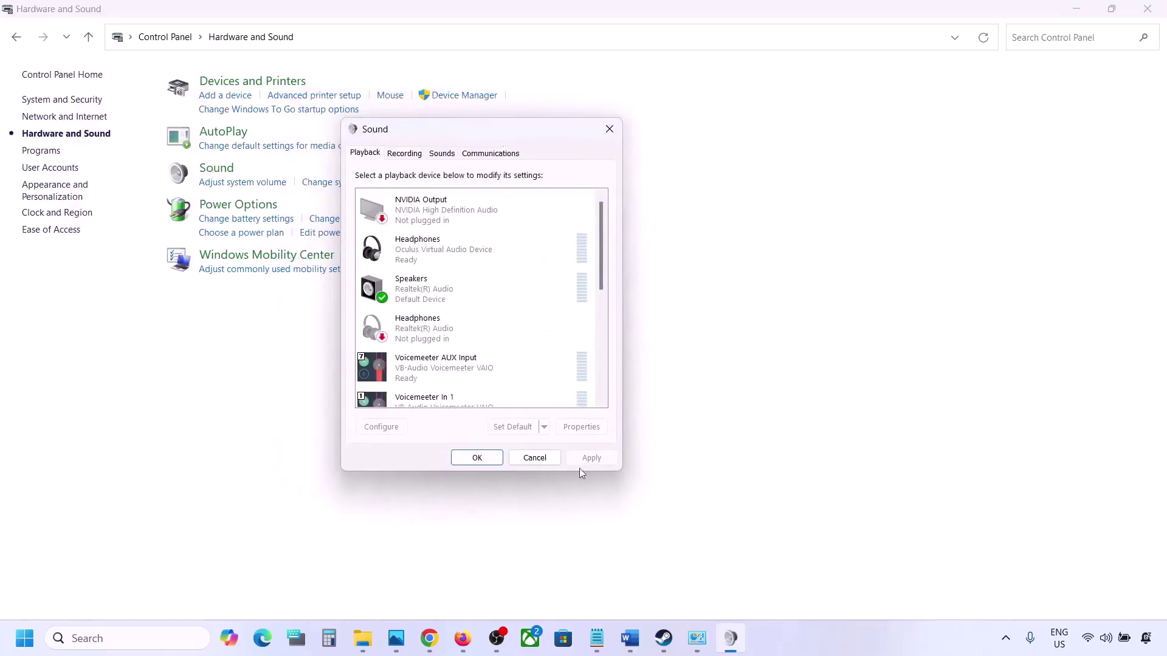
Step: Open the properties of the default Realtek(R) Audio Speakers and show their spatial sound settings
click(435, 298)
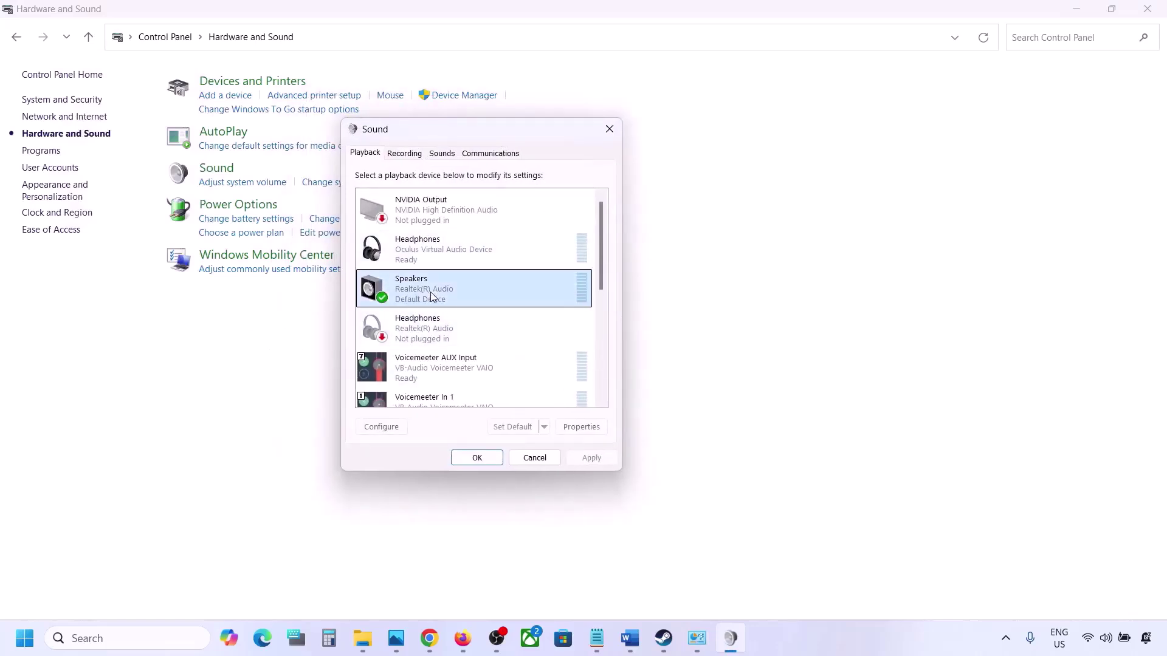
right_click(449, 290)
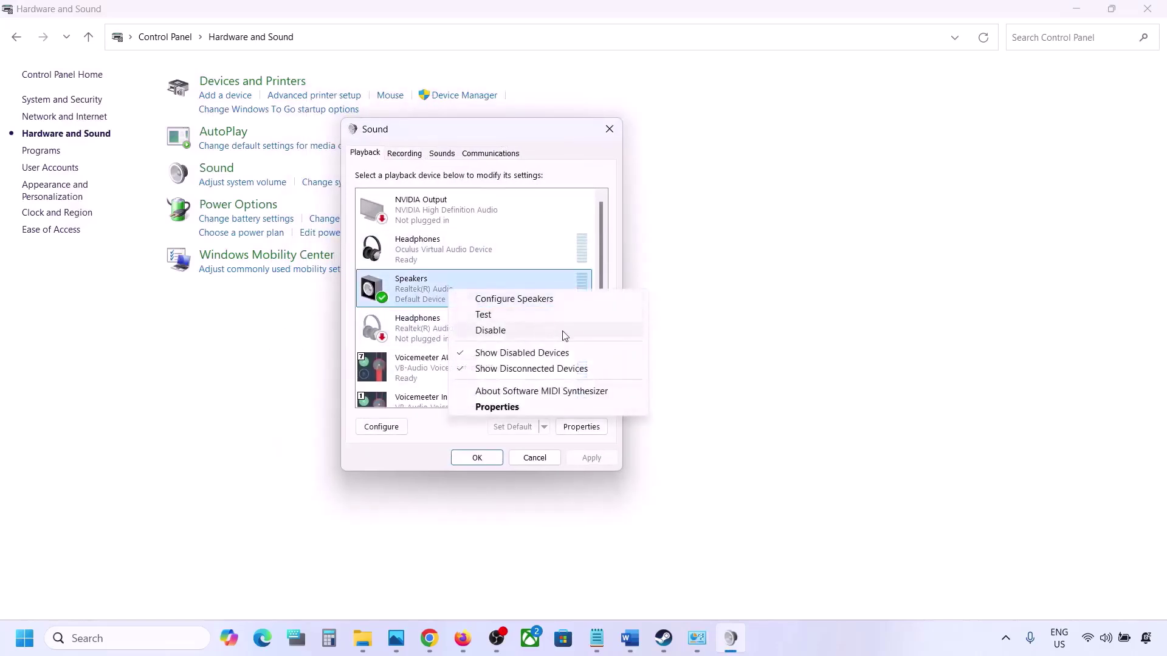
click(496, 407)
click(509, 211)
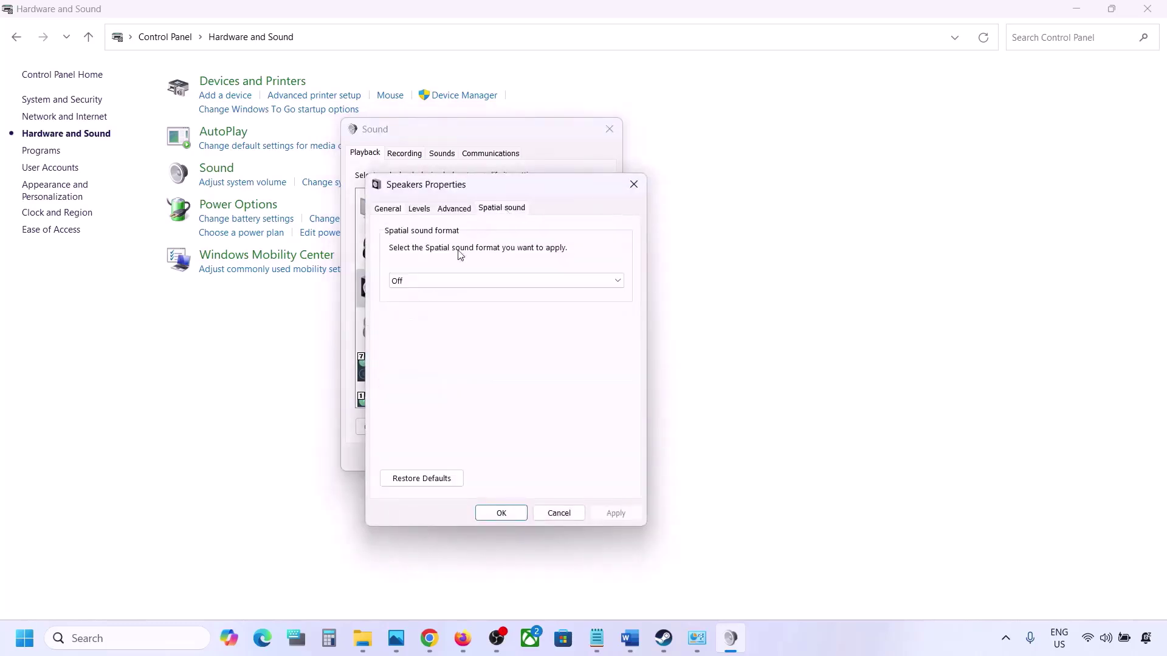
Step: Set the Speakers' spatial sound format to Off, apply it and close the properties and Sound dialogs
click(429, 281)
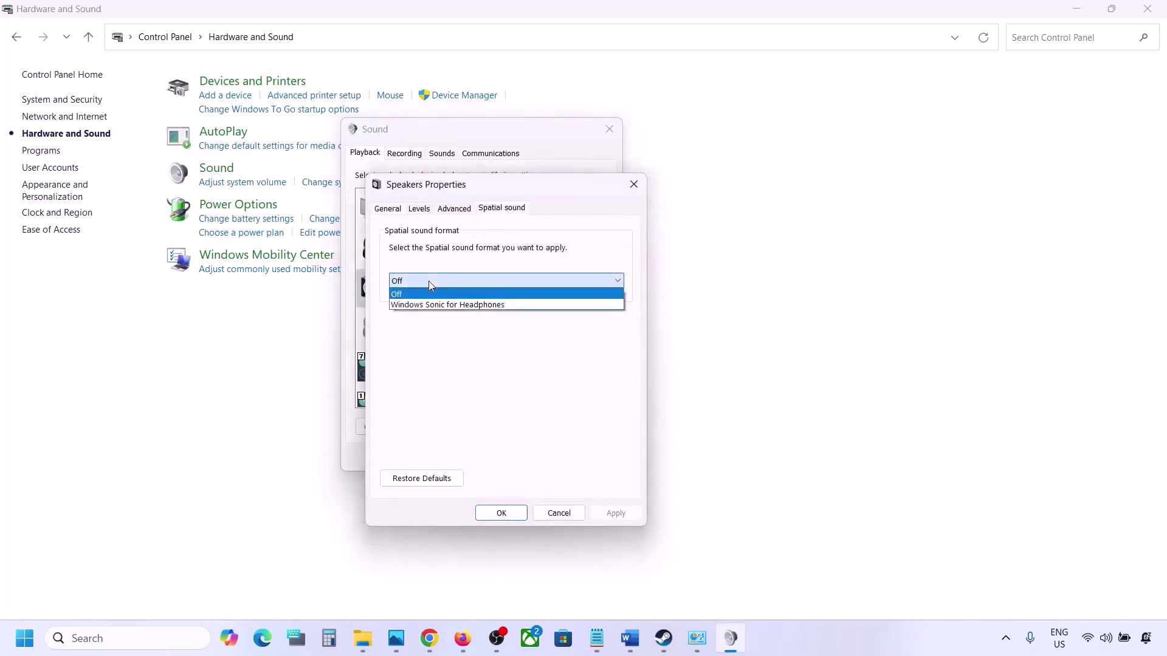
click(401, 295)
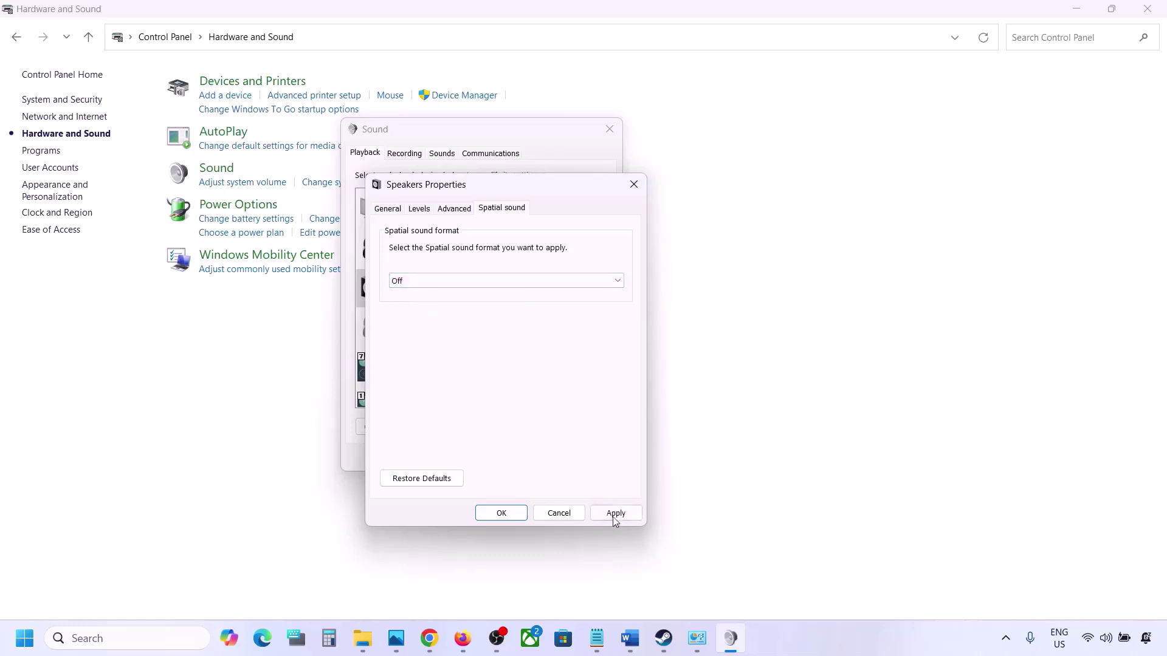
click(614, 516)
click(509, 515)
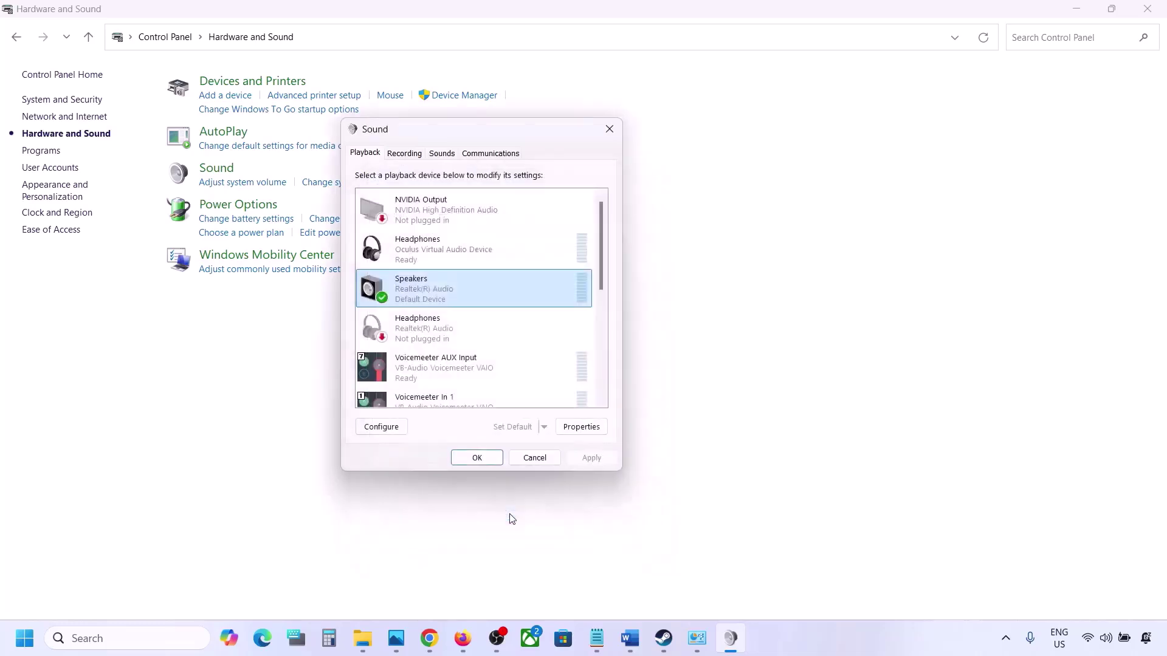
click(493, 459)
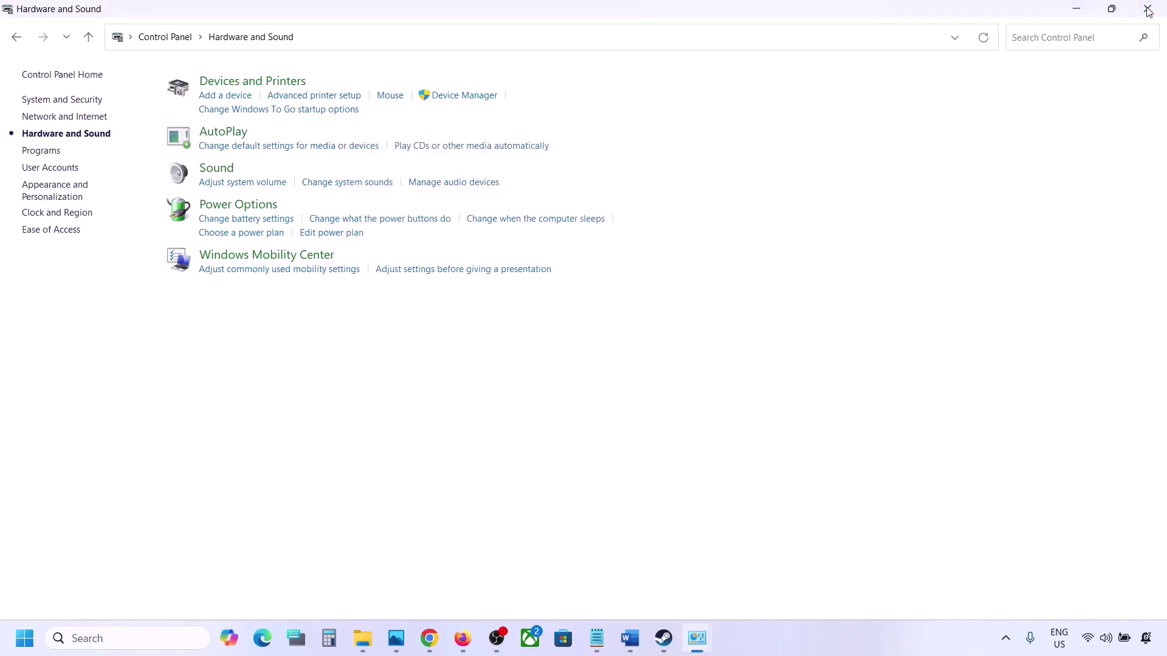
Step: Return to the Word guide, maximize it and read Step 7 about disabling Oculus/voicemeeter audio devices in the sound control panel and device manager
key(alt+Tab)
scroll(535, 406, down, 5)
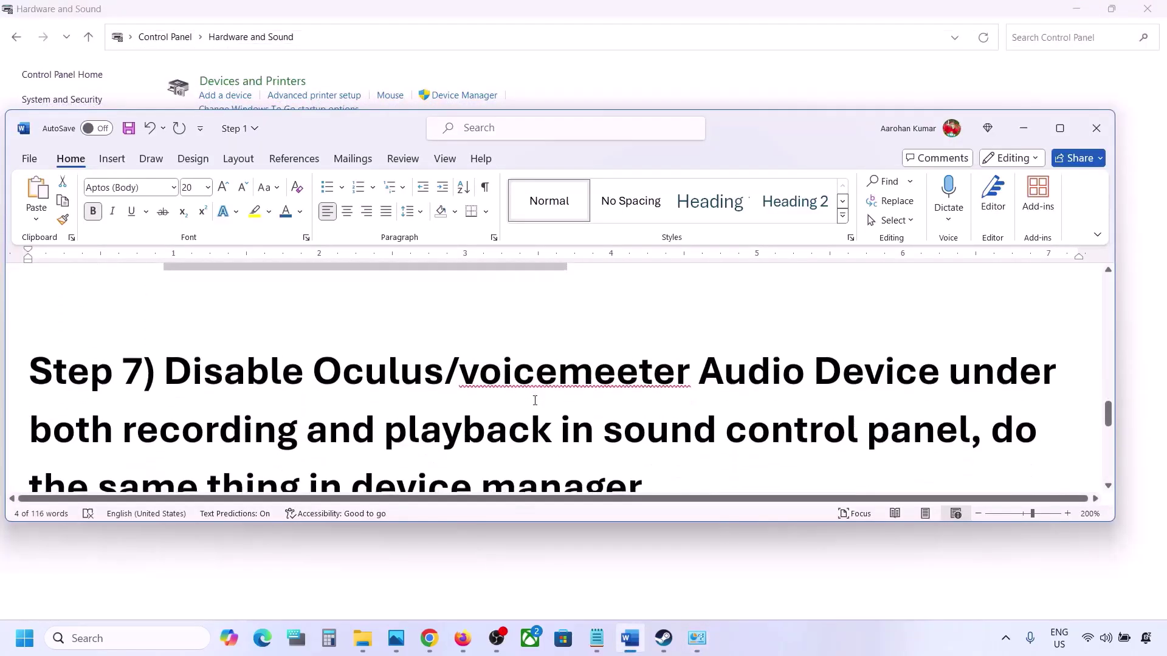
click(1060, 130)
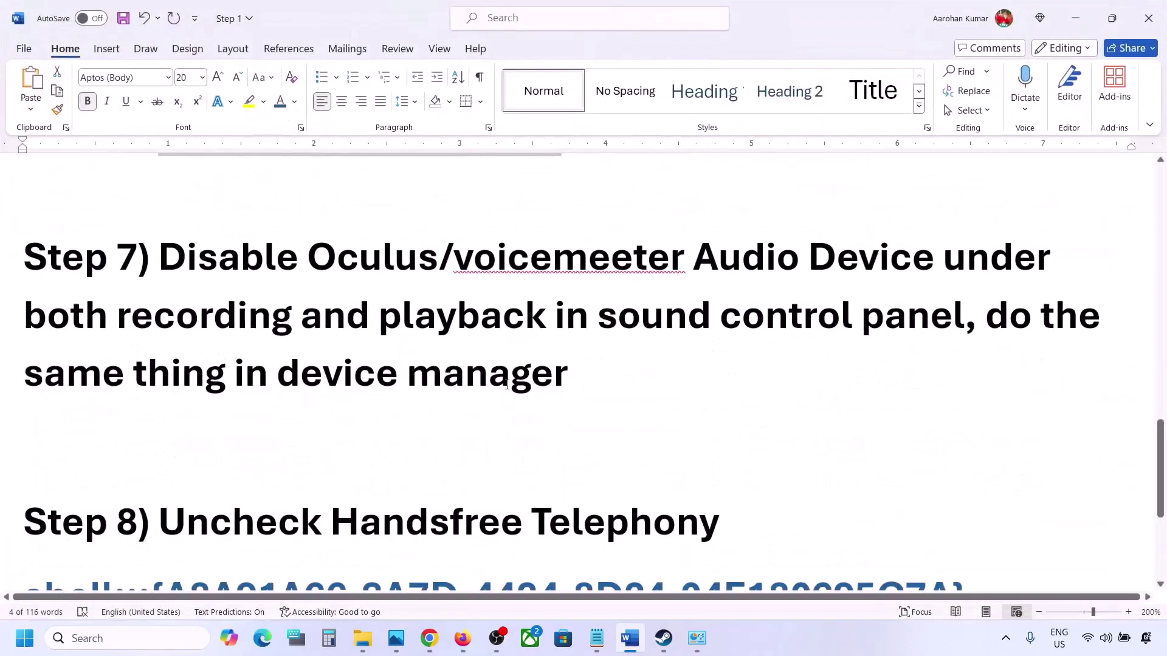
scroll(308, 391, up, 2)
drag(310, 388, 622, 392)
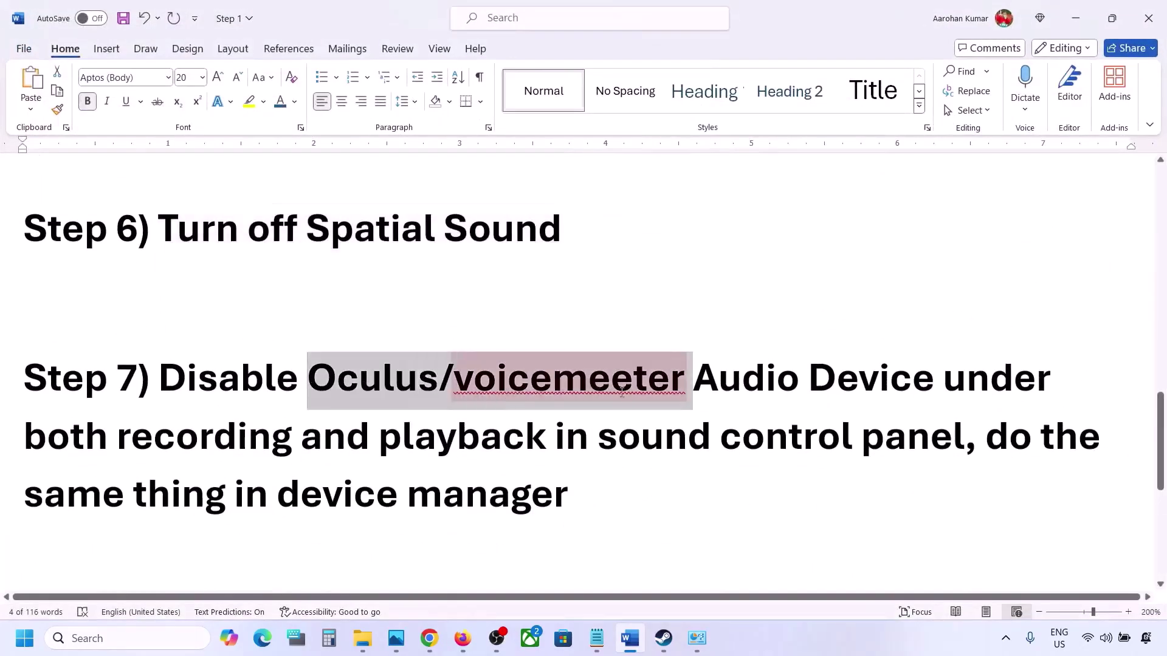
click(741, 378)
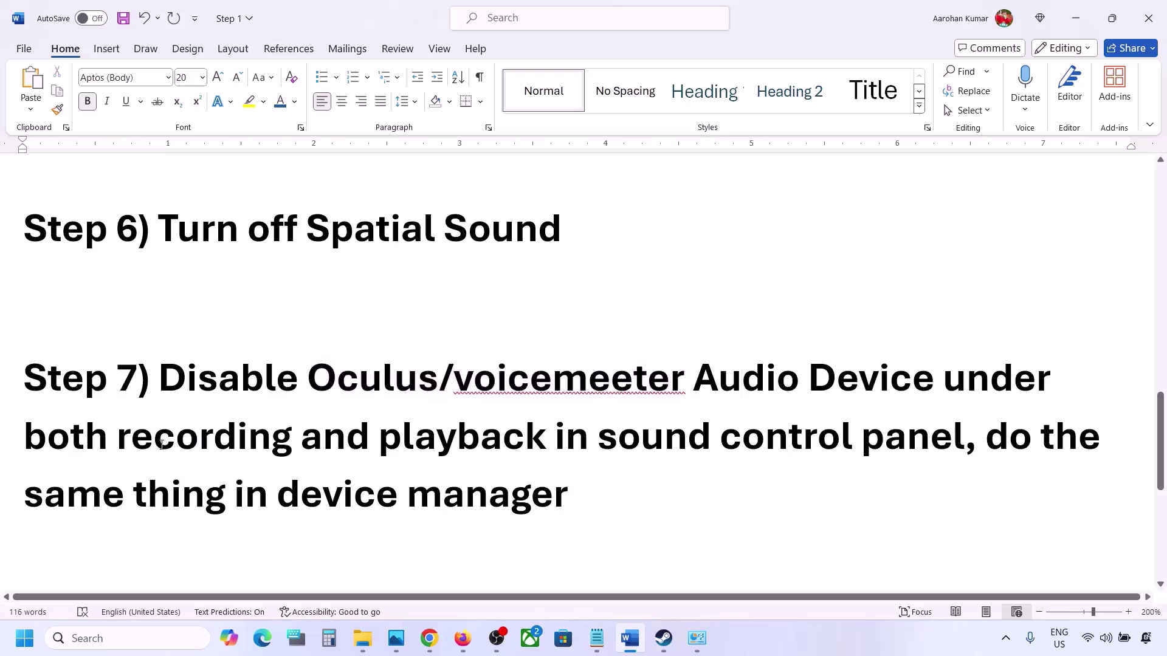
drag(185, 362, 857, 439)
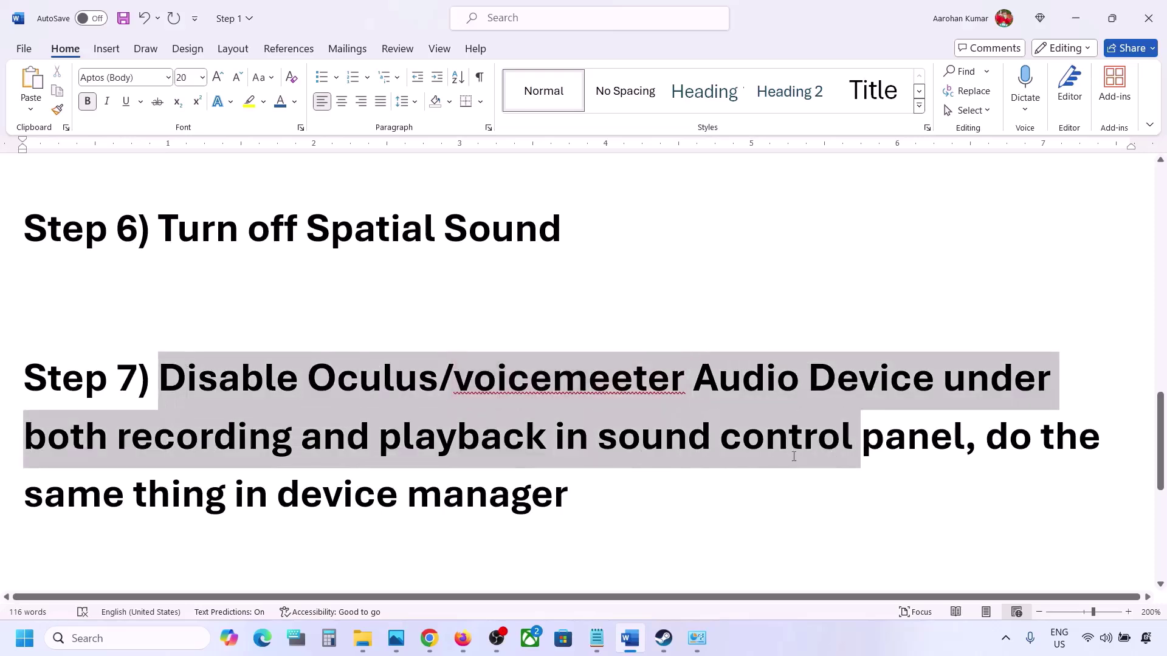
drag(149, 495, 568, 505)
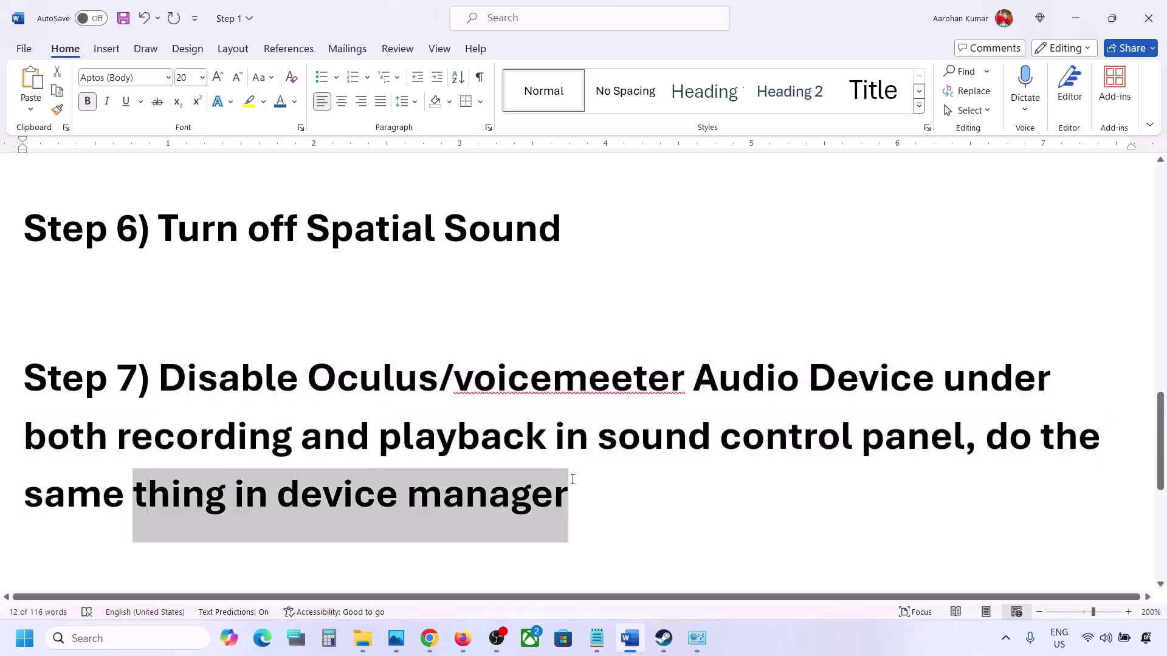
Step: Open Control Panel again and launch the Sound settings from Hardware and Sound
click(120, 632)
text(cont)
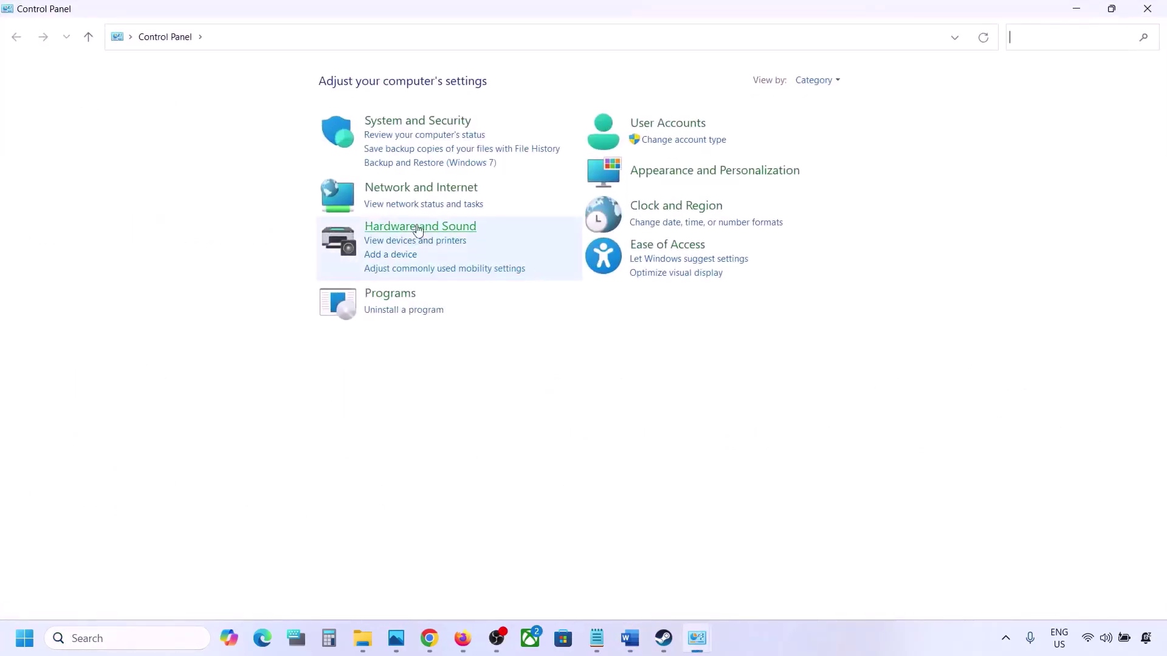
click(392, 228)
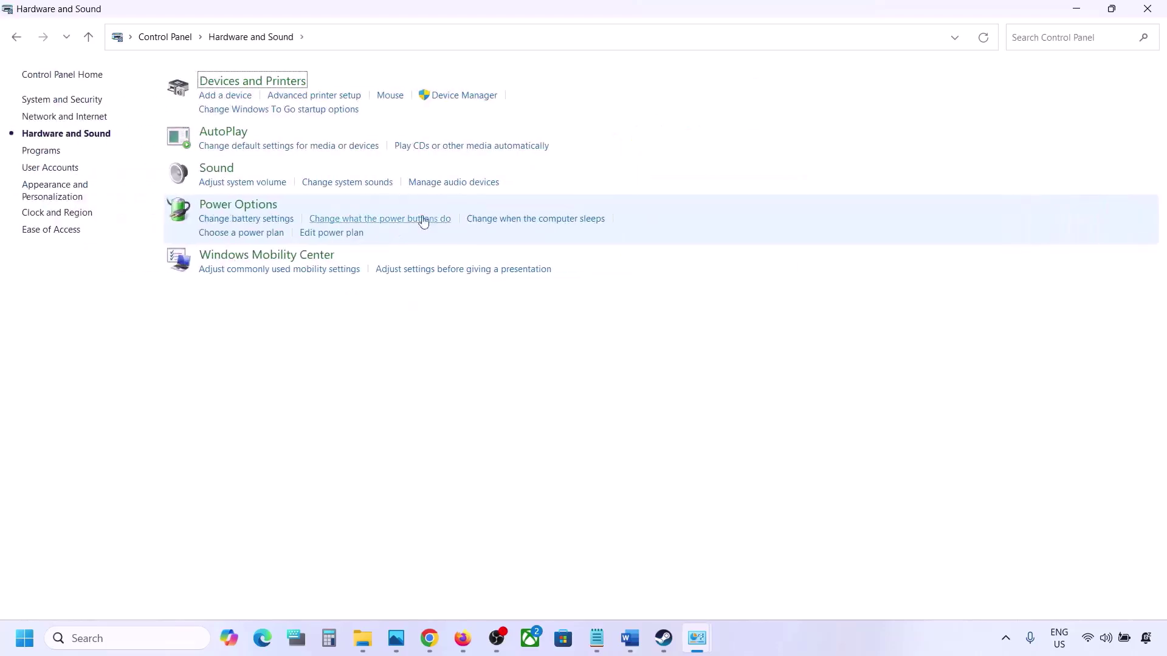
click(226, 174)
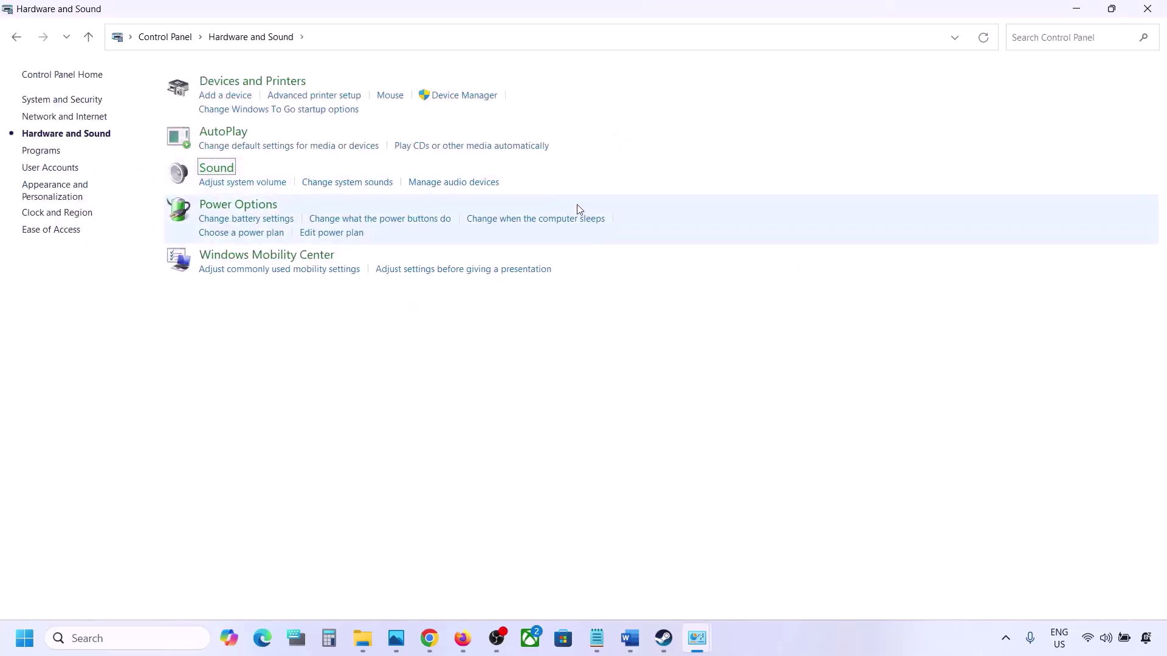
Step: Move the Sound dialog aside and look through the playback devices for Oculus and Voicemeeter entries besides the default Realtek(R) Audio Speakers
drag(233, 102, 685, 129)
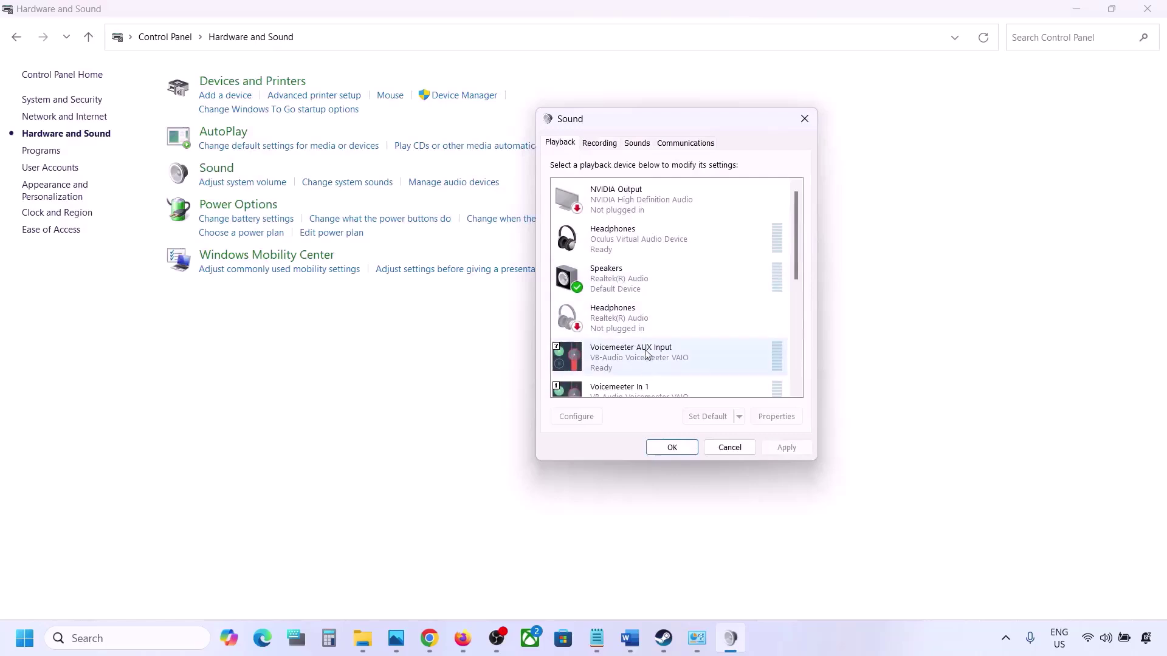
scroll(659, 297, down, 5)
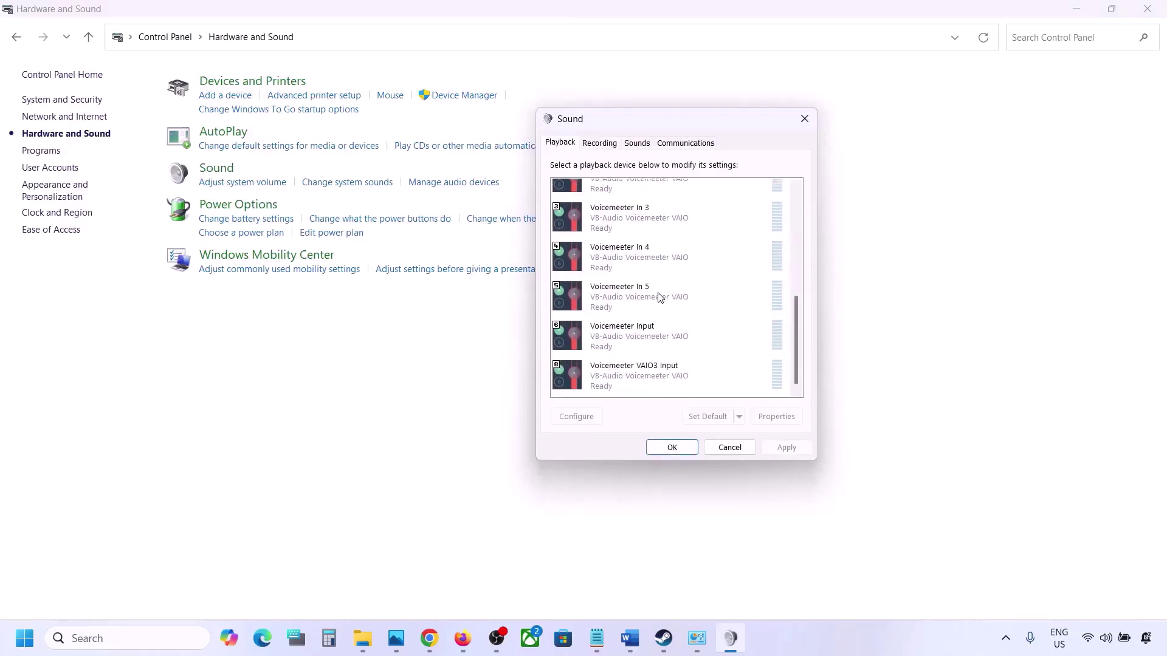
scroll(659, 298, up, 5)
click(645, 278)
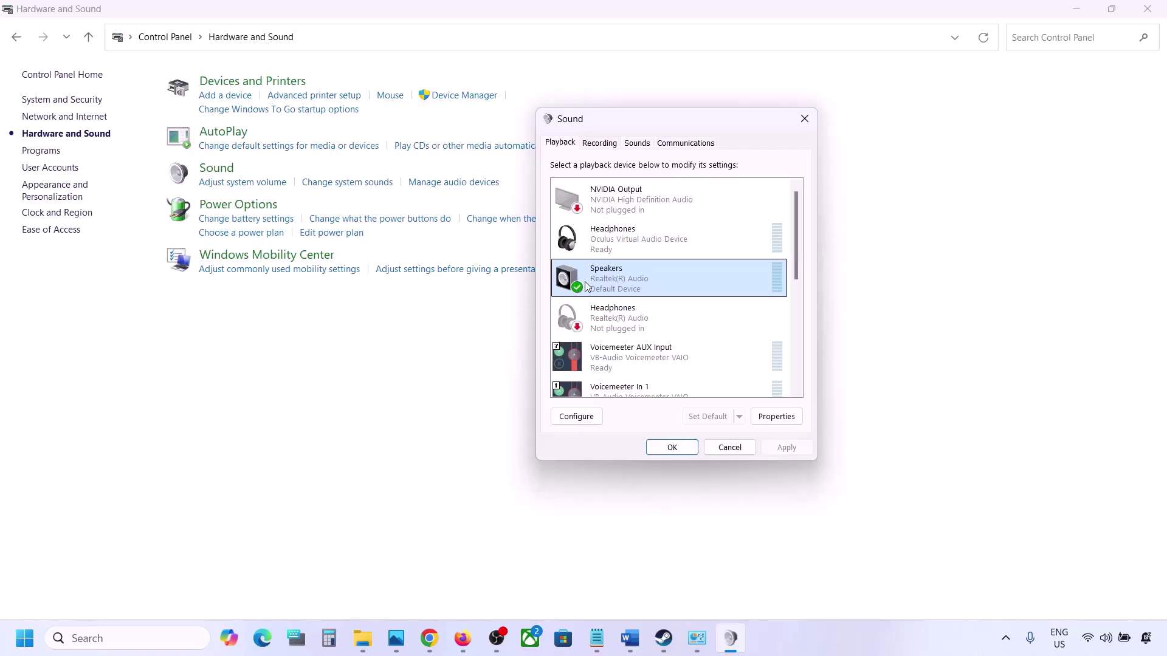
scroll(635, 373, down, 3)
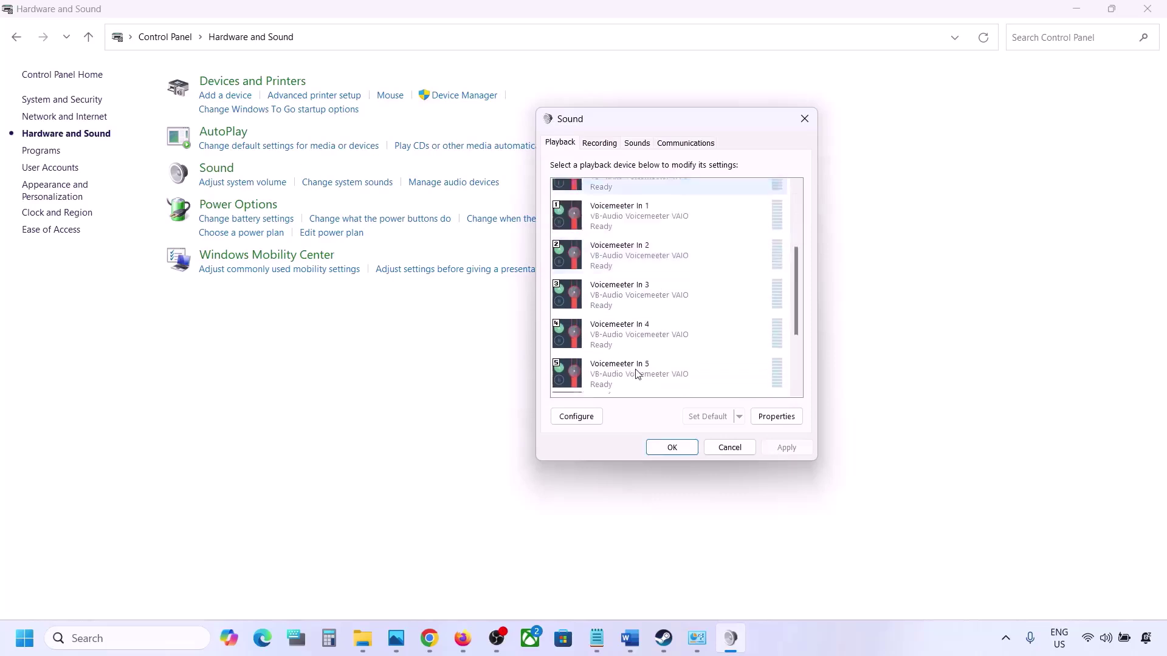
scroll(635, 371, down, 1)
scroll(670, 334, up, 5)
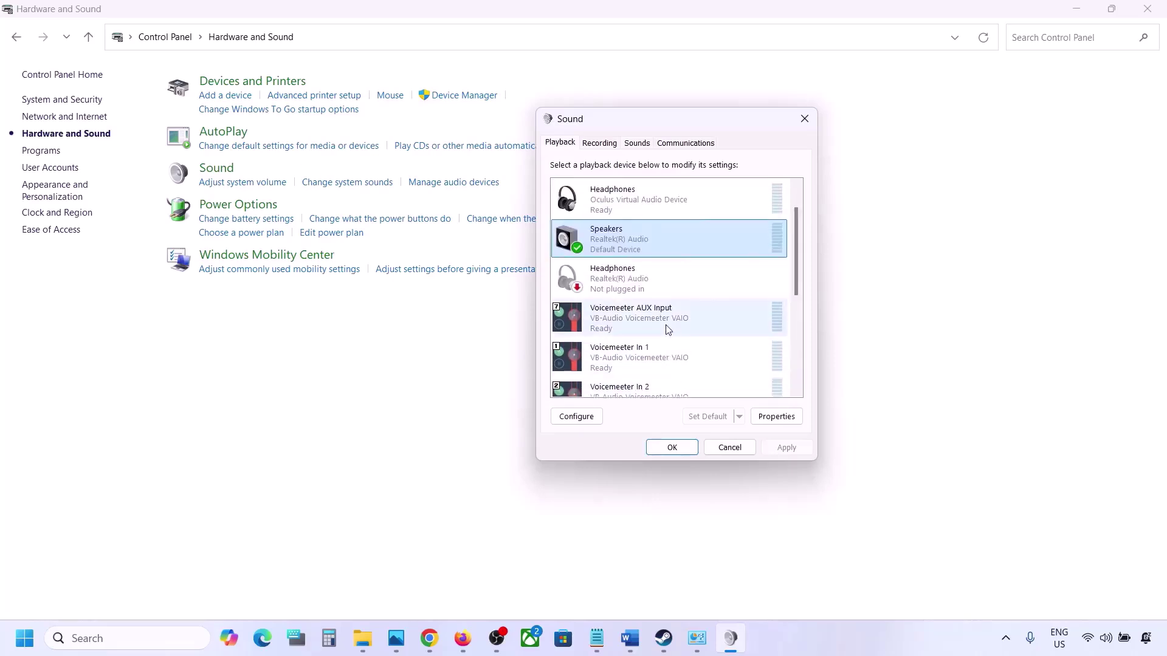
Step: Disable the Oculus Virtual Audio Device headphones among the playback devices and check the option for re-enabling them
click(614, 210)
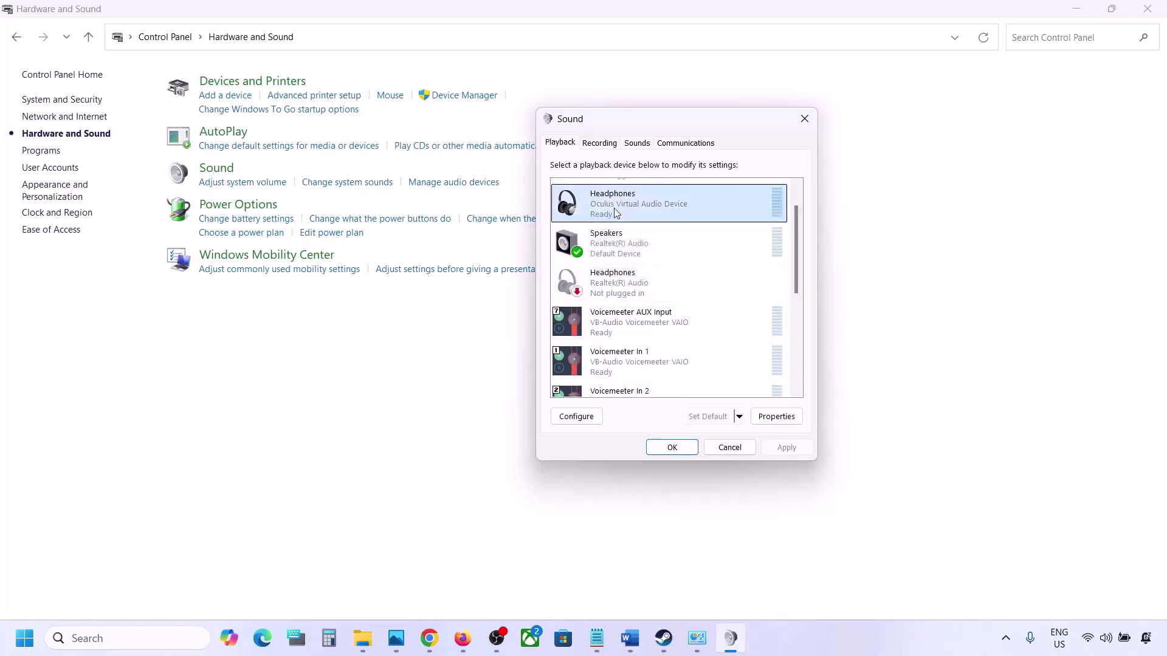
right_click(623, 207)
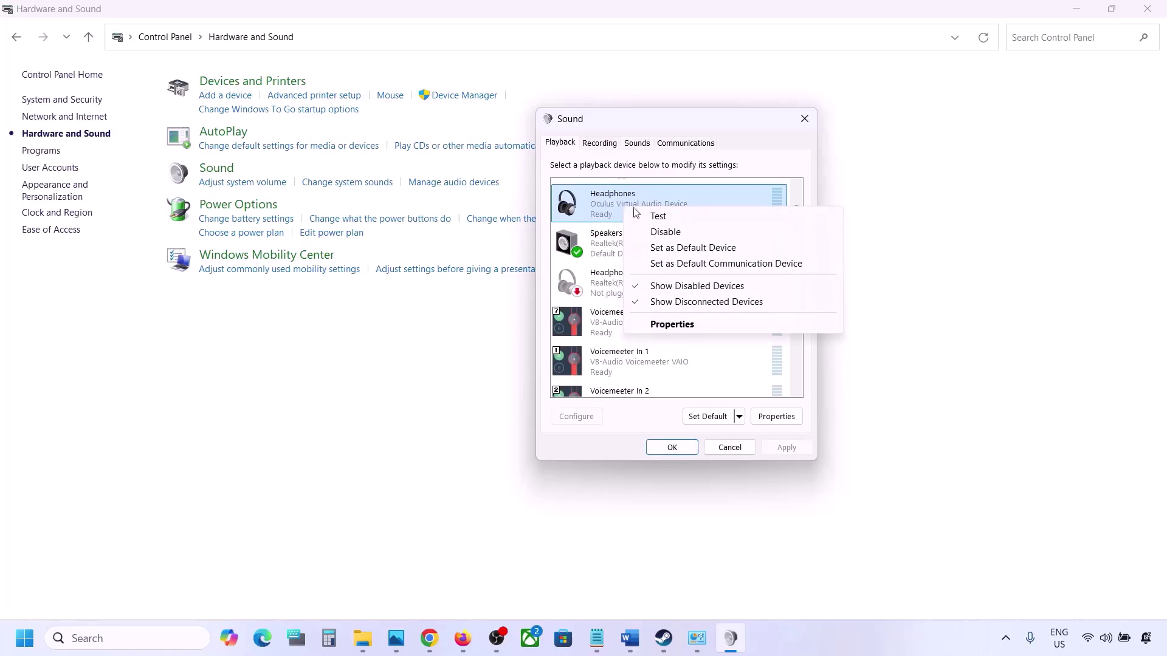
click(664, 232)
scroll(647, 263, down, 1)
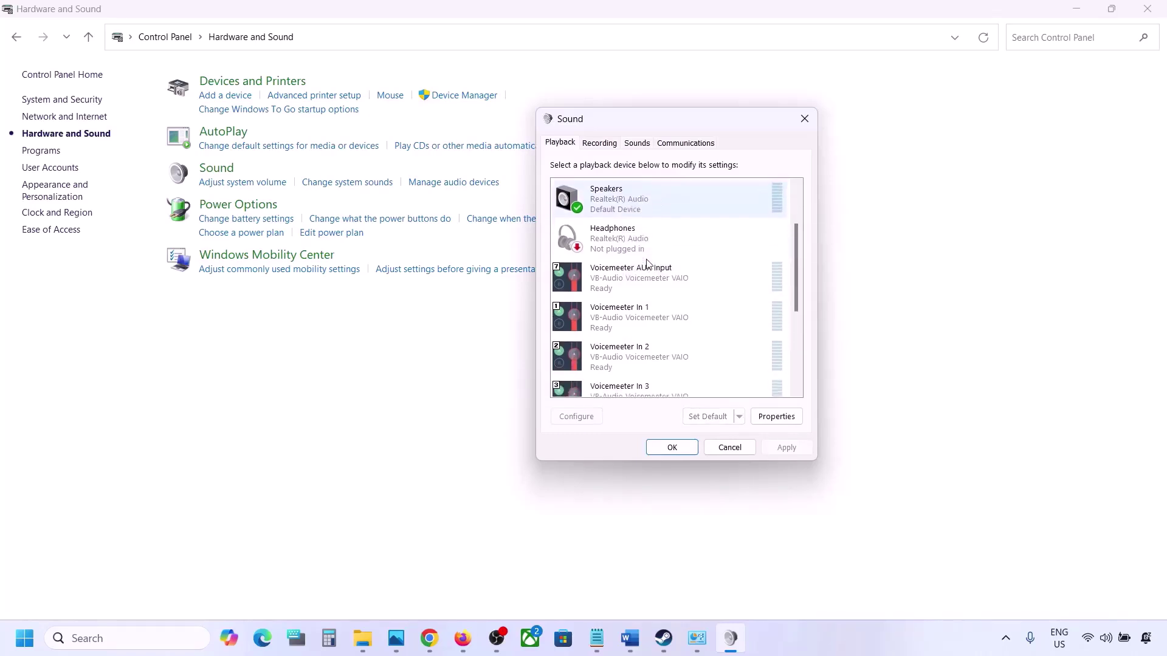
scroll(648, 263, down, 1)
scroll(648, 264, up, 4)
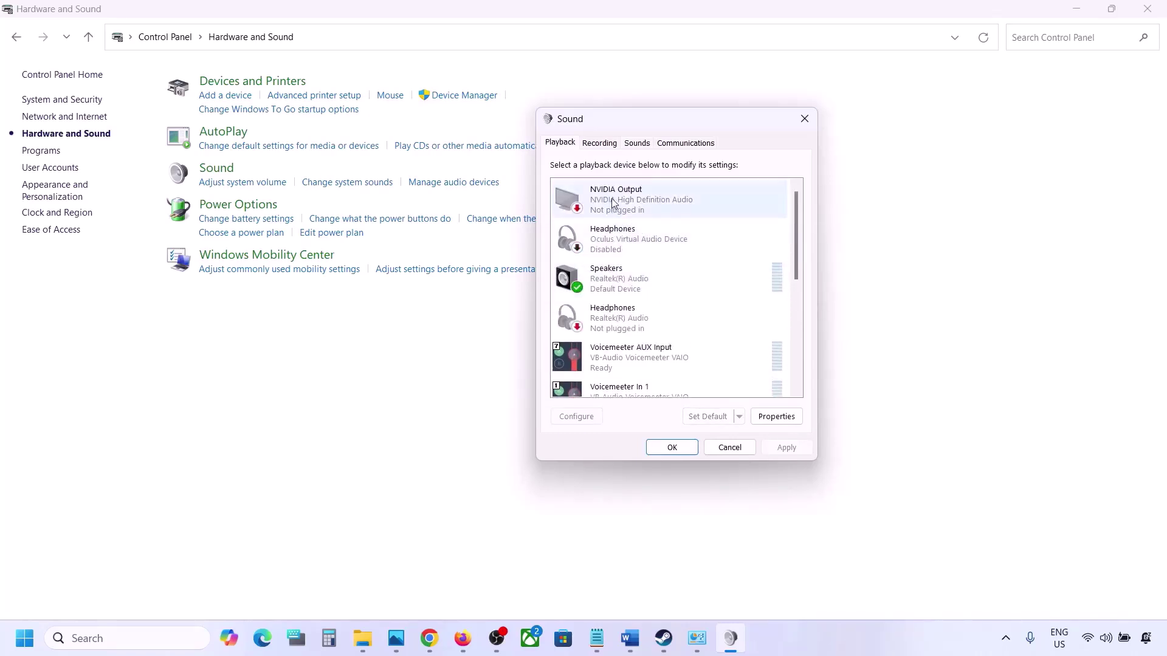
right_click(624, 230)
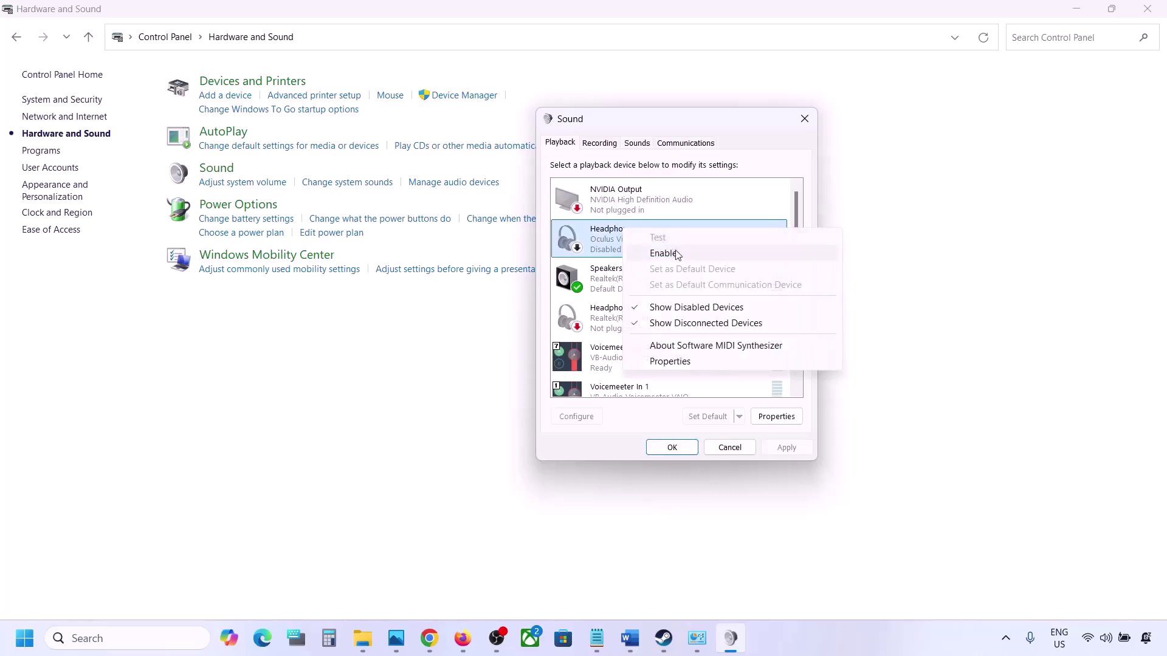
click(612, 254)
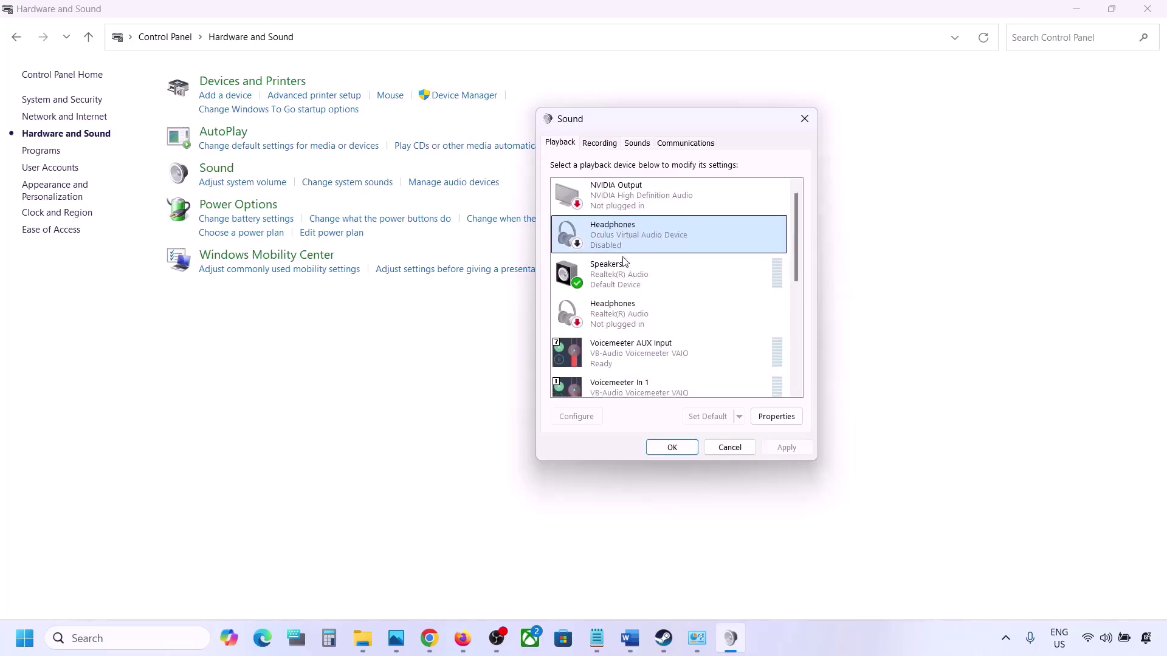
Step: Disable the Voicemeeter AUX Input and Voicemeeter In 1 playback devices
scroll(621, 267, down, 1)
click(617, 284)
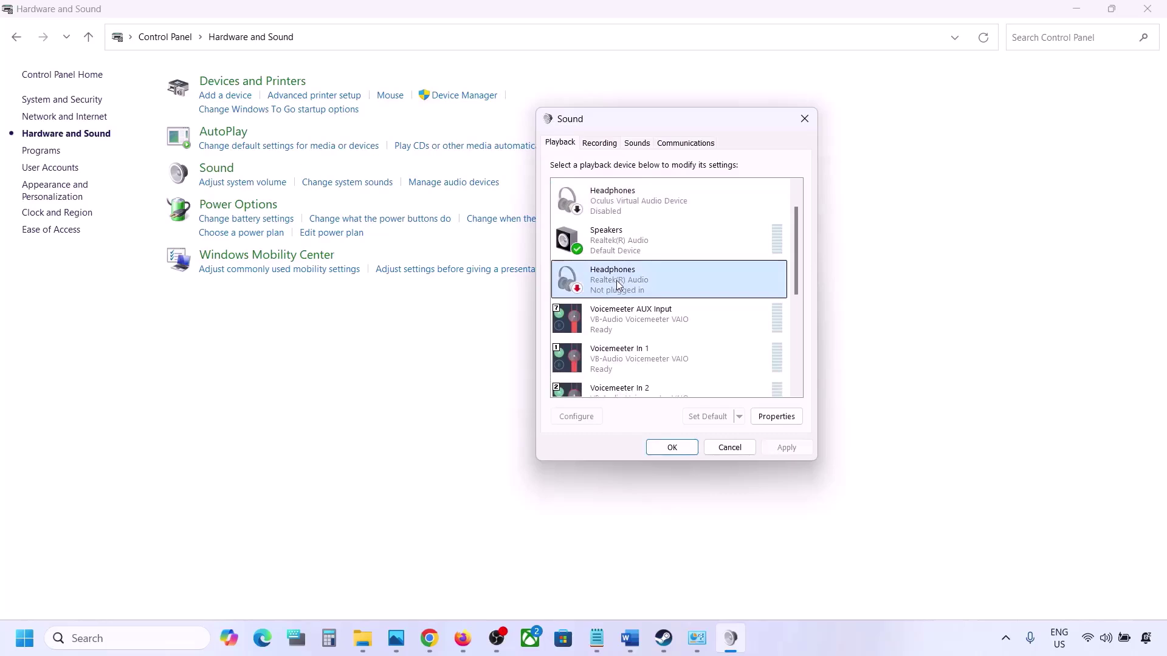
scroll(616, 280, down, 1)
click(629, 291)
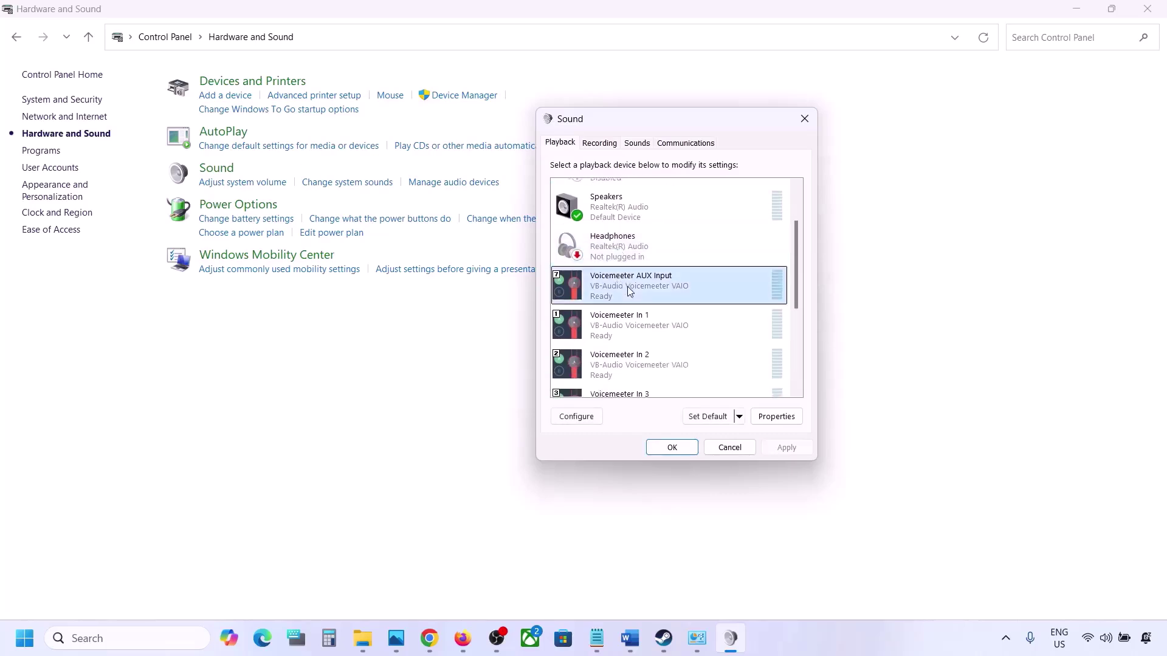
right_click(630, 291)
click(639, 327)
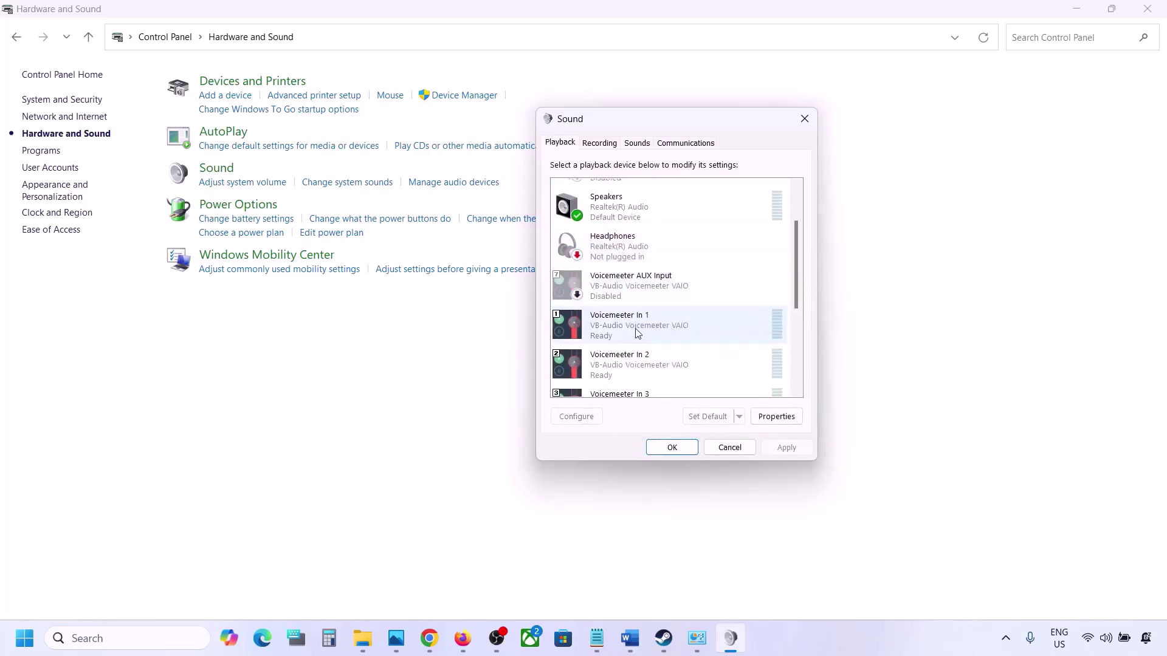
right_click(636, 333)
click(684, 370)
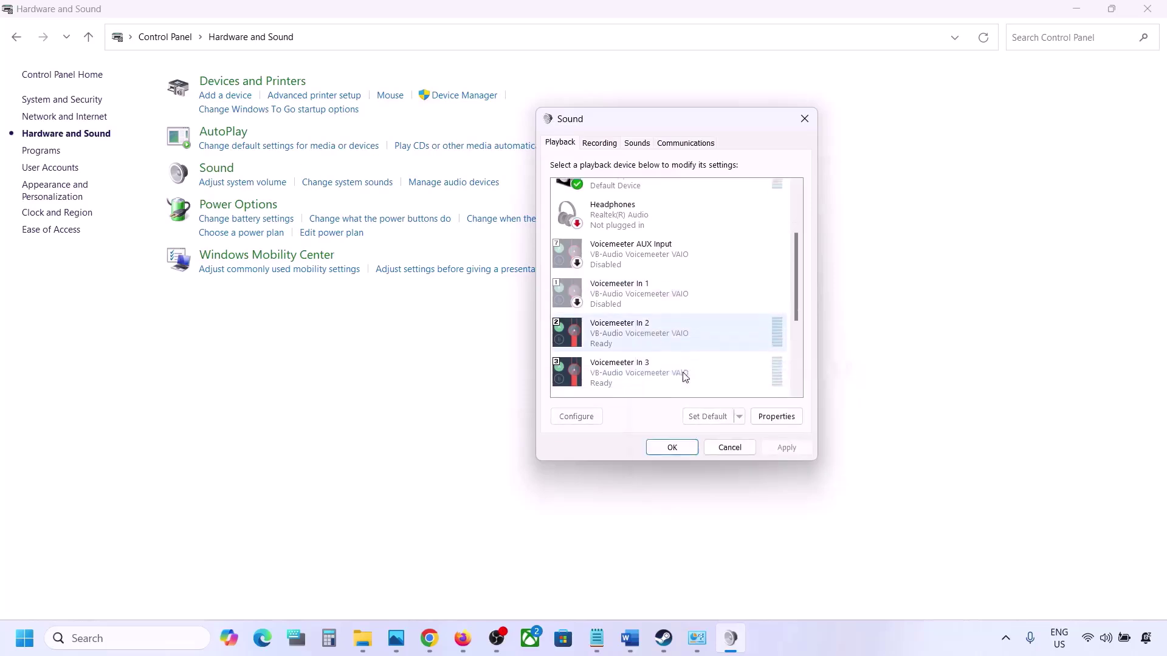
Step: Disable the Voicemeeter In 2 and Voicemeeter In 3 playback devices
right_click(639, 331)
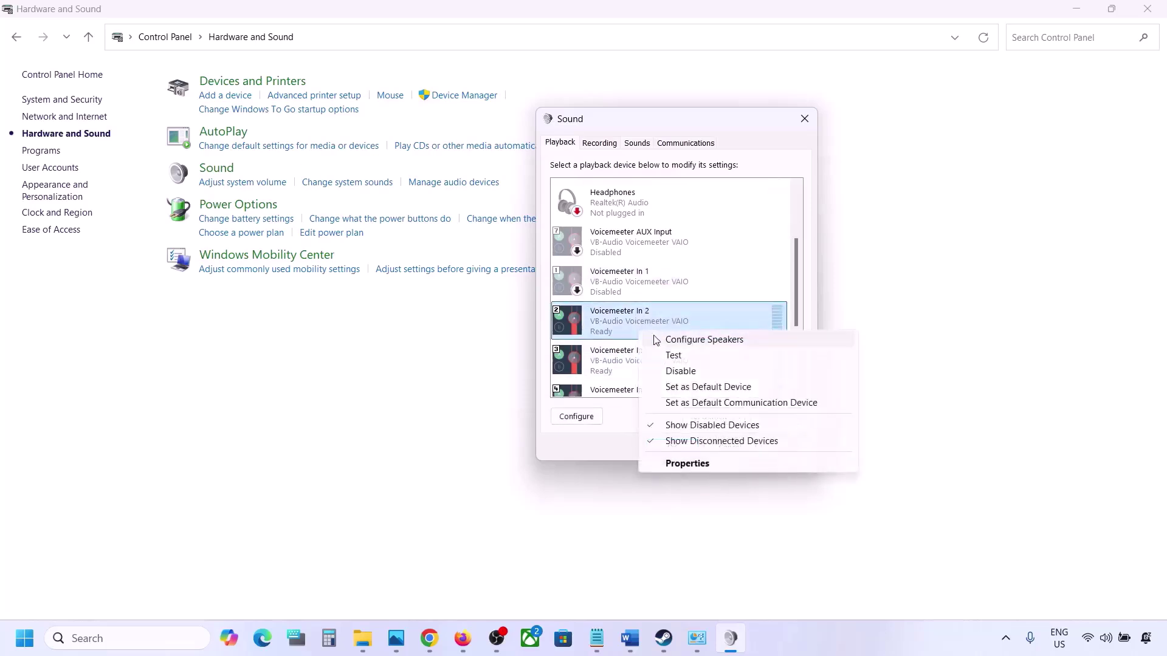
click(681, 372)
right_click(626, 366)
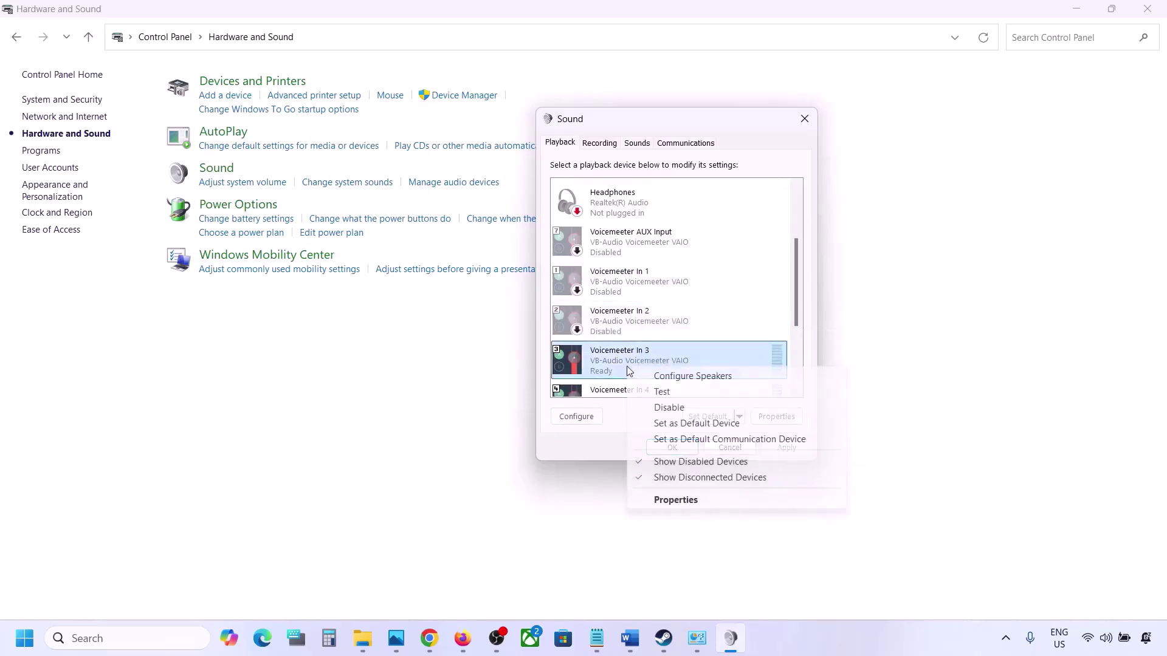
click(668, 408)
Step: Disable the Voicemeeter Input and Voicemeeter In 5 playback devices
scroll(663, 362, down, 2)
right_click(623, 339)
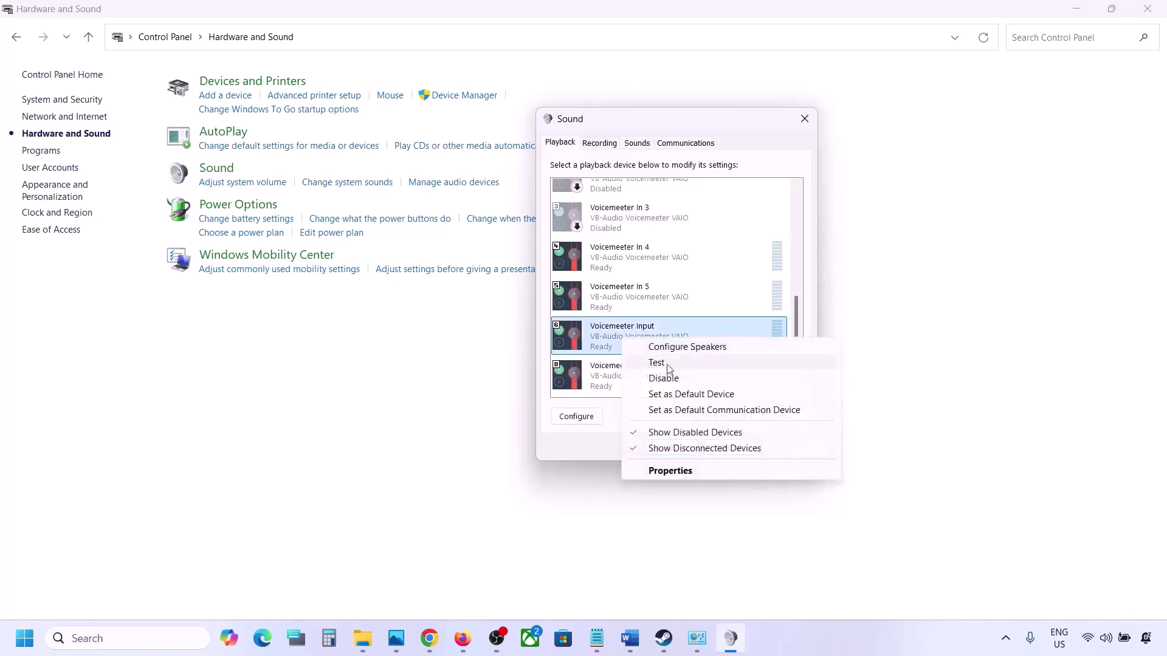
click(666, 379)
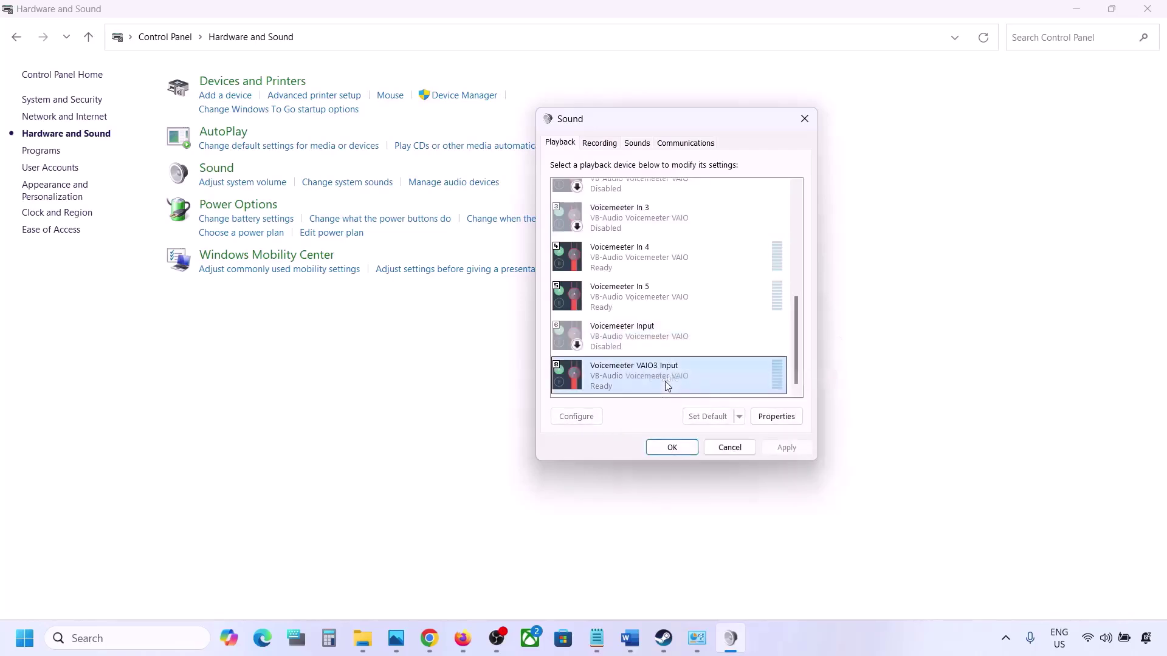
right_click(611, 302)
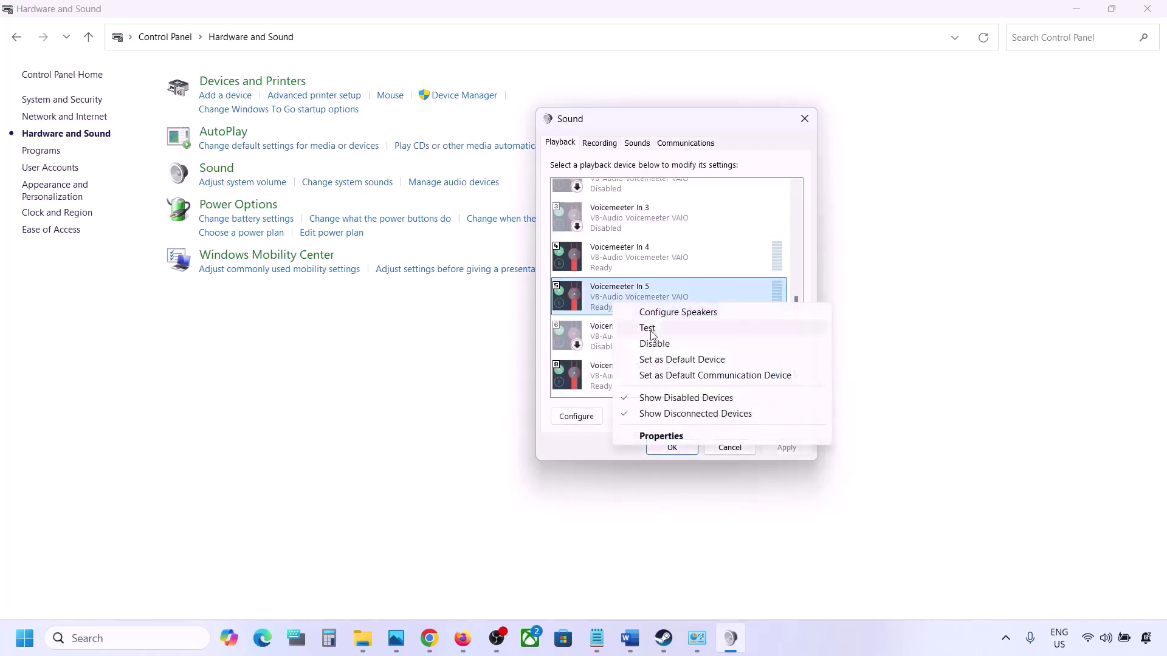
click(654, 344)
Step: Disable the Voicemeeter In 4 and Voicemeeter VAIO3 Input playback devices
click(620, 261)
right_click(622, 262)
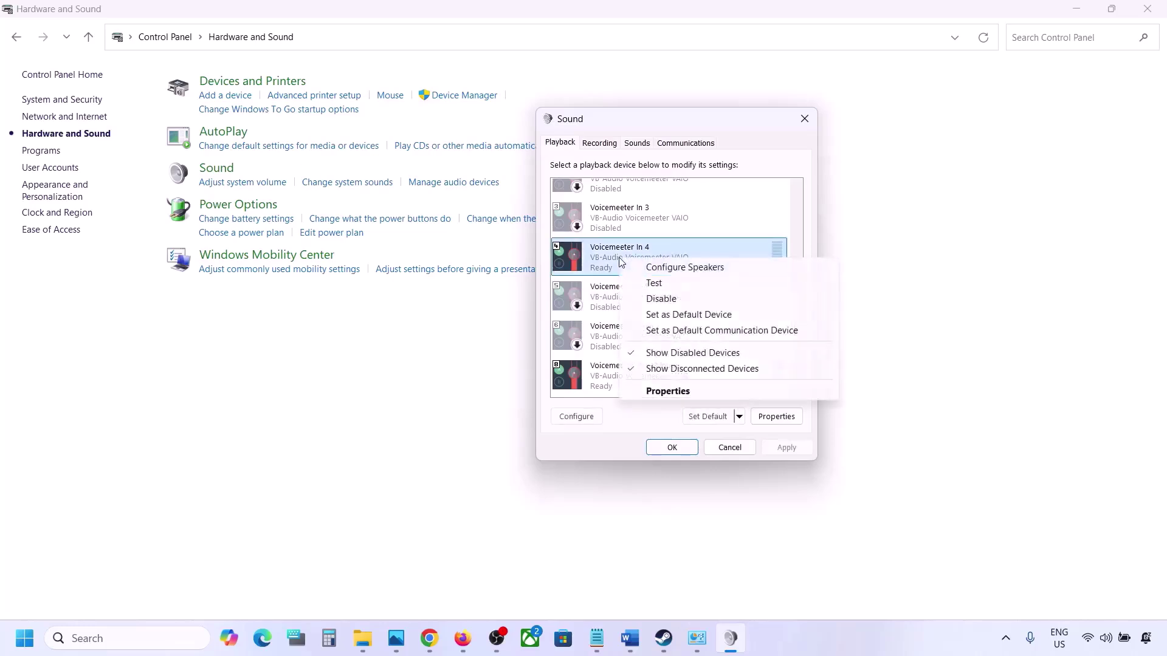
click(655, 298)
click(617, 372)
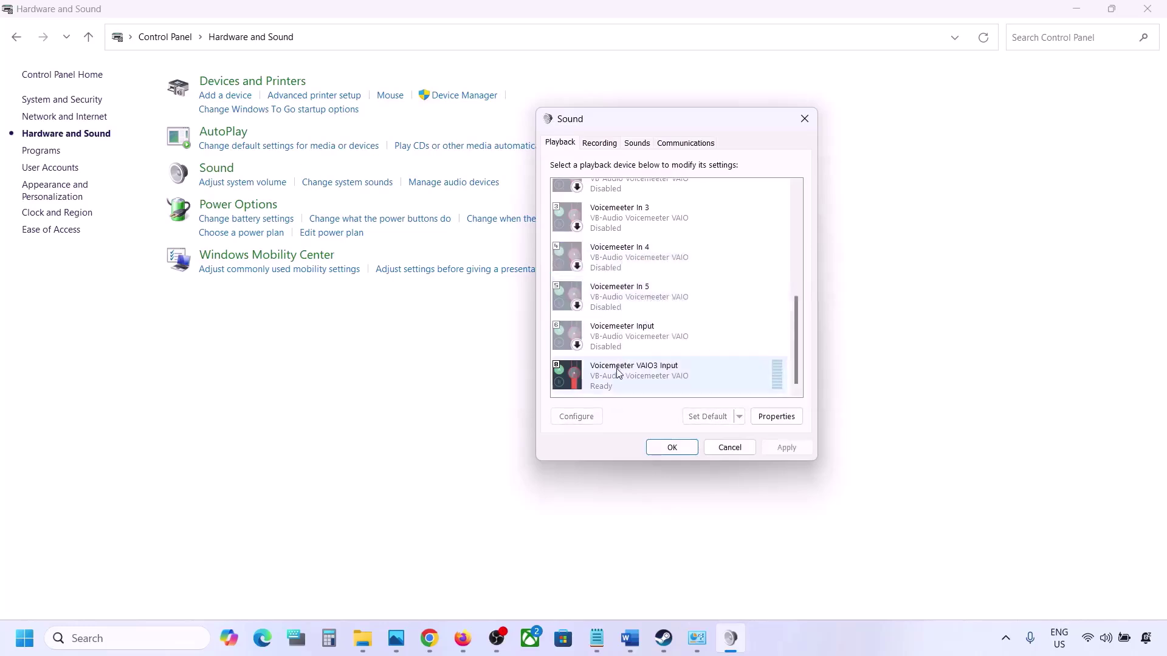
right_click(617, 373)
click(657, 409)
Step: Check the status and available options of the default Realtek(R) Audio Speakers without changing them
scroll(626, 259, up, 5)
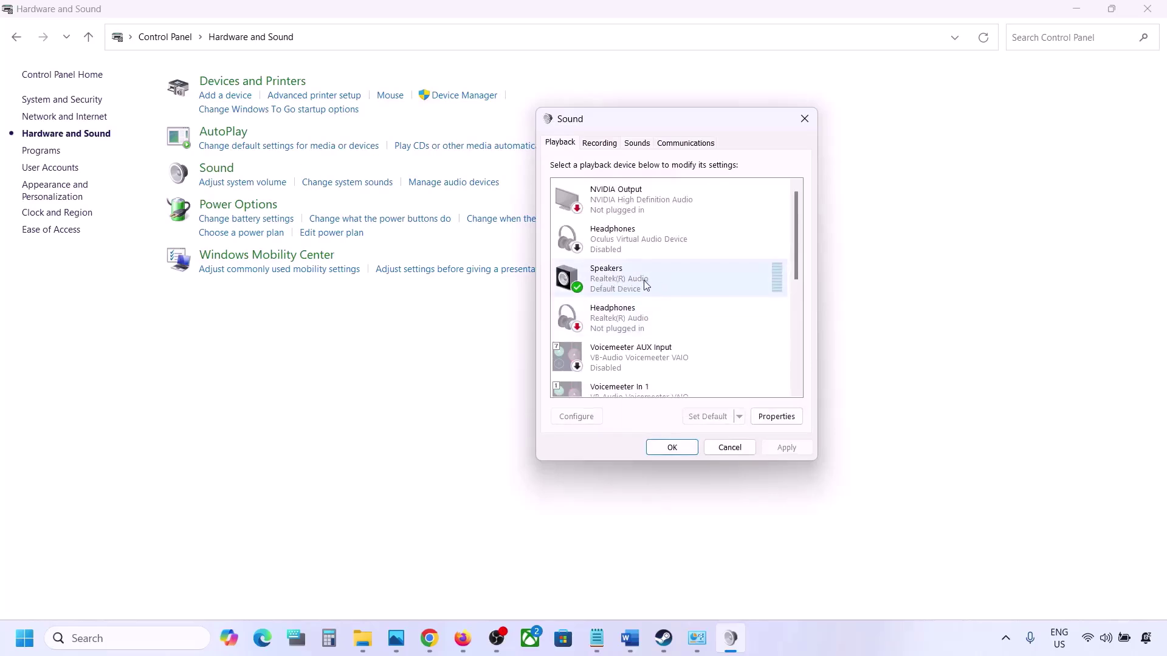
click(645, 281)
right_click(645, 281)
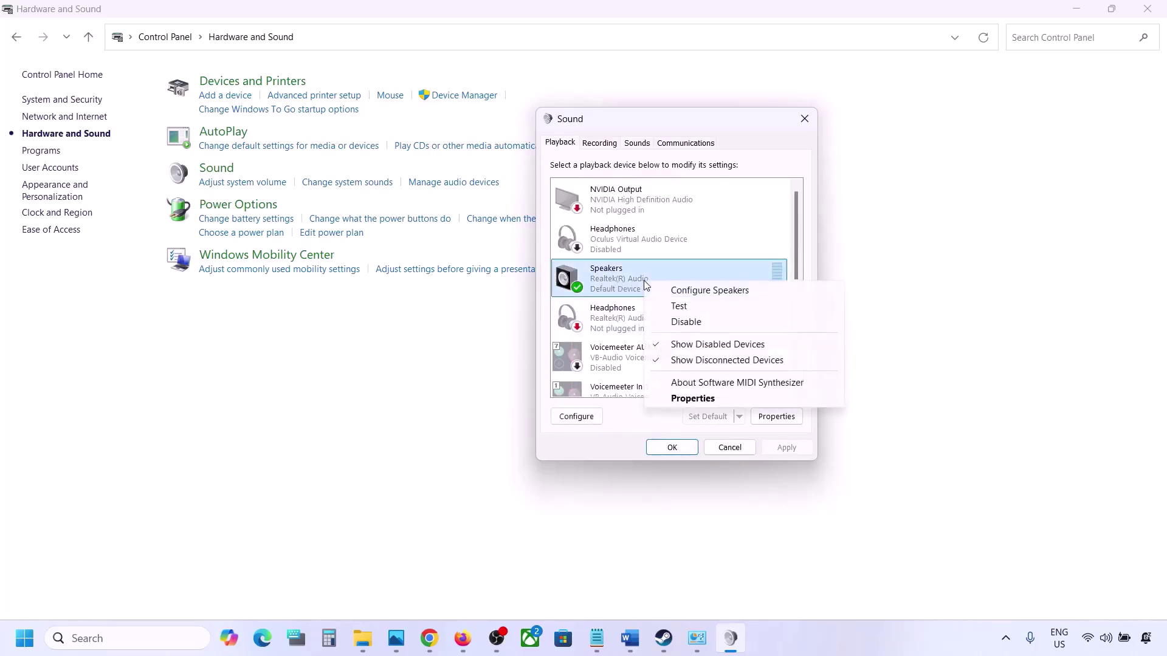
click(615, 295)
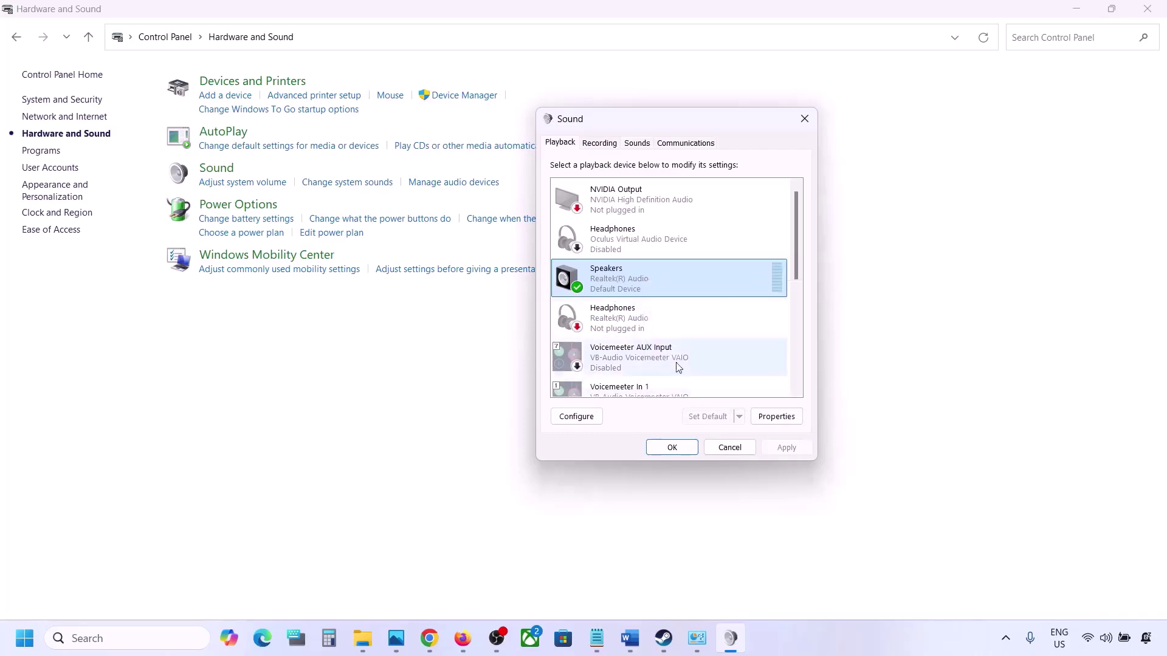
Step: Look through the recording devices for Oculus and Voicemeeter entries and compare them with the playback devices
click(602, 143)
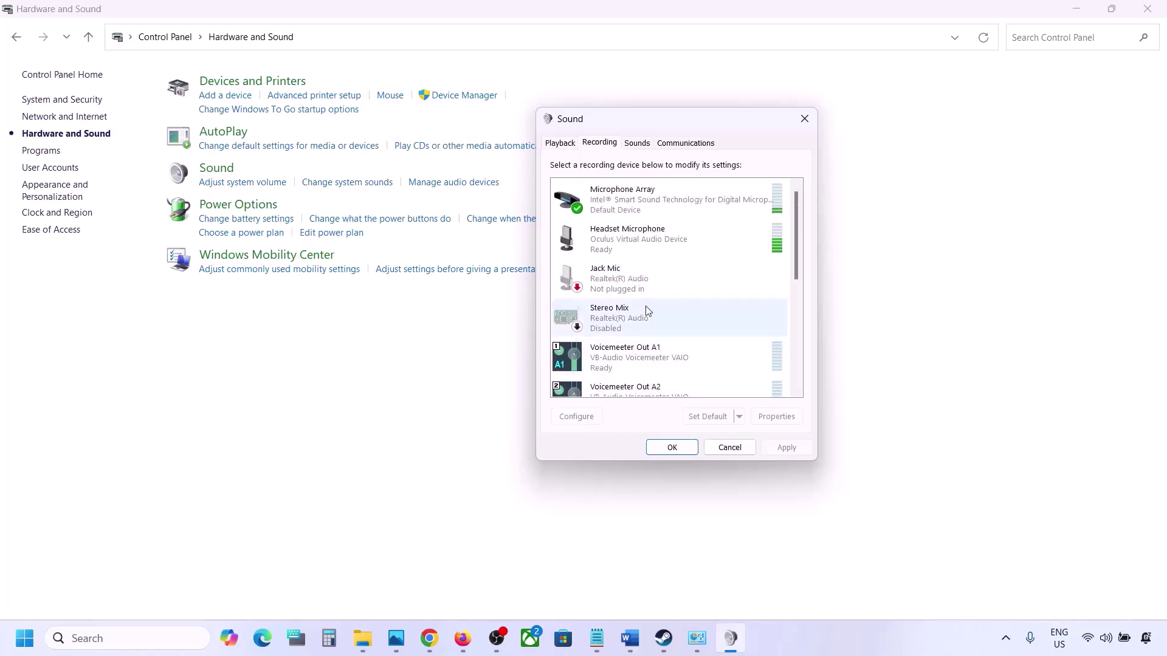
scroll(646, 311, down, 4)
scroll(646, 311, up, 3)
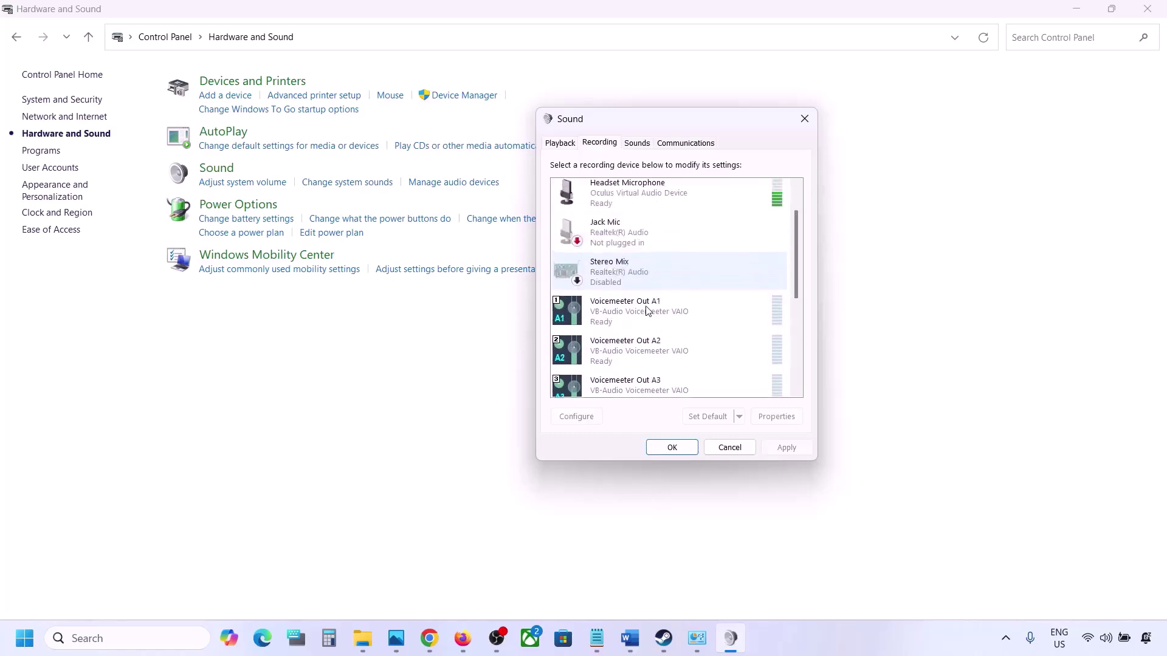
click(549, 145)
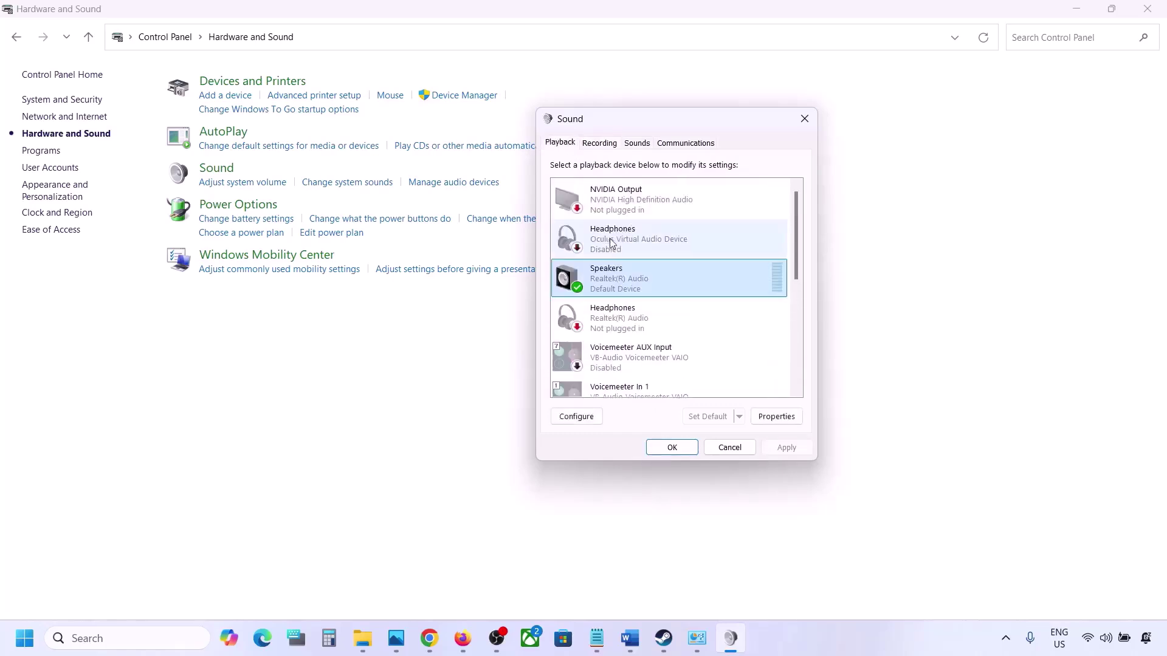
click(599, 144)
scroll(652, 296, up, 1)
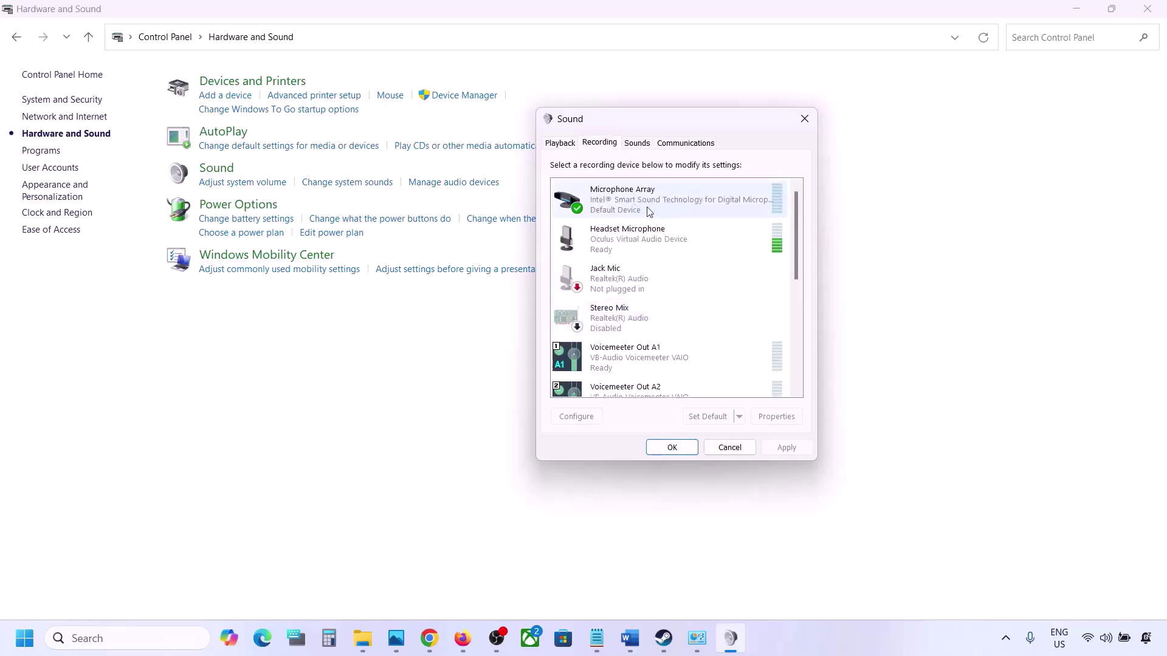
click(558, 145)
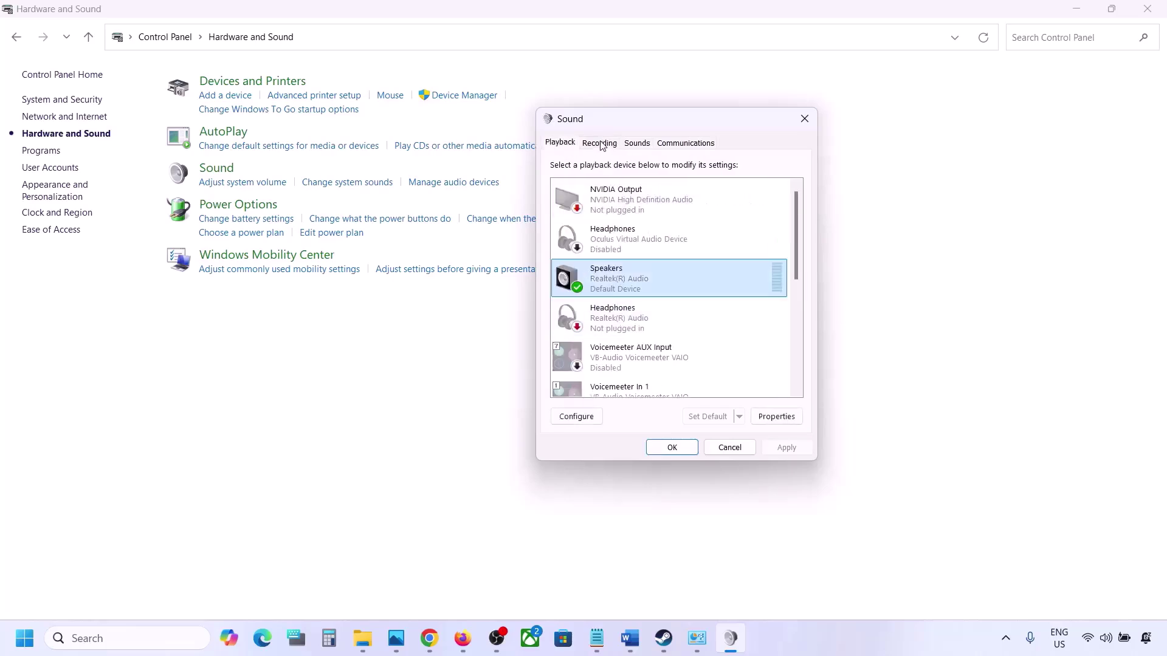
Step: Disable the Oculus Virtual Audio Device headset microphone among the recording devices and close the Sound dialog
click(600, 143)
click(617, 245)
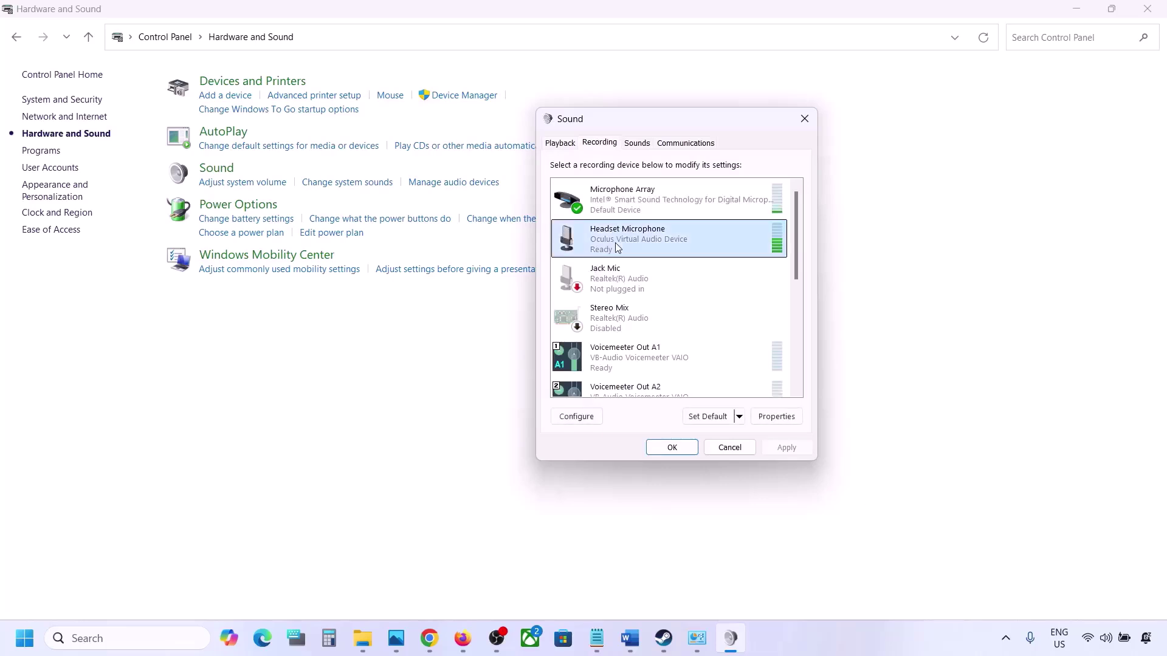
right_click(616, 245)
click(658, 269)
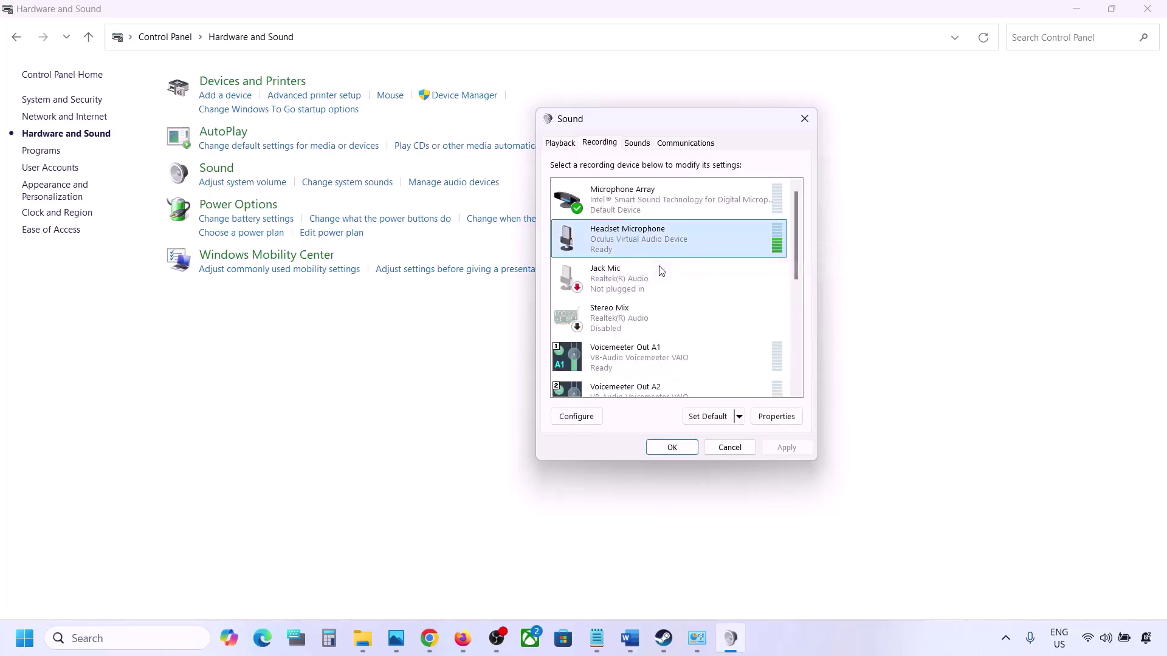
click(554, 144)
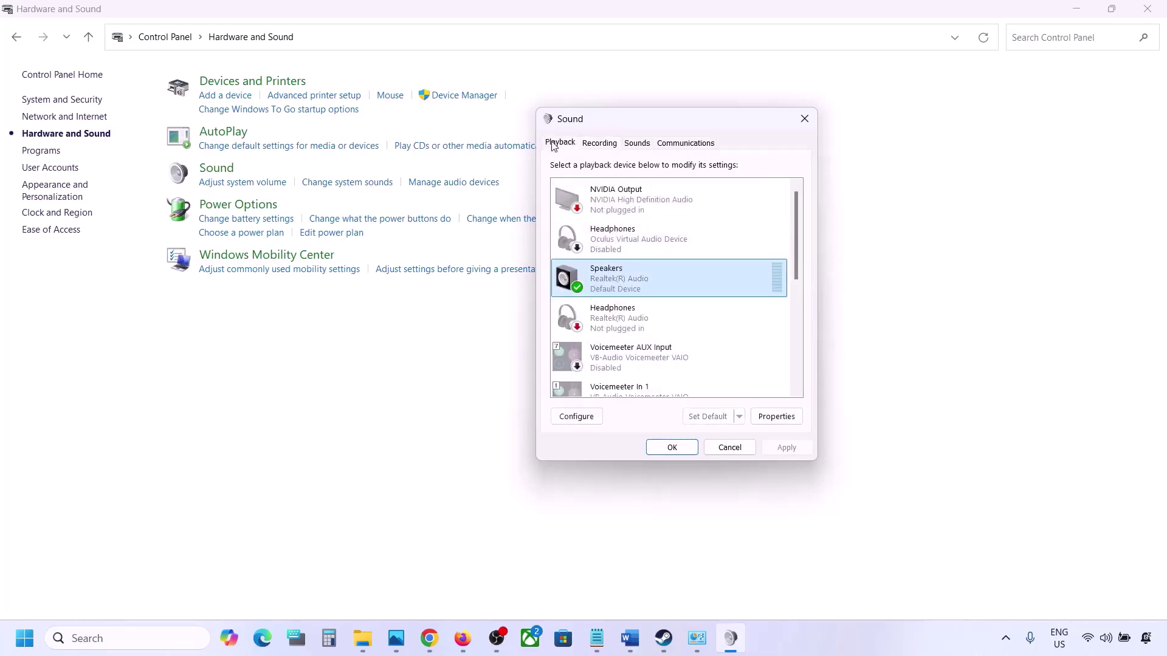
click(805, 120)
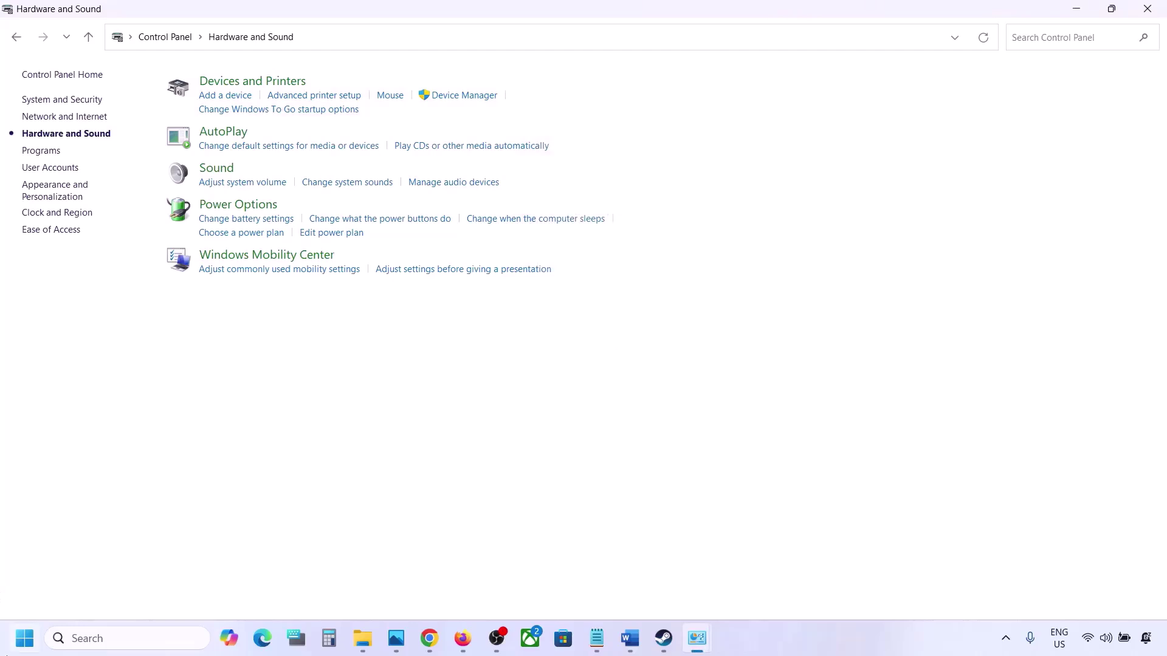
Step: Open Device Manager and expand the Sound, video and game controllers category
right_click(24, 638)
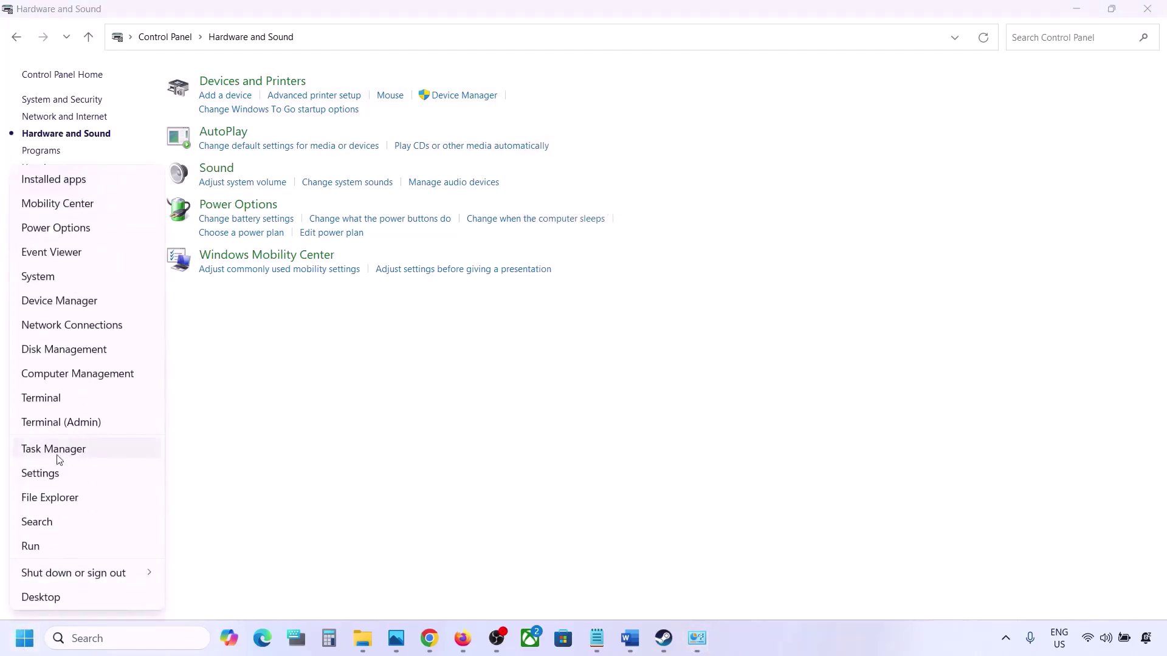
click(62, 301)
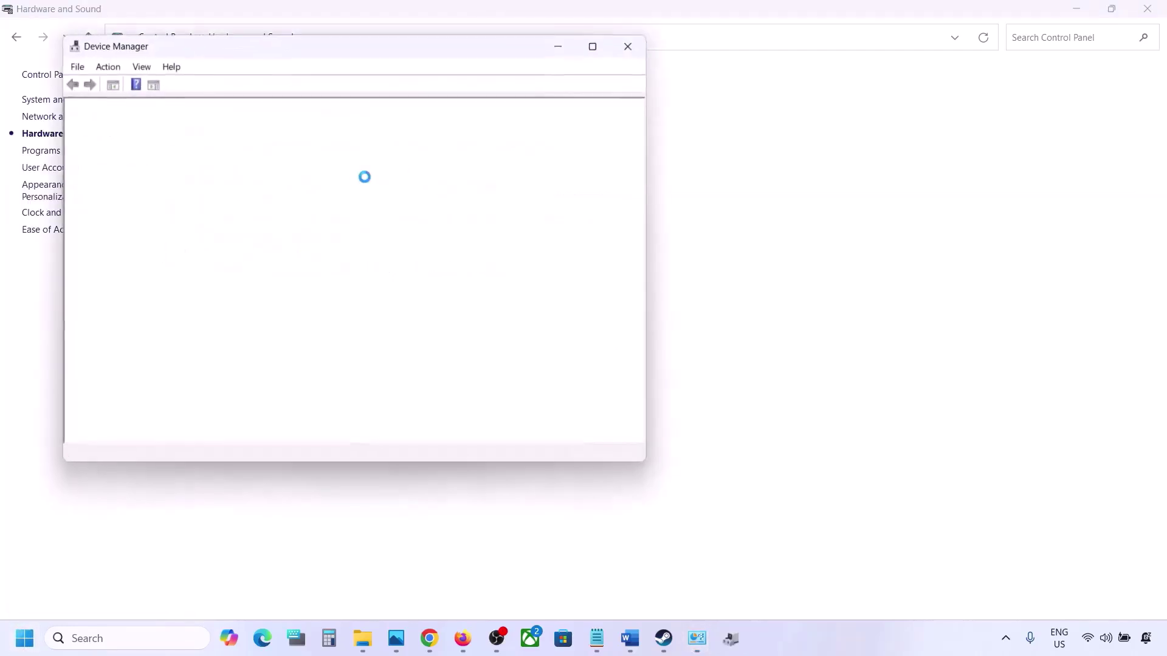
scroll(93, 377, down, 1)
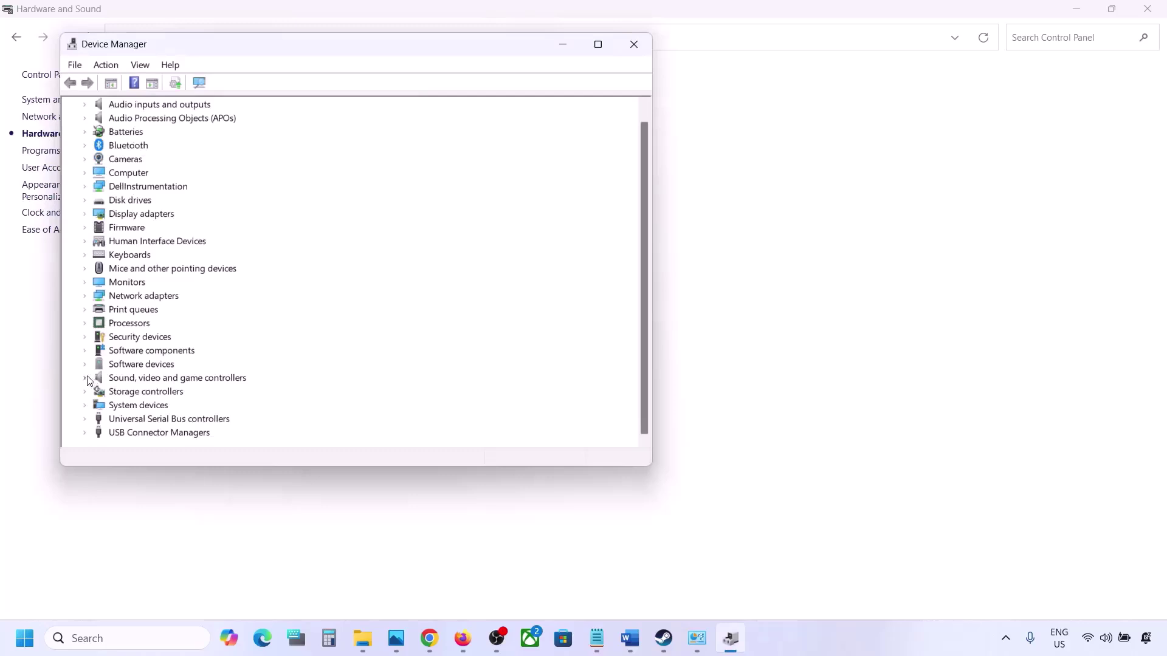
click(86, 378)
scroll(152, 366, down, 2)
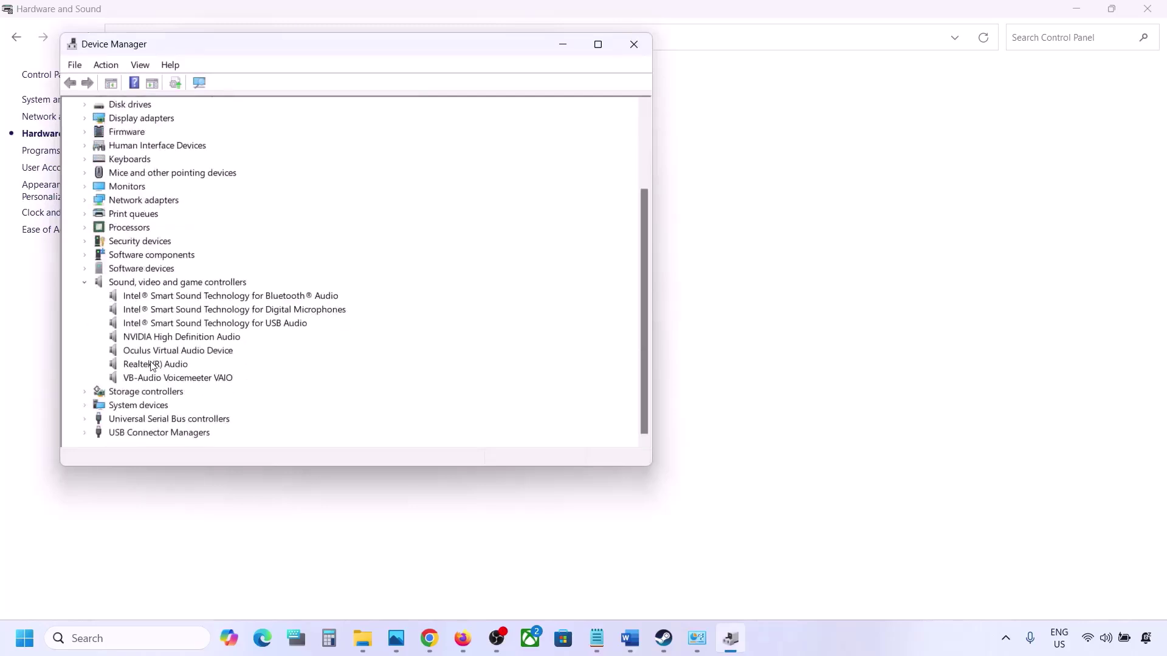
Step: Disable the VB-Audio Voicemeeter VAIO device under the sound controllers and confirm
click(161, 366)
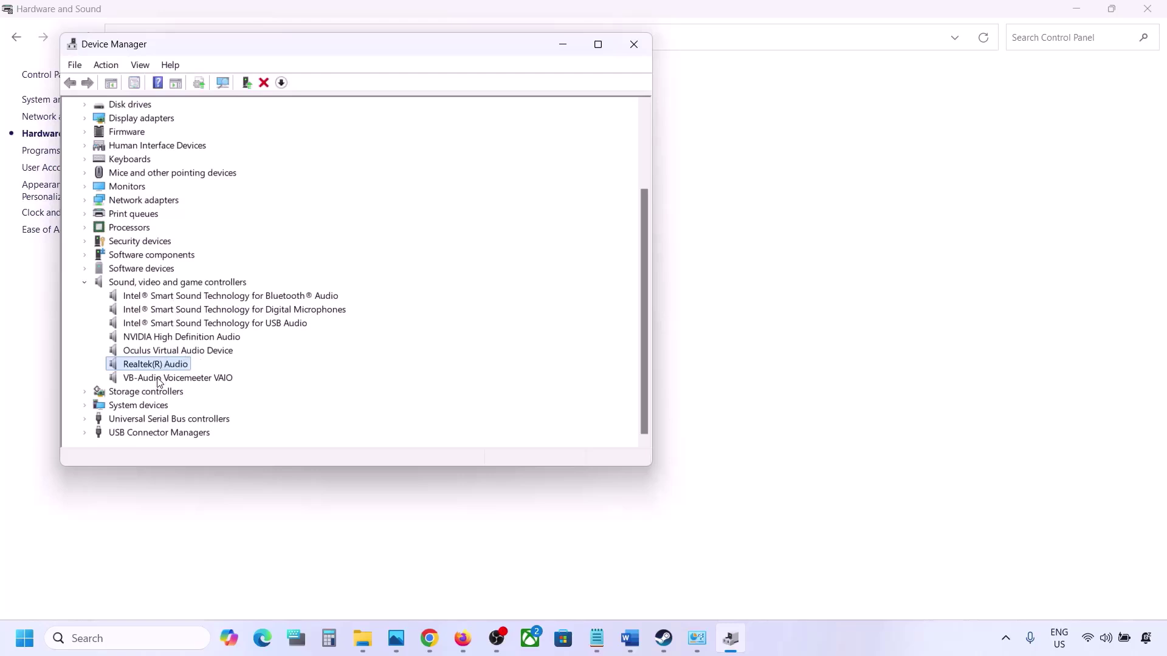
right_click(158, 379)
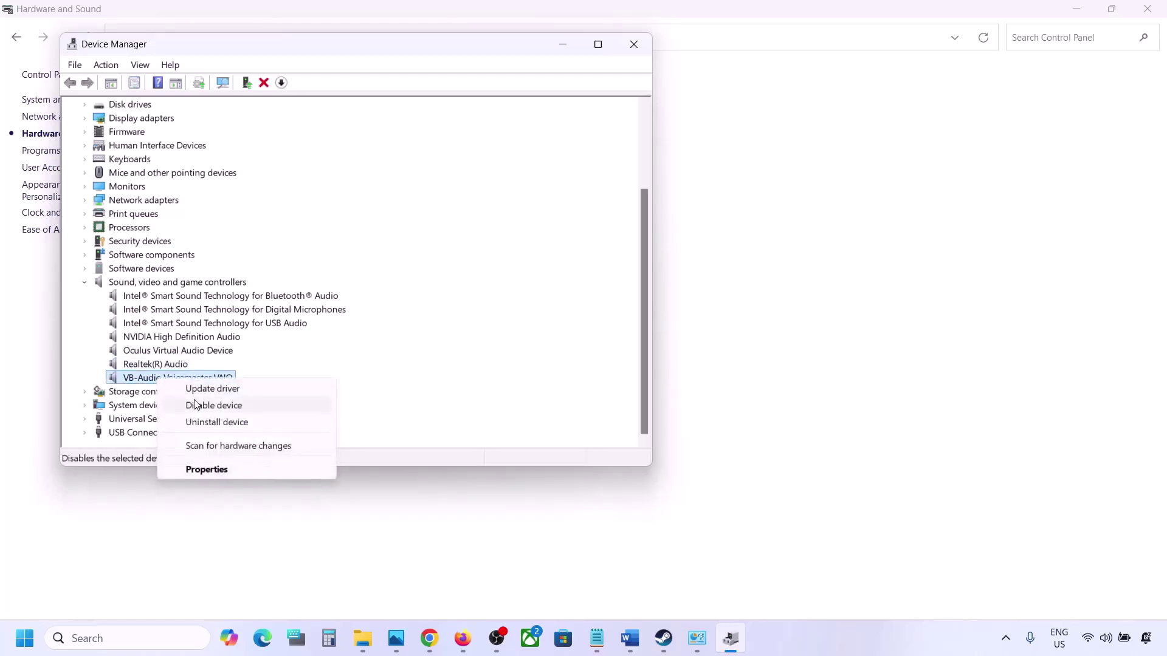
click(194, 404)
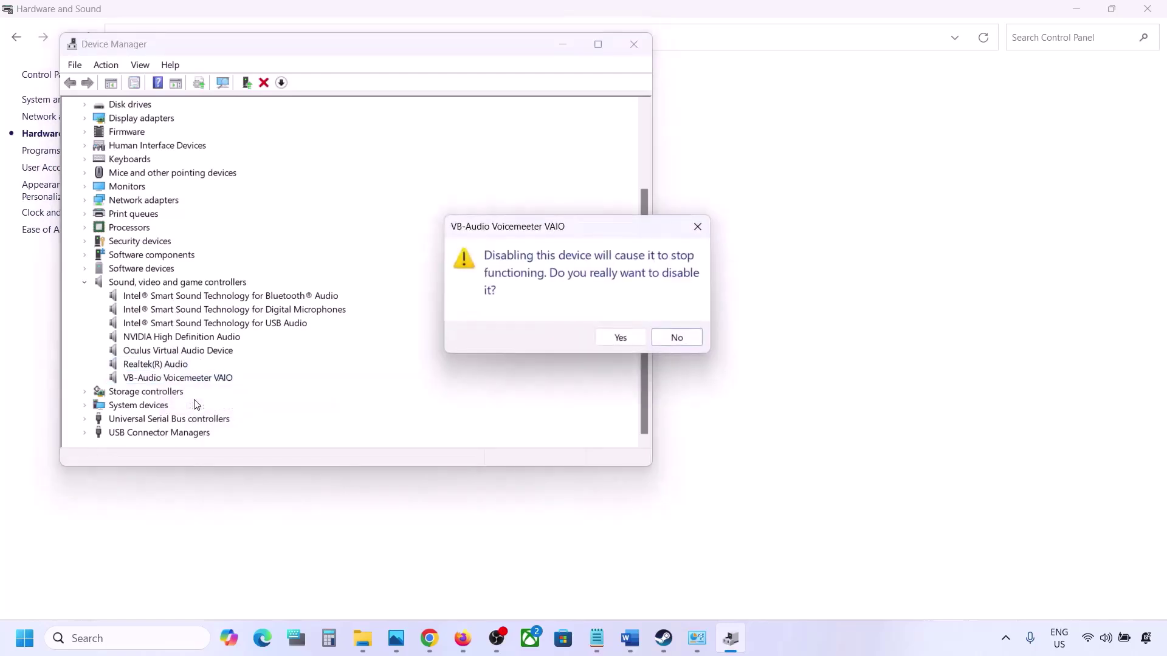
click(619, 338)
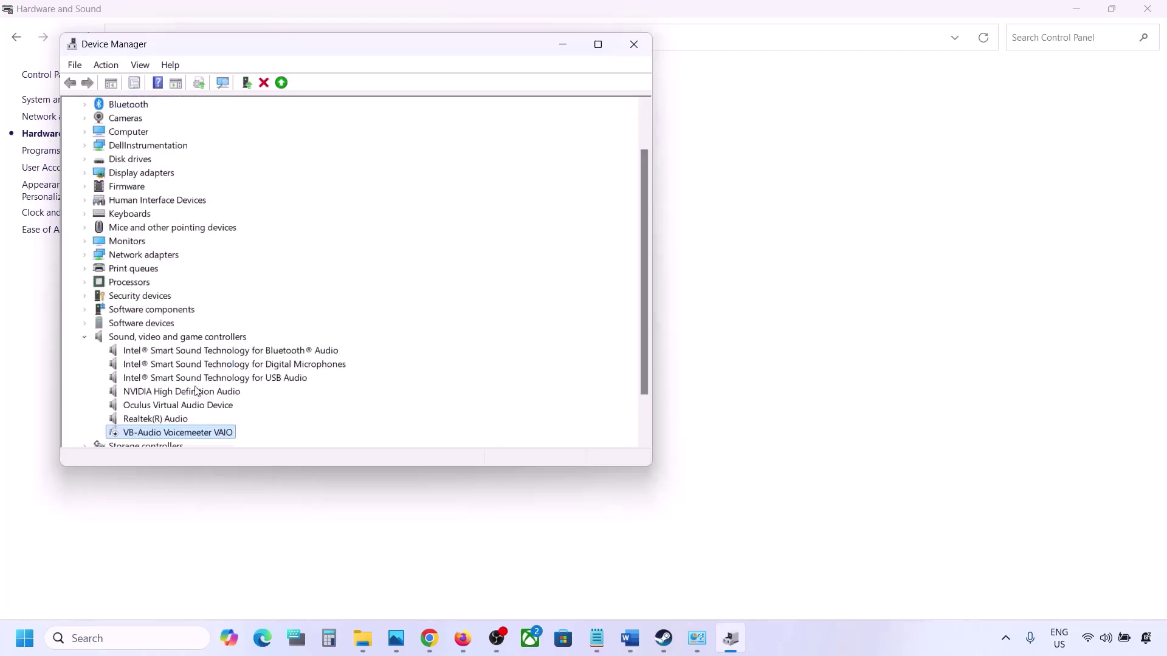
Step: Disable the Oculus Virtual Audio Device under the sound controllers and confirm
scroll(194, 394, down, 1)
click(165, 365)
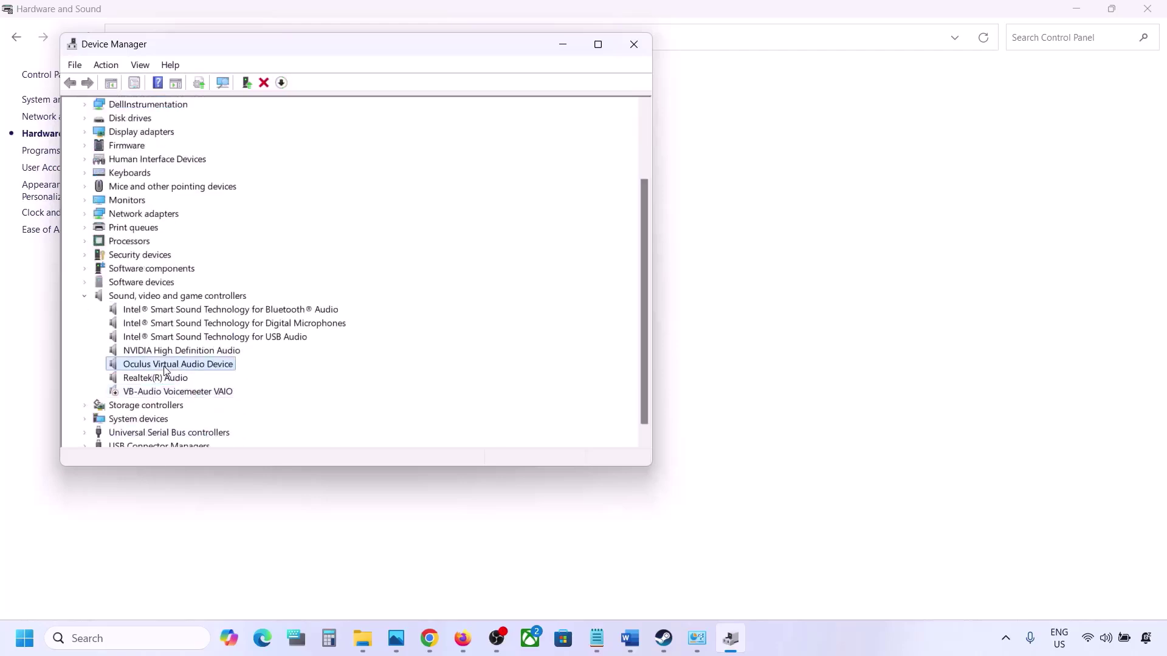
right_click(165, 365)
click(226, 393)
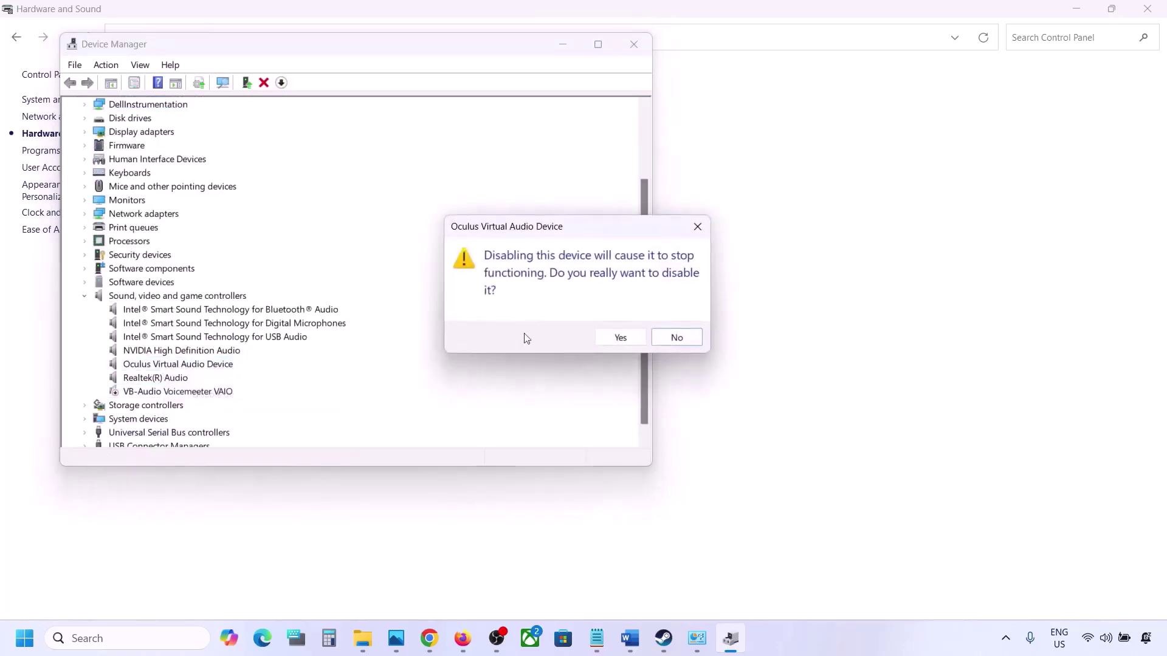
click(620, 337)
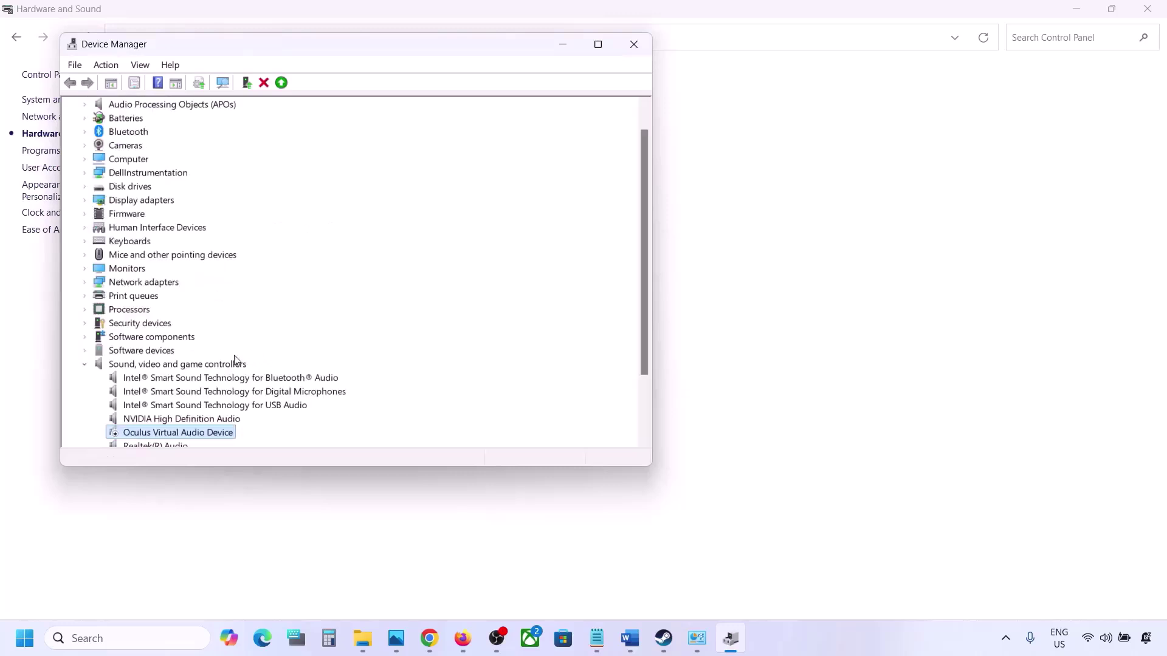
Step: Disable the NVIDIA High Definition Audio and Intel Smart Sound Technology for Bluetooth Audio devices
right_click(153, 421)
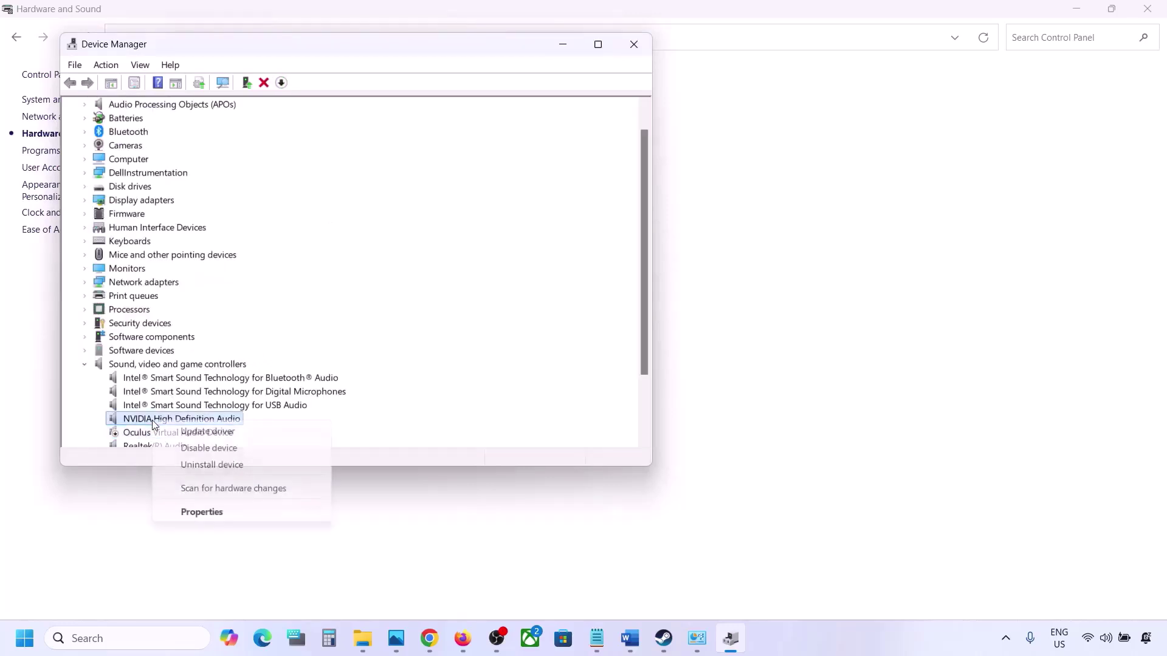
click(203, 450)
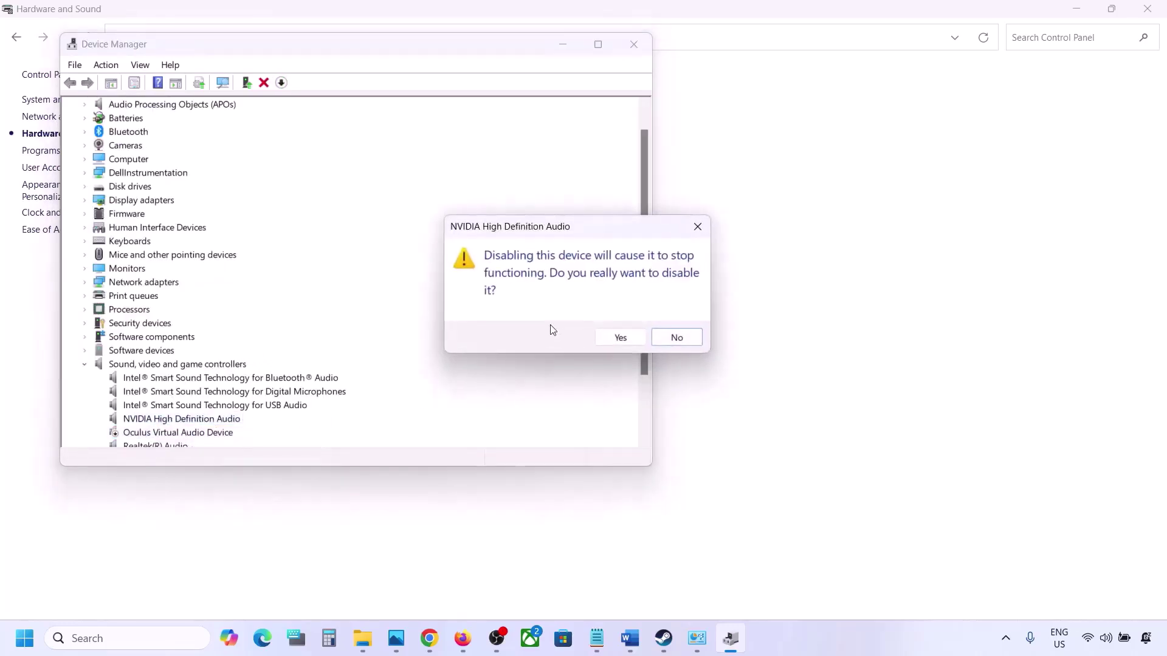
click(601, 336)
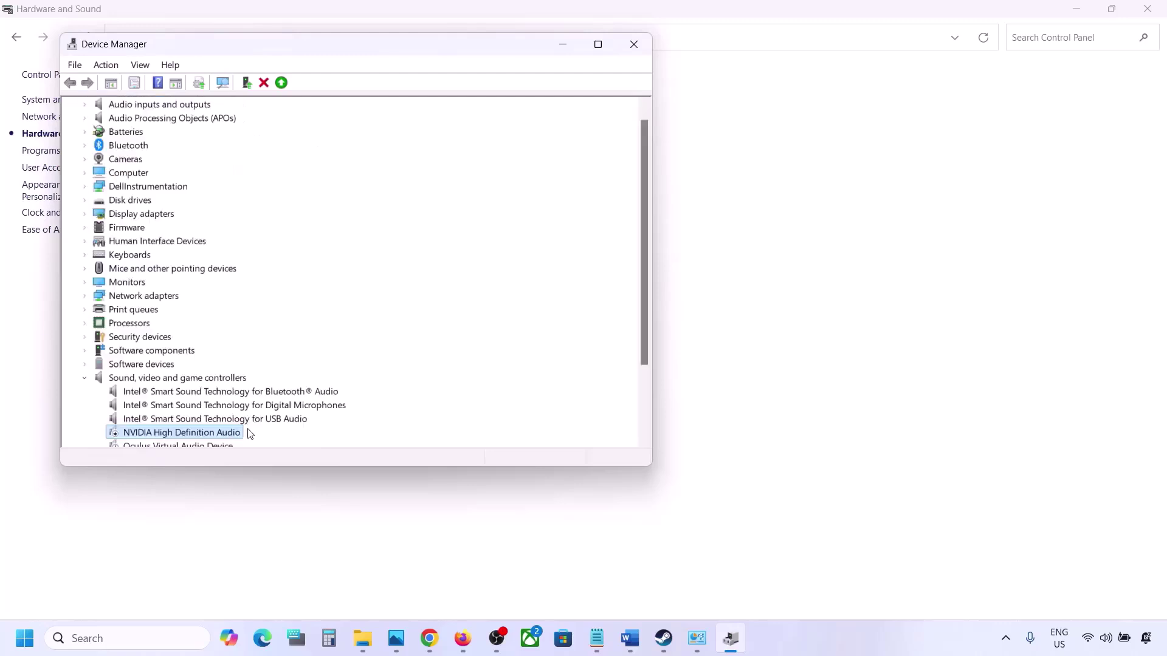
right_click(175, 309)
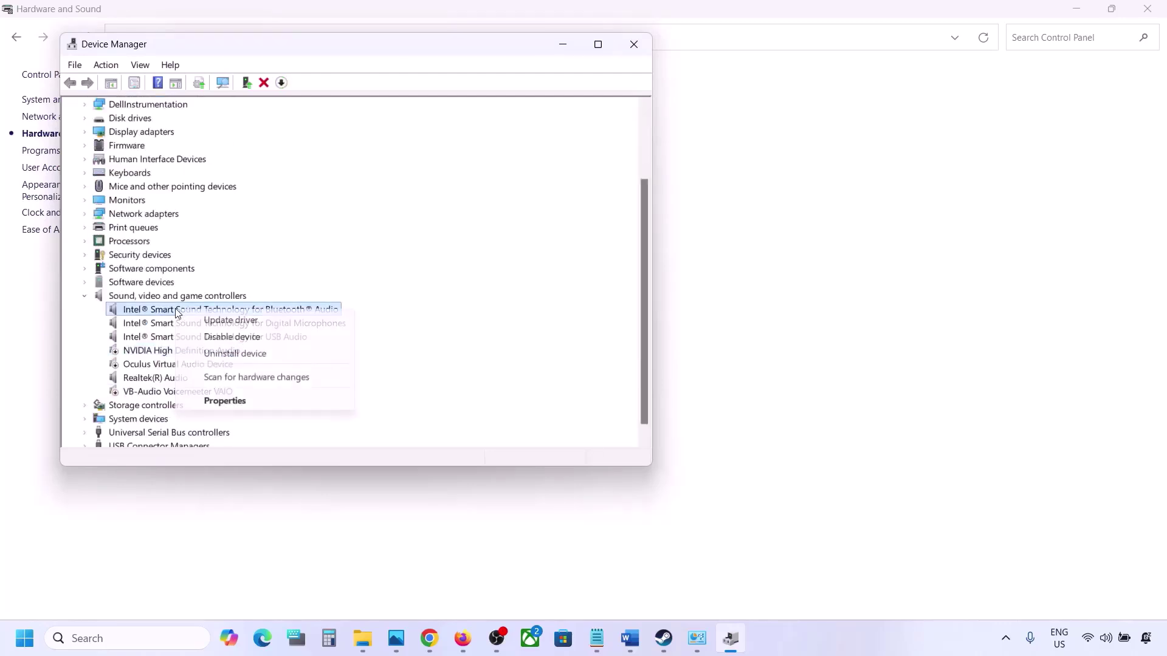
click(226, 338)
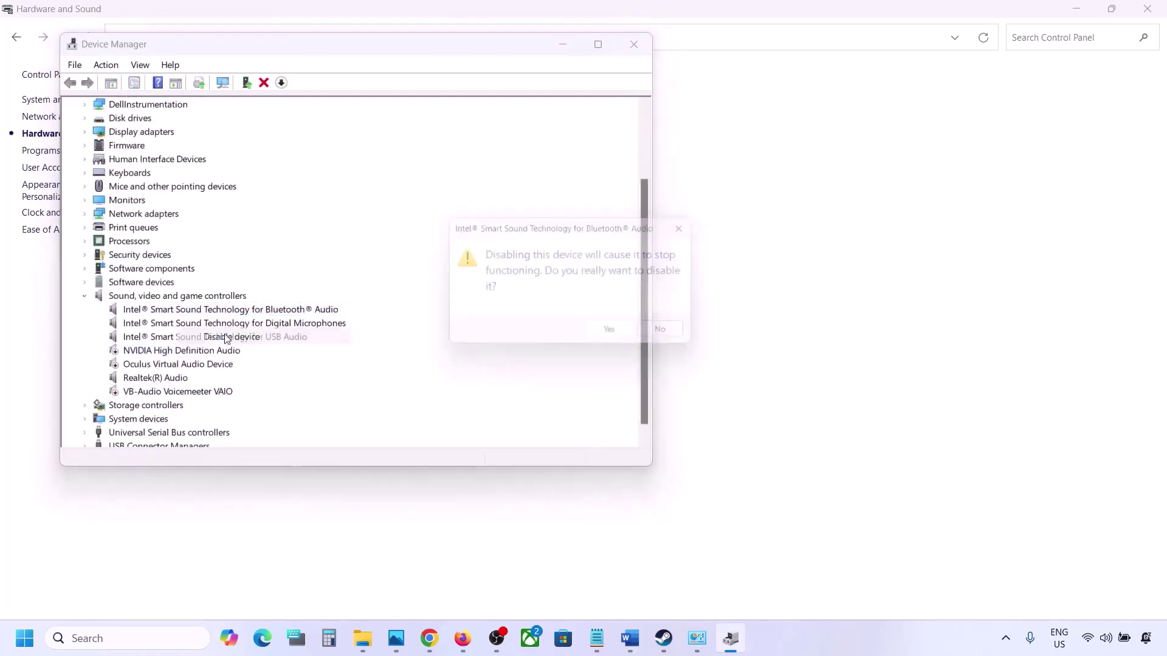
click(609, 330)
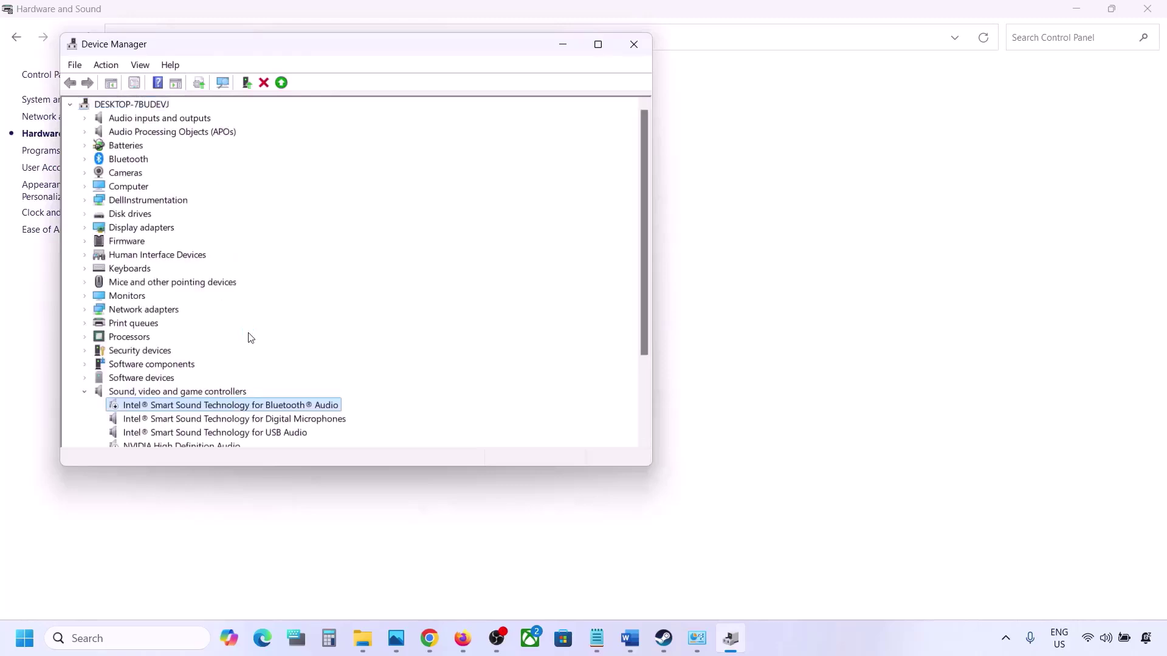
Step: Disable Intel Smart Sound Technology for Digital Microphones and decline restarting the computer
right_click(196, 337)
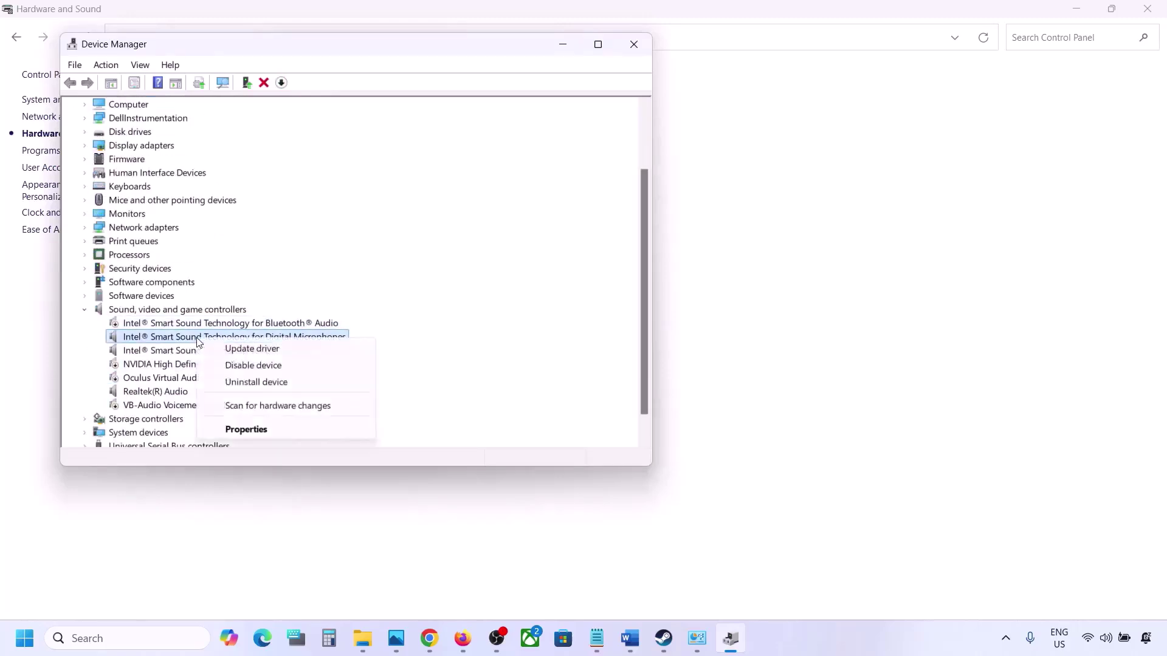
click(248, 363)
click(615, 335)
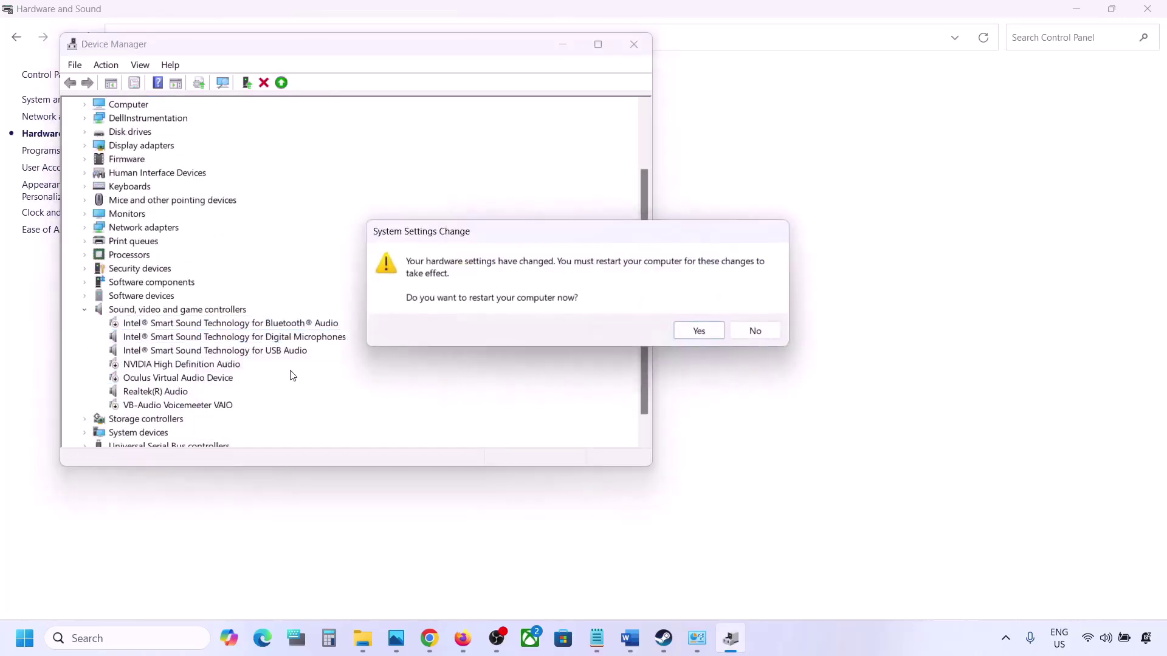
click(754, 332)
scroll(257, 383, down, 2)
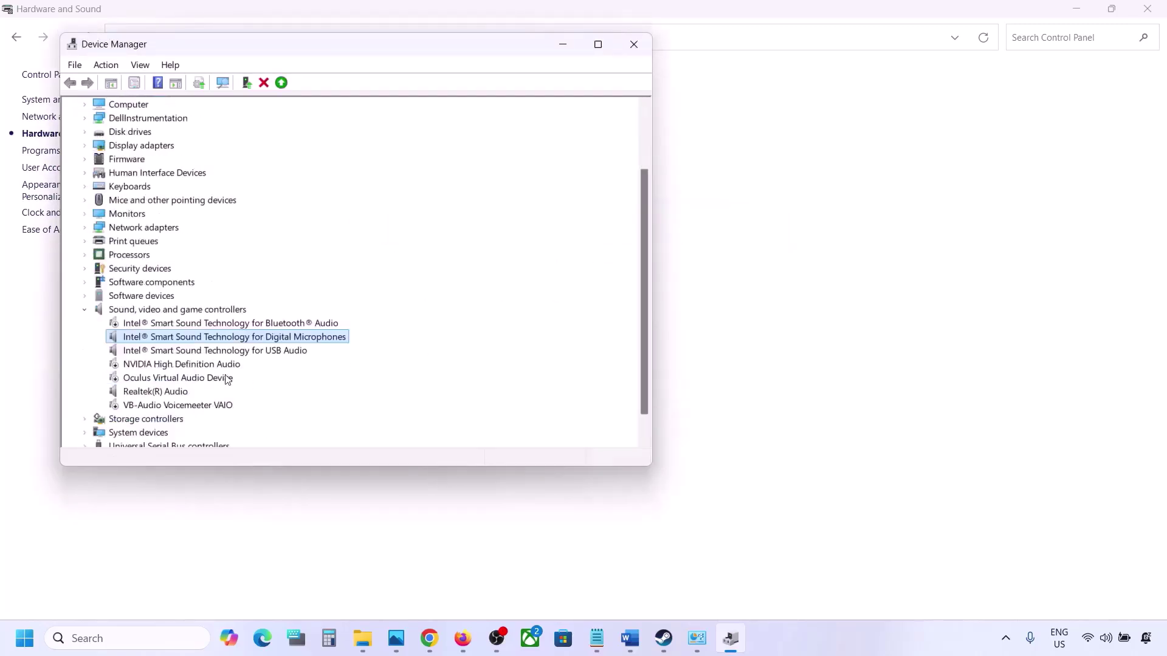
Step: Disable the Intel Smart Sound Technology for USB Audio device and confirm
right_click(170, 354)
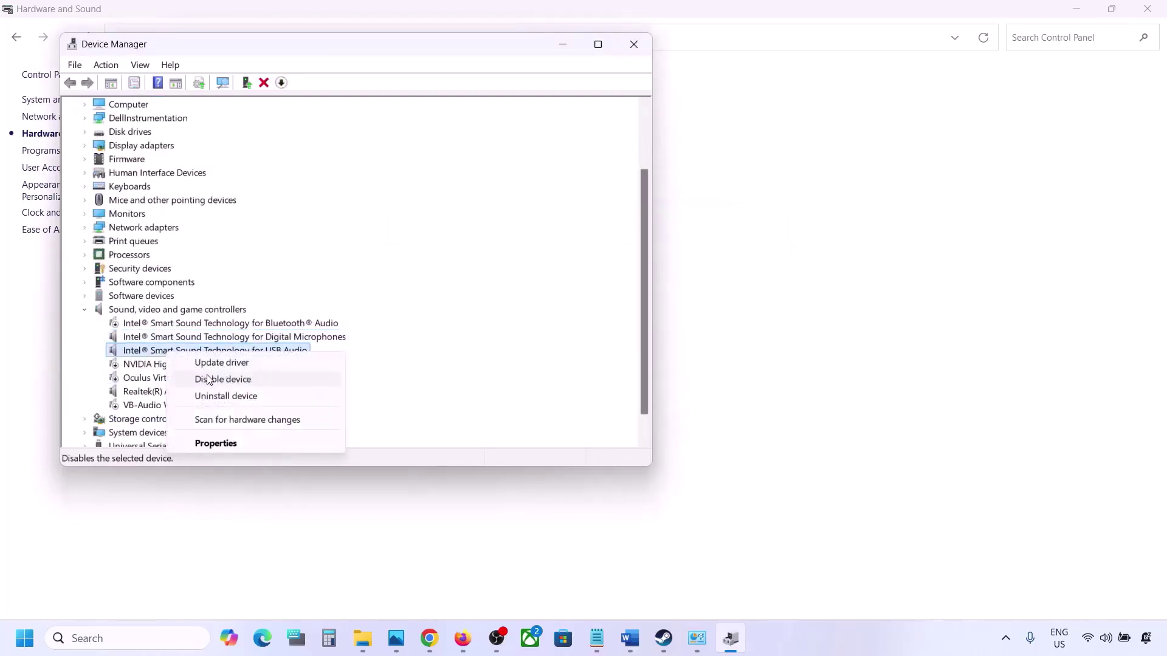
click(209, 380)
click(618, 337)
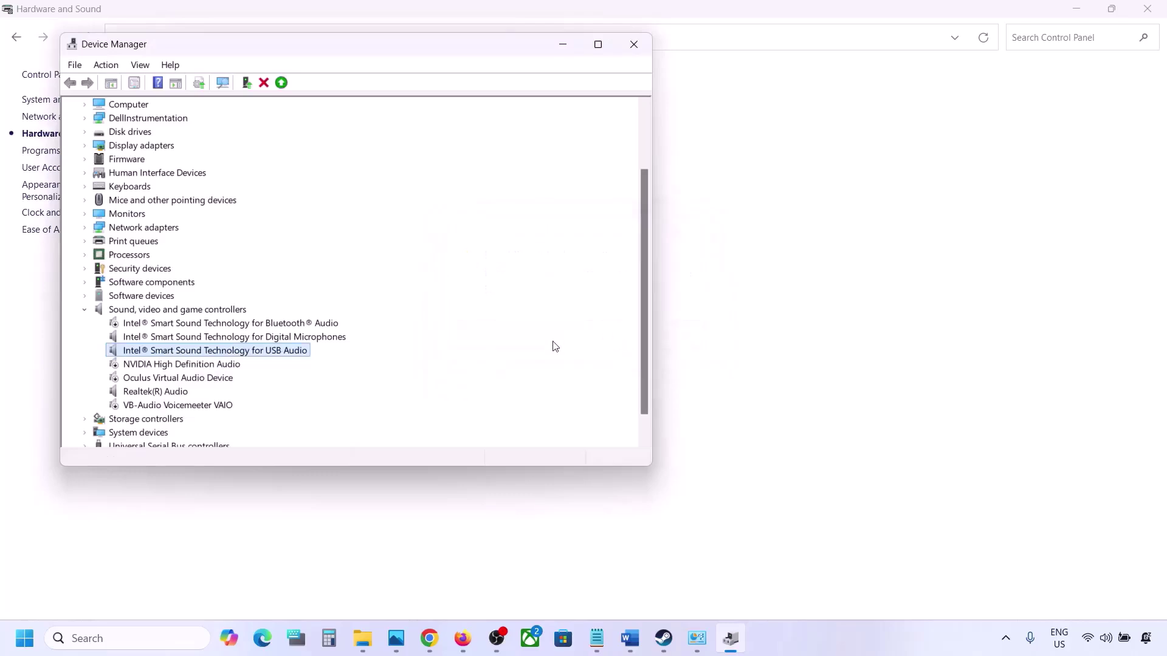
scroll(318, 383, down, 3)
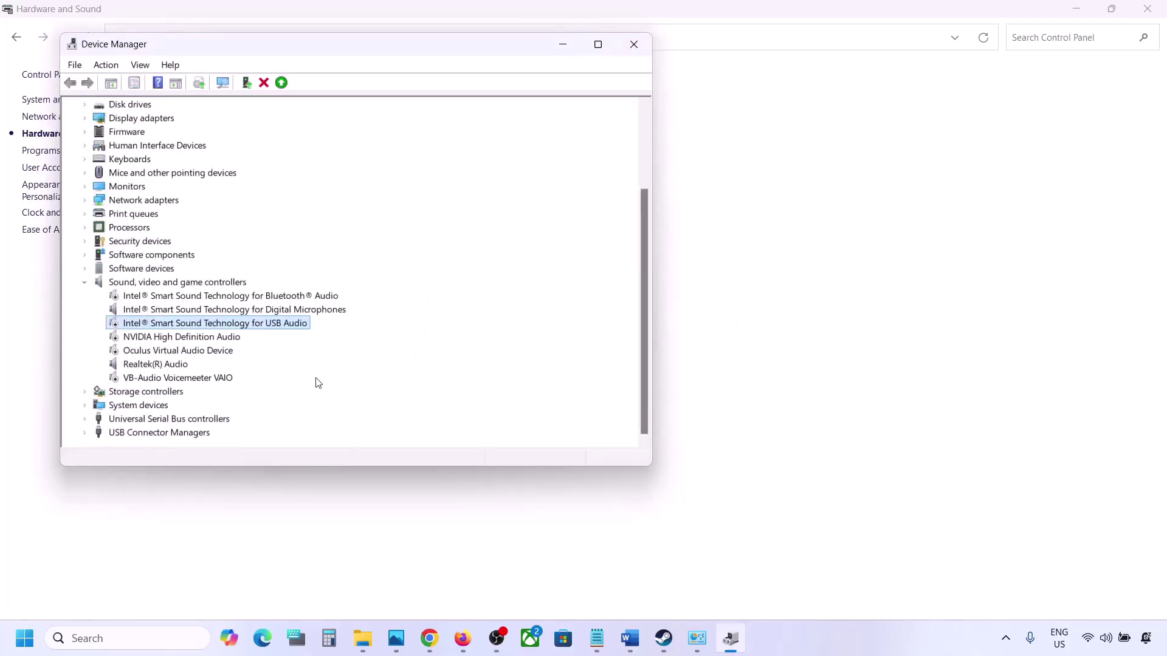
Step: Check the available options of the Realtek(R) Audio device without changing them and close Device Manager
click(135, 363)
right_click(155, 364)
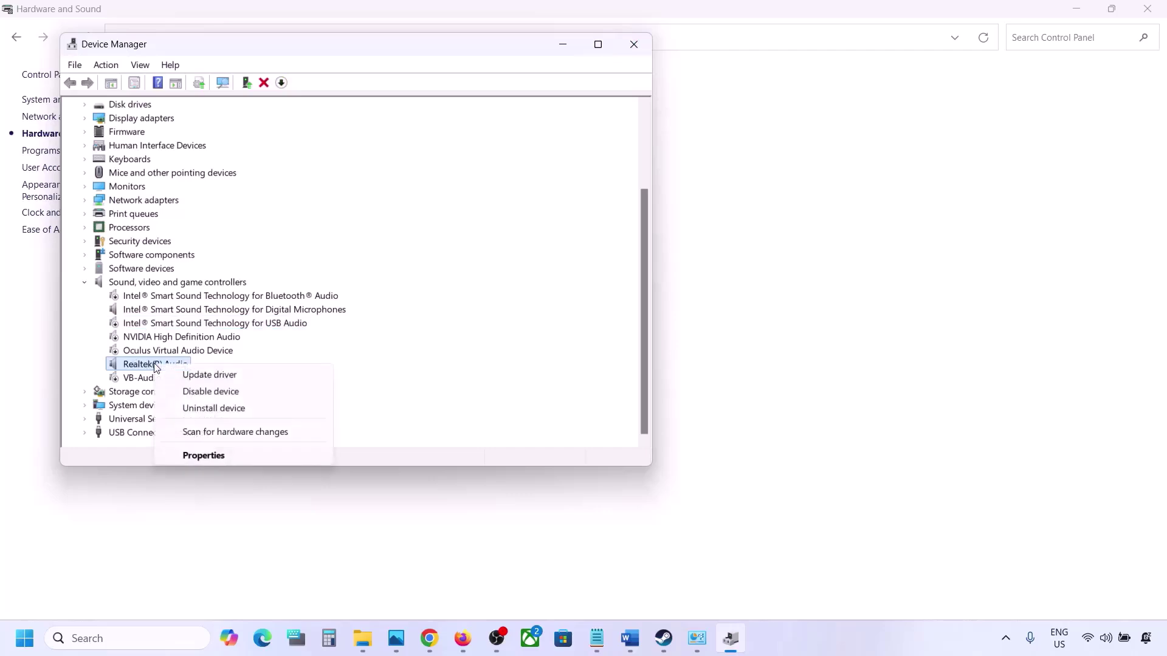
click(237, 354)
click(633, 45)
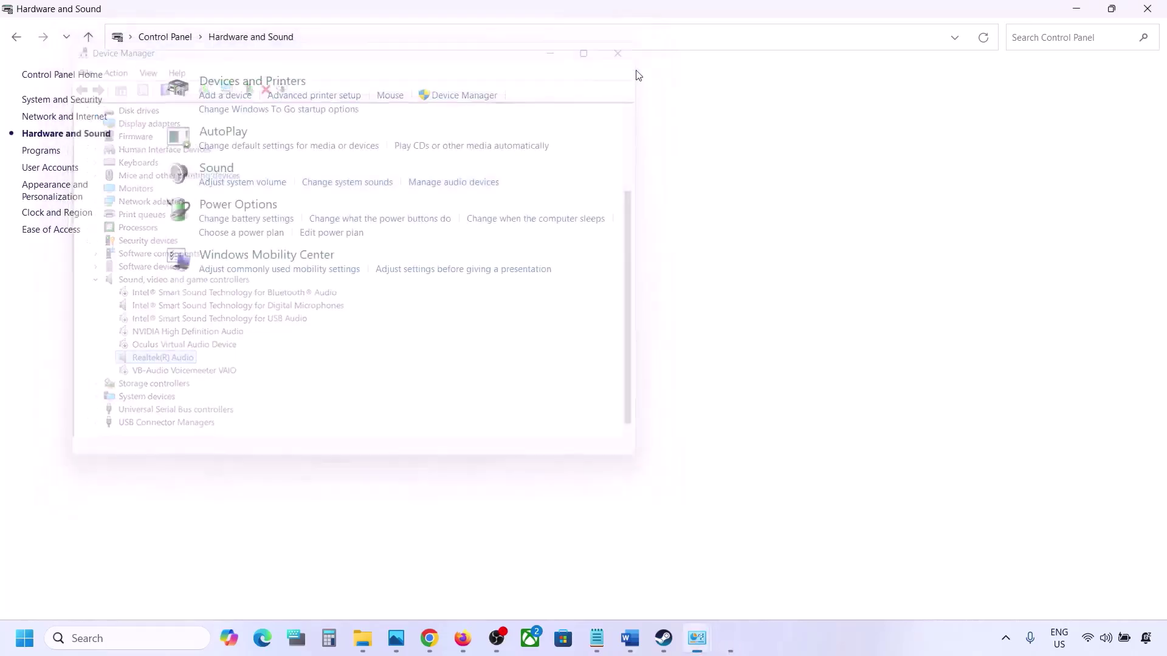
Step: Switch to the Word document and copy the shell:::{A8A91A66-3A7D-4424-8D24-04E180695C7A} command under Step 8
click(629, 638)
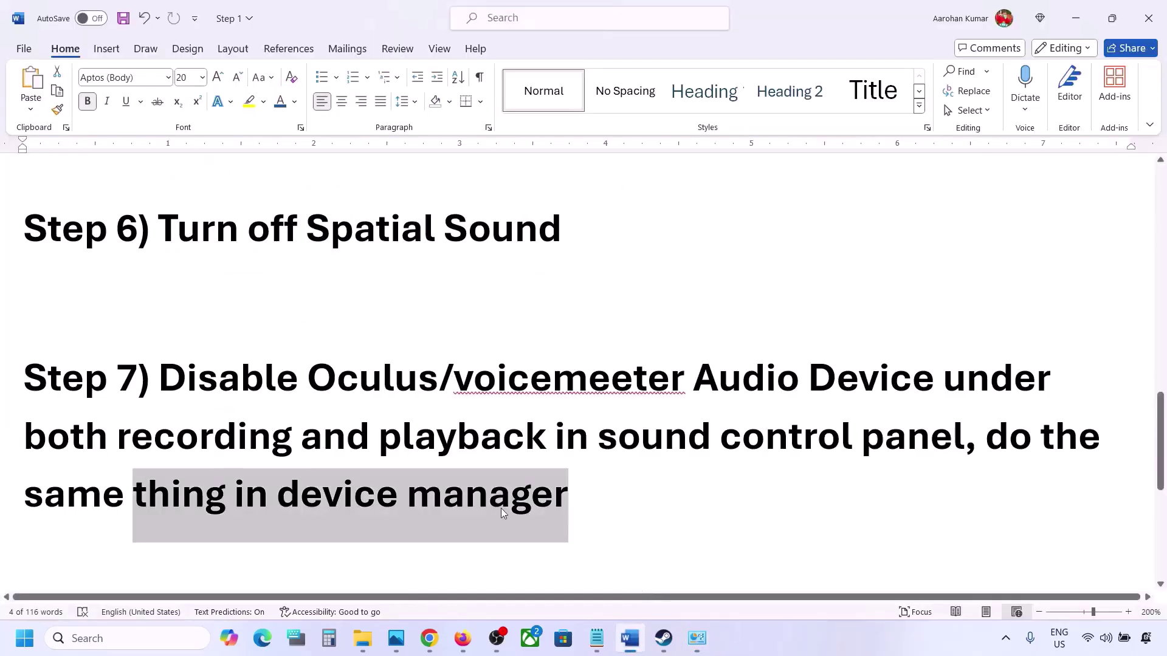
scroll(502, 514, down, 5)
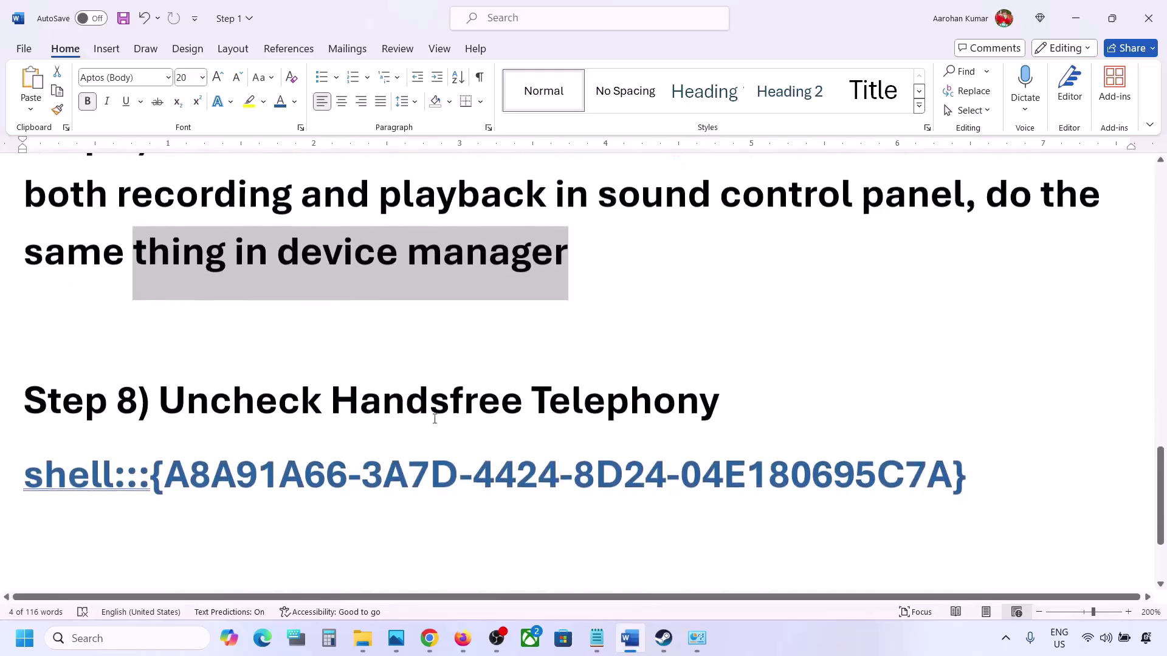
drag(163, 406, 719, 401)
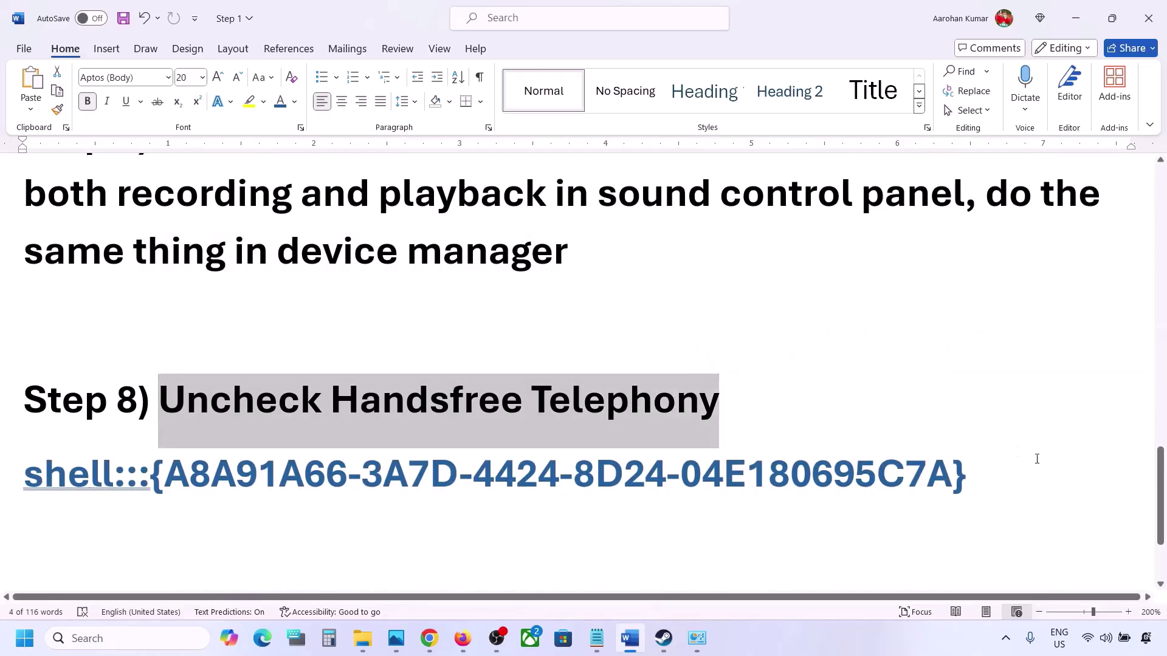
drag(999, 474, 54, 471)
right_click(53, 471)
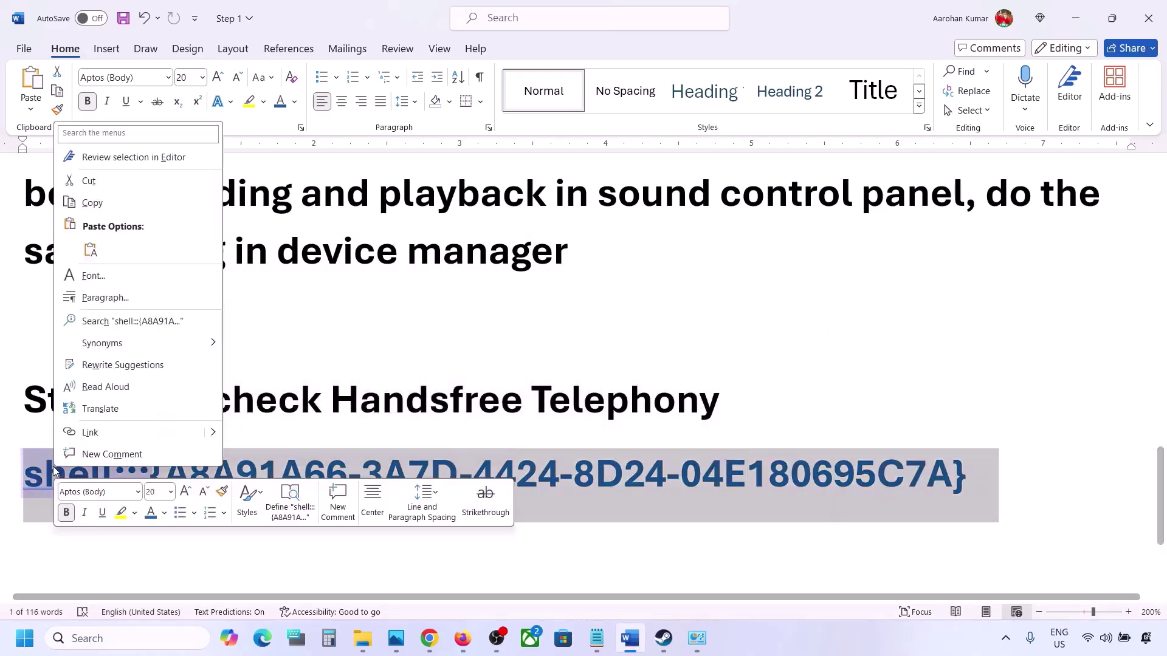
click(92, 202)
Step: Open the Run dialog and run the copied shell:::{A8A91A66-3A7D-4424-8D24-04E180695C7A} command to open Devices and Printers
click(122, 638)
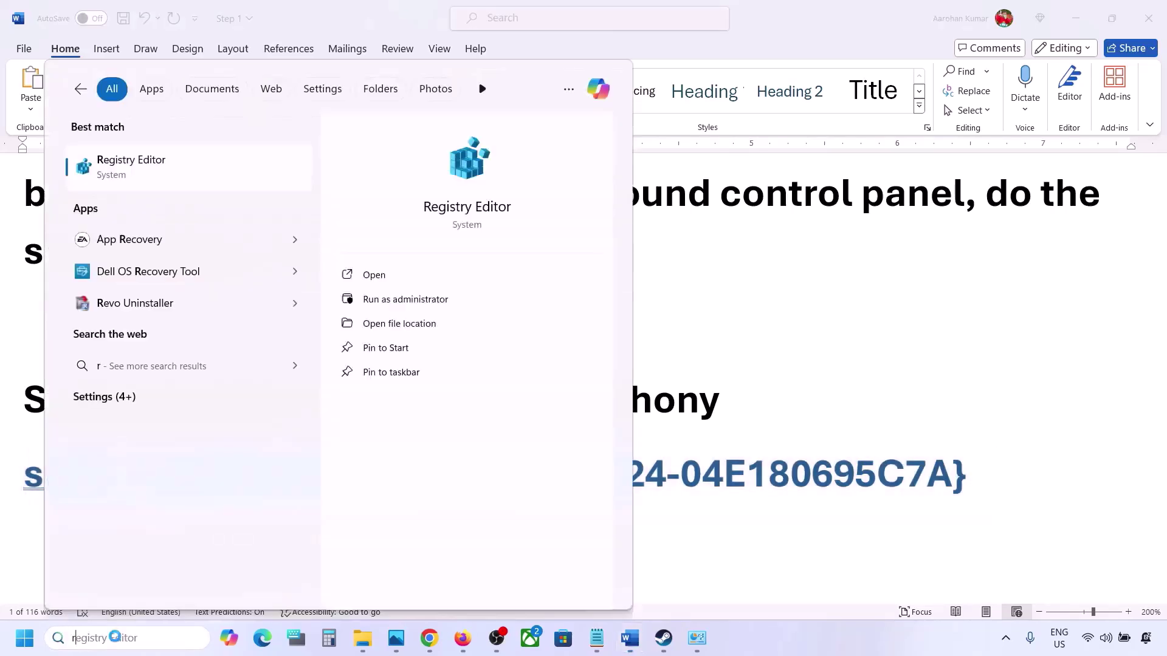
text(run)
click(162, 181)
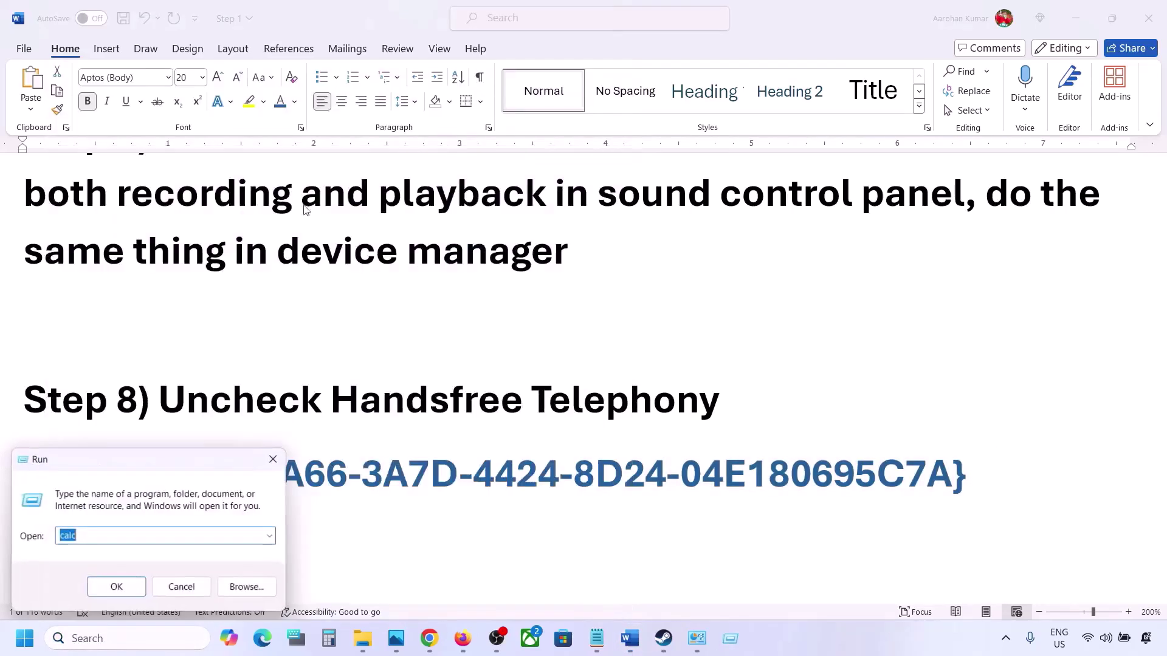
text(v)
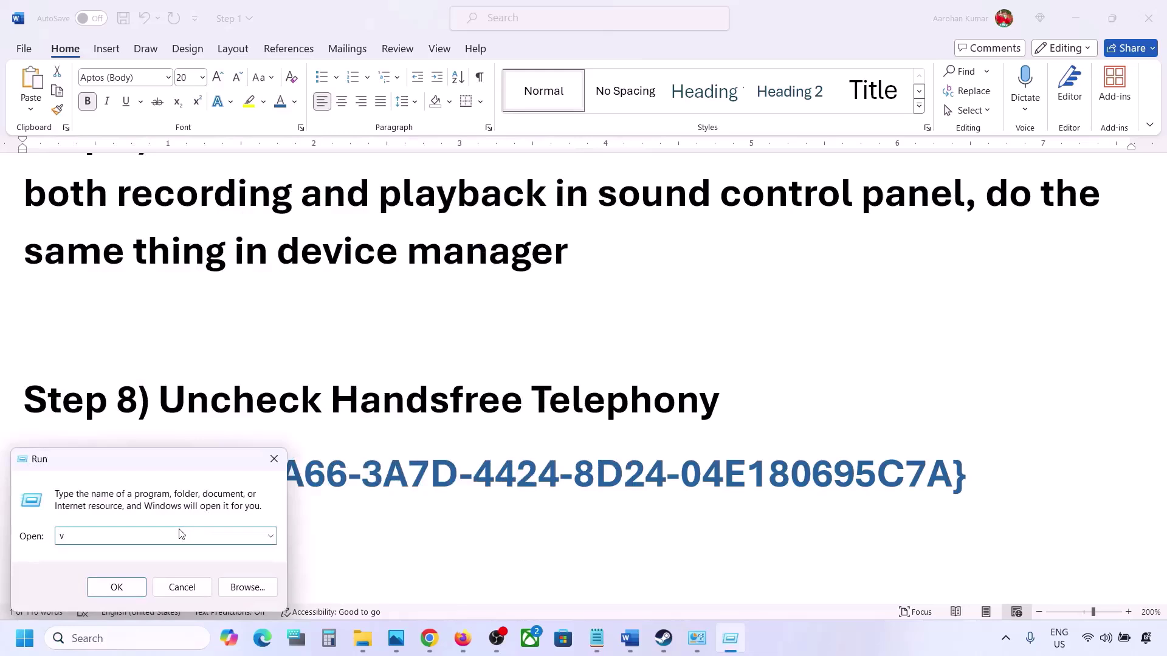
key(ctrl+v)
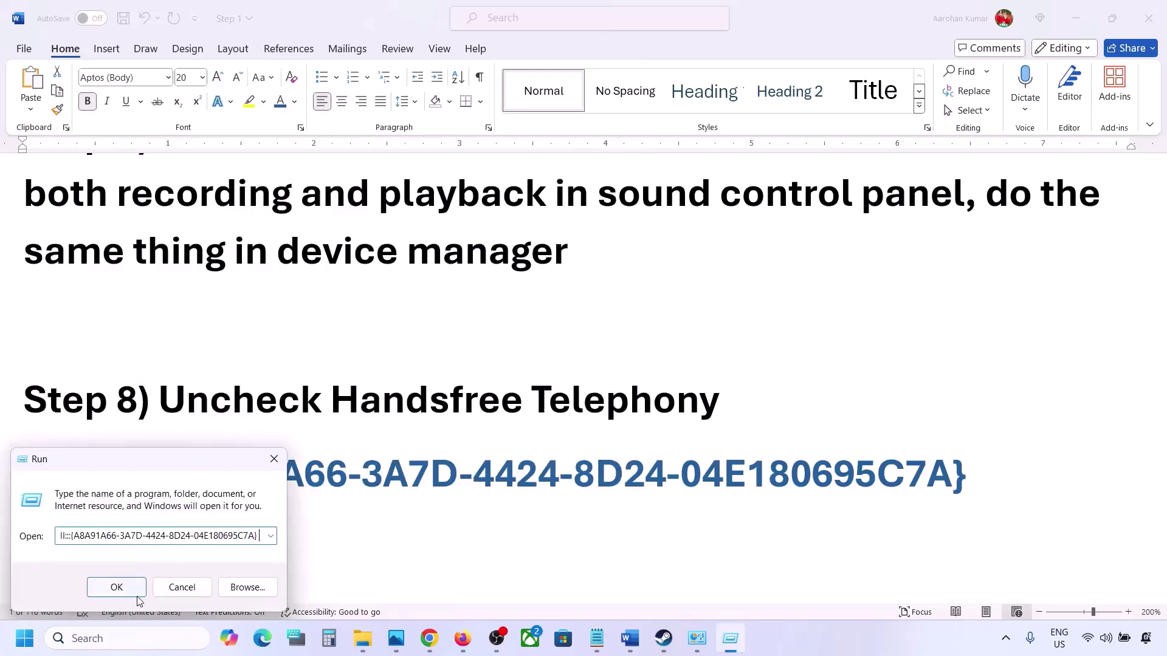
click(117, 587)
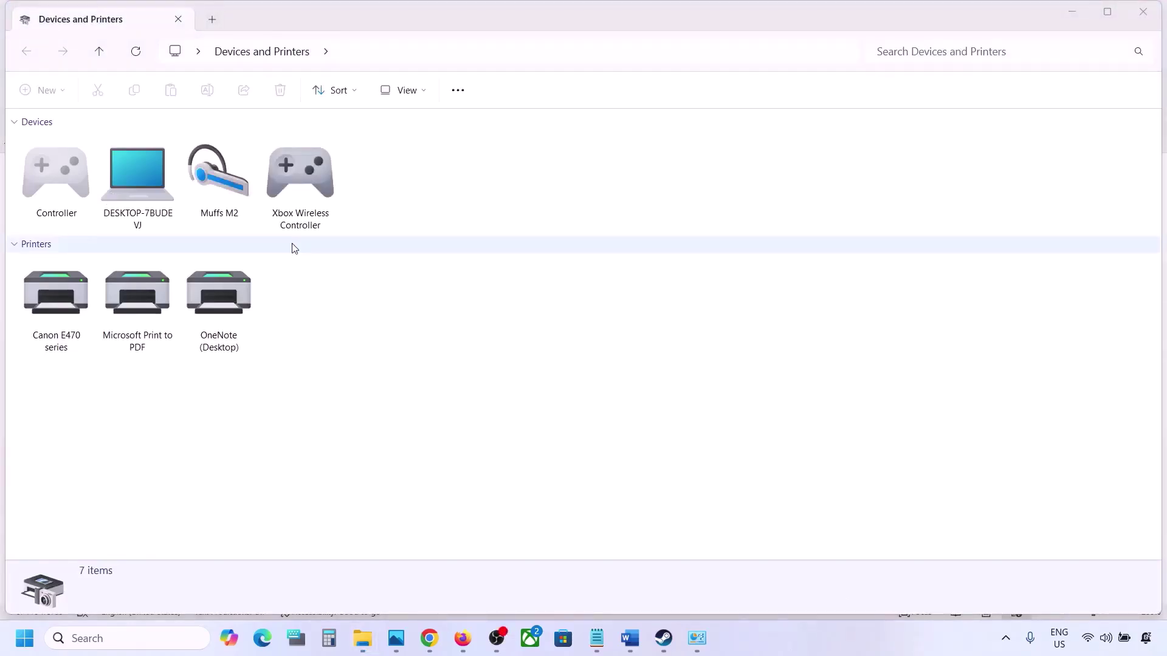
Step: Disable the Handsfree Telephony Bluetooth service in the Muffs M2 headset's properties, then apply and confirm
right_click(226, 177)
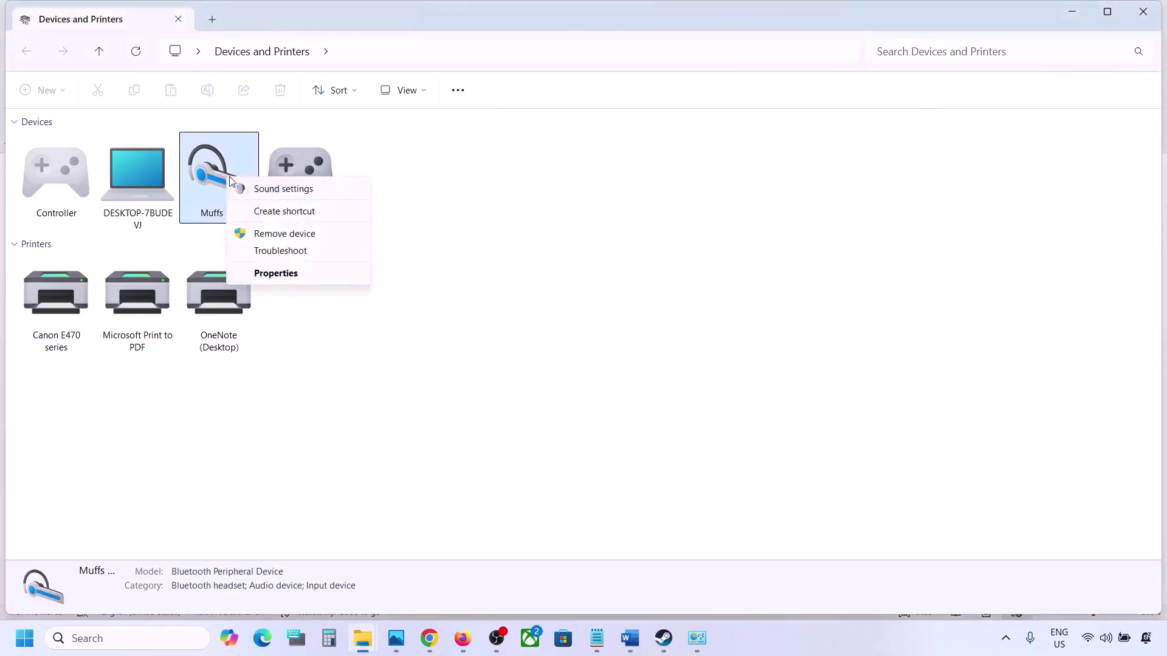
click(270, 274)
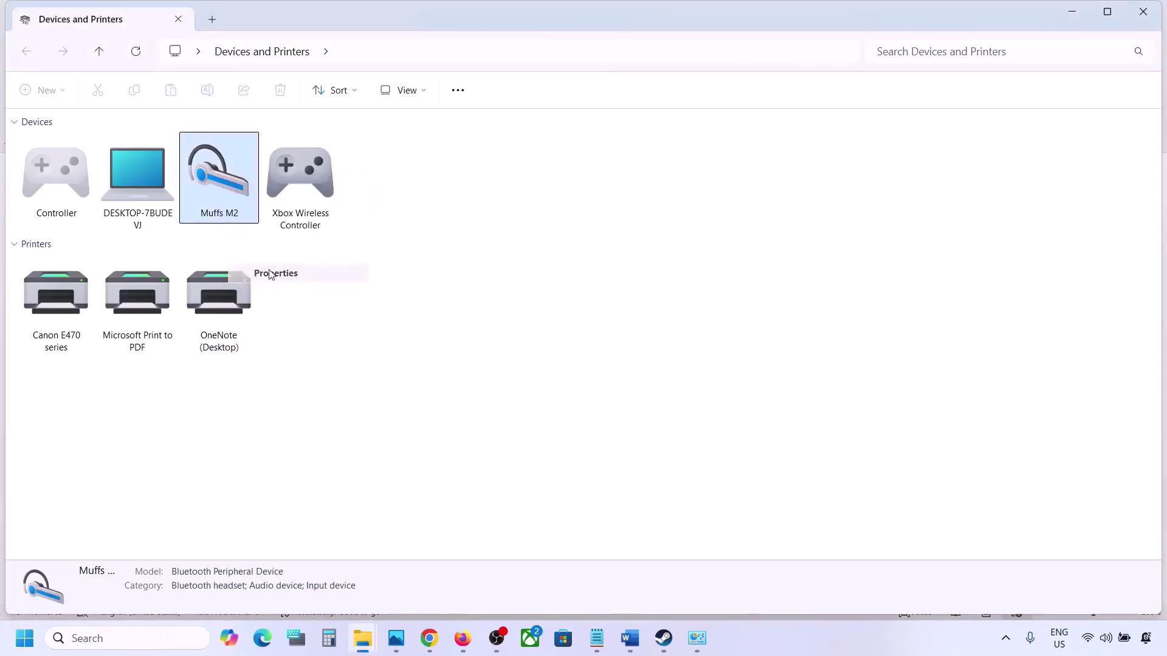
drag(416, 188, 545, 163)
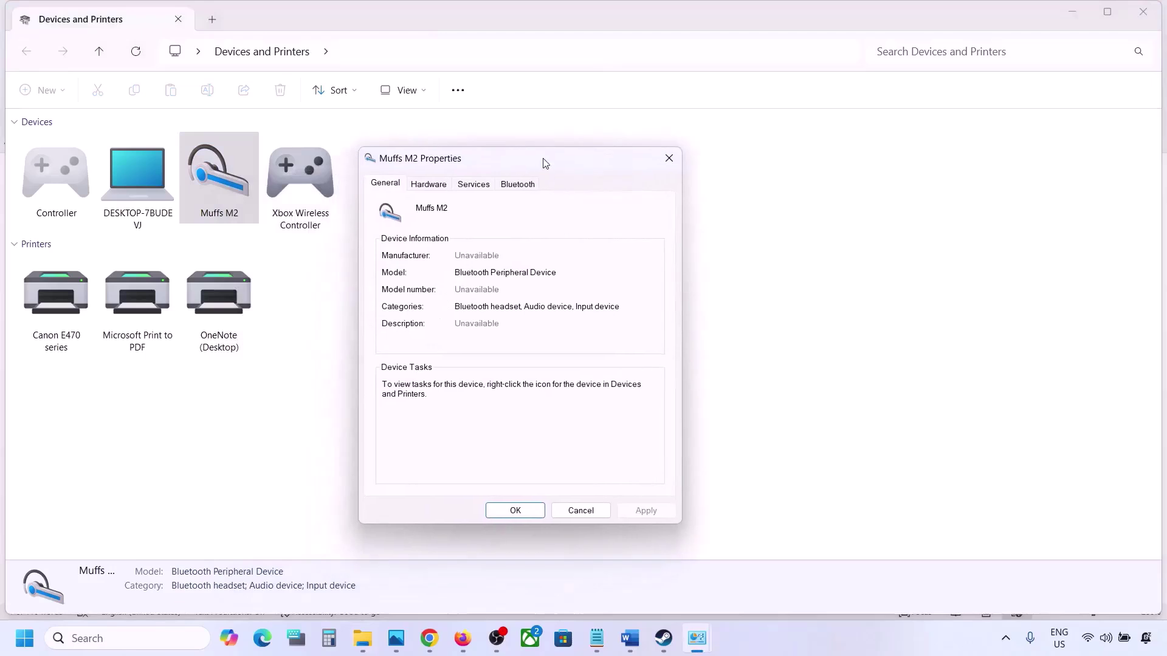
click(521, 186)
click(484, 189)
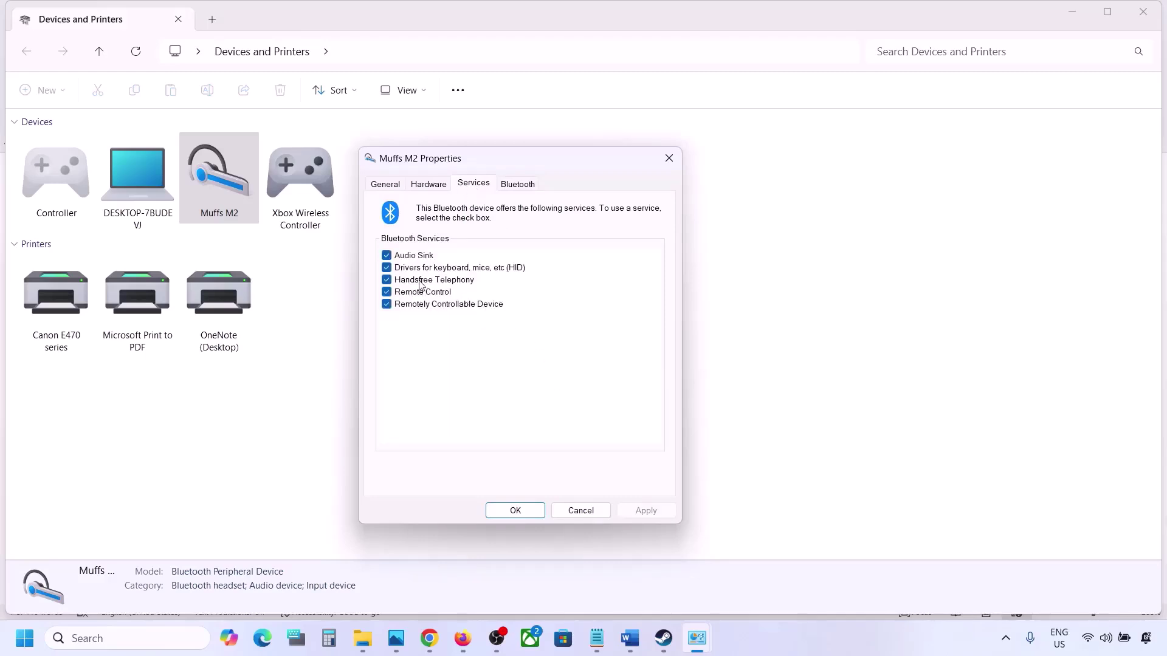
click(387, 281)
click(639, 509)
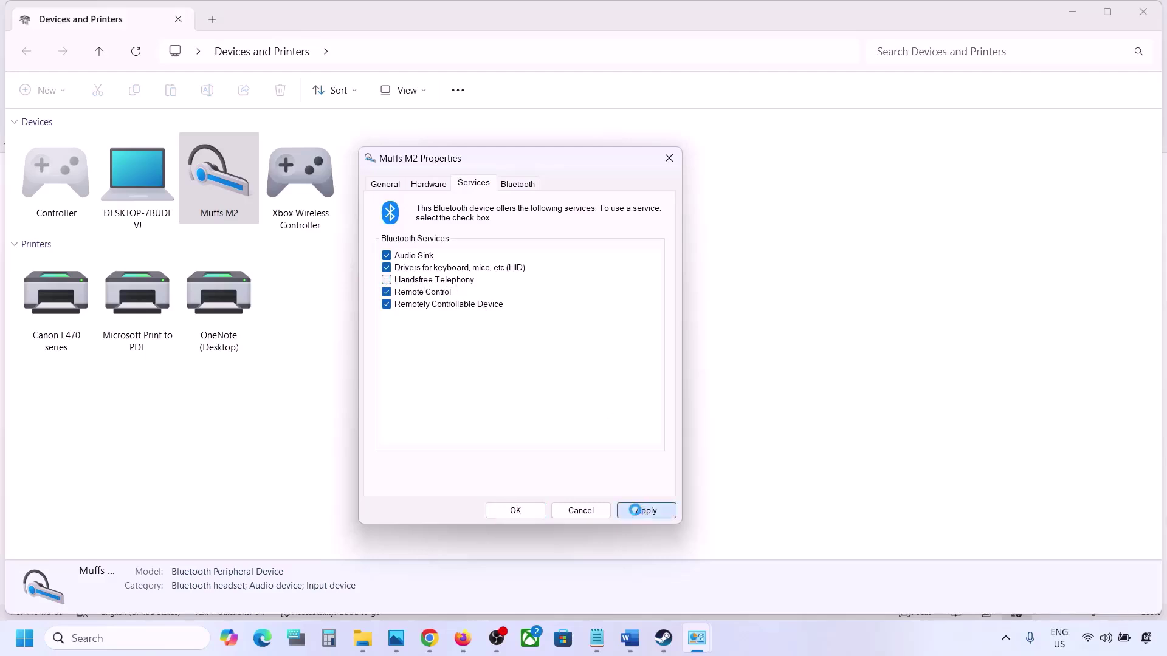
click(535, 512)
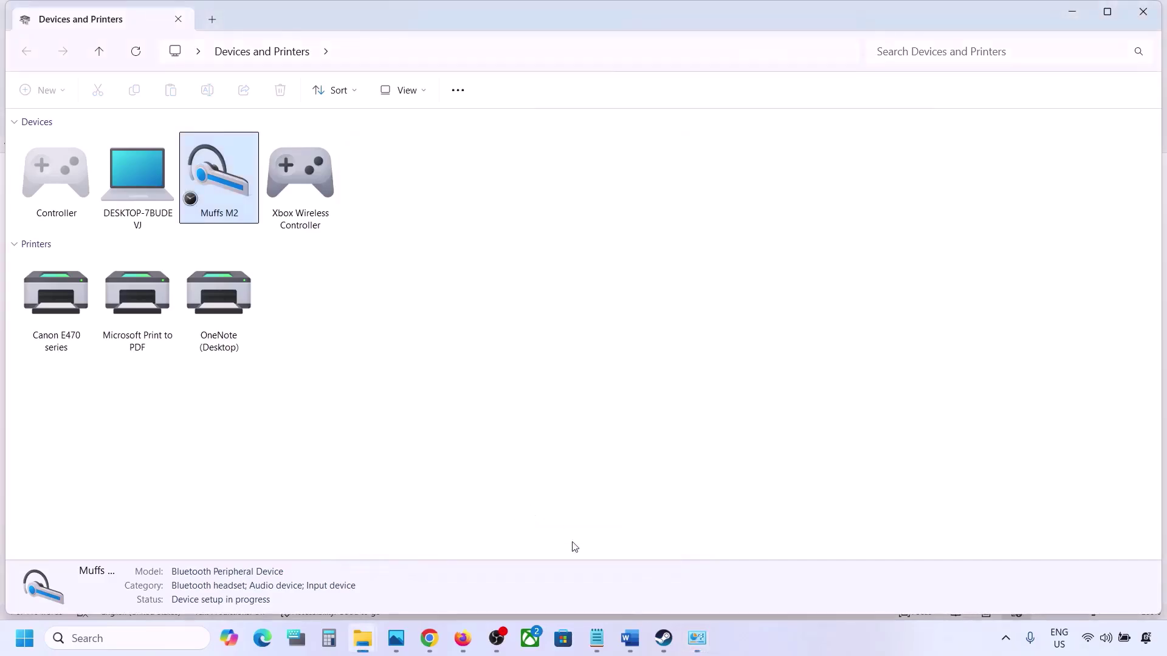
Step: Switch to the Word document and select the "Install Audio Driver" text in the Step 10 heading
click(663, 640)
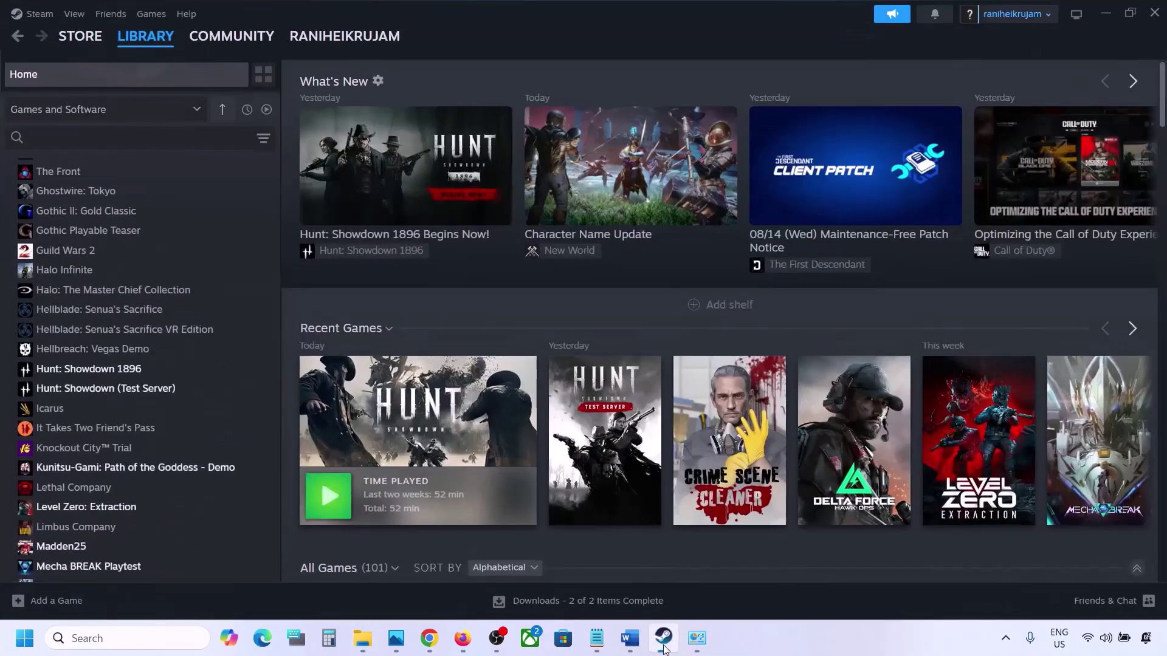
click(631, 641)
scroll(515, 436, down, 2)
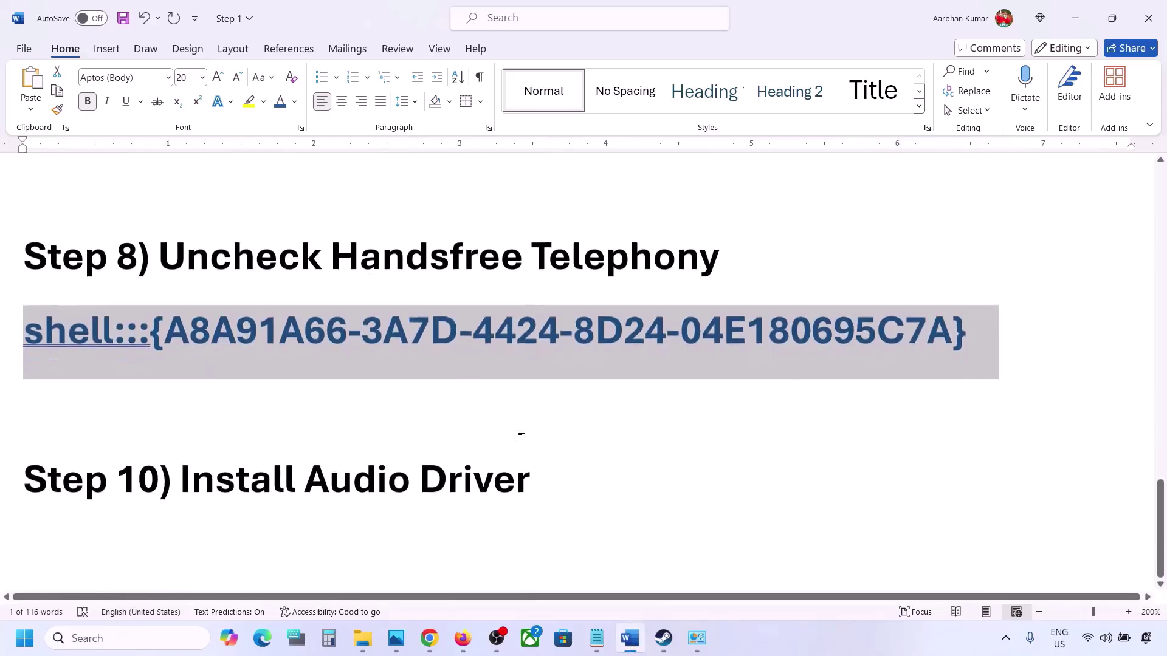
drag(199, 469, 530, 480)
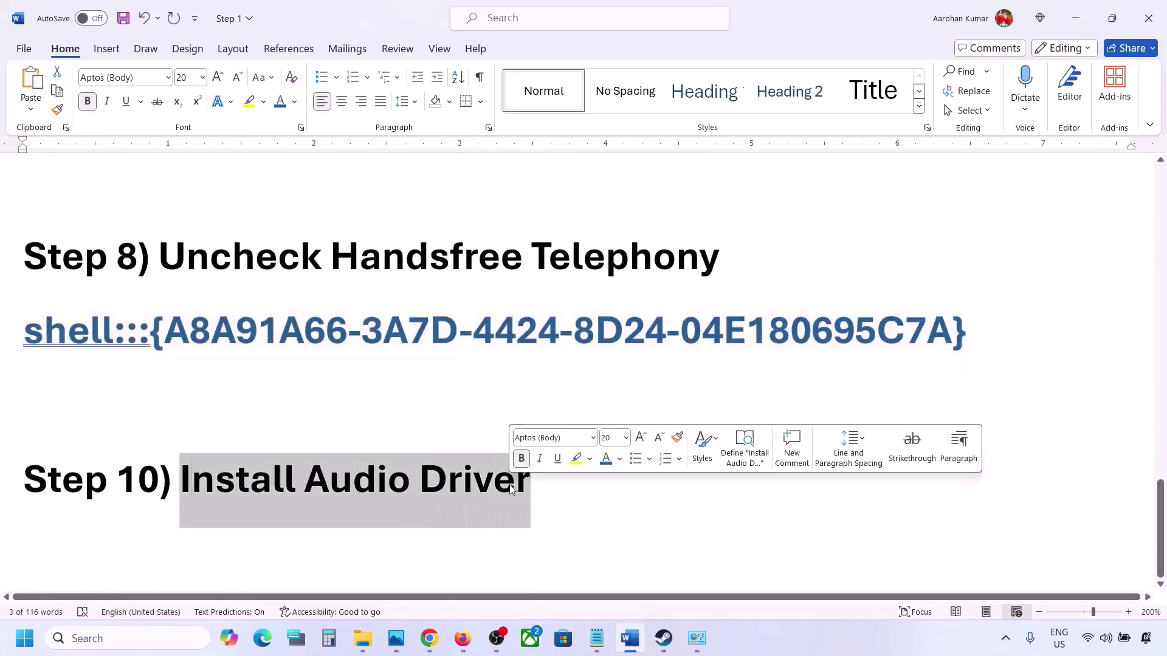
Step: Open Device Manager and start a driver update for the Realtek(R) Audio device
right_click(17, 643)
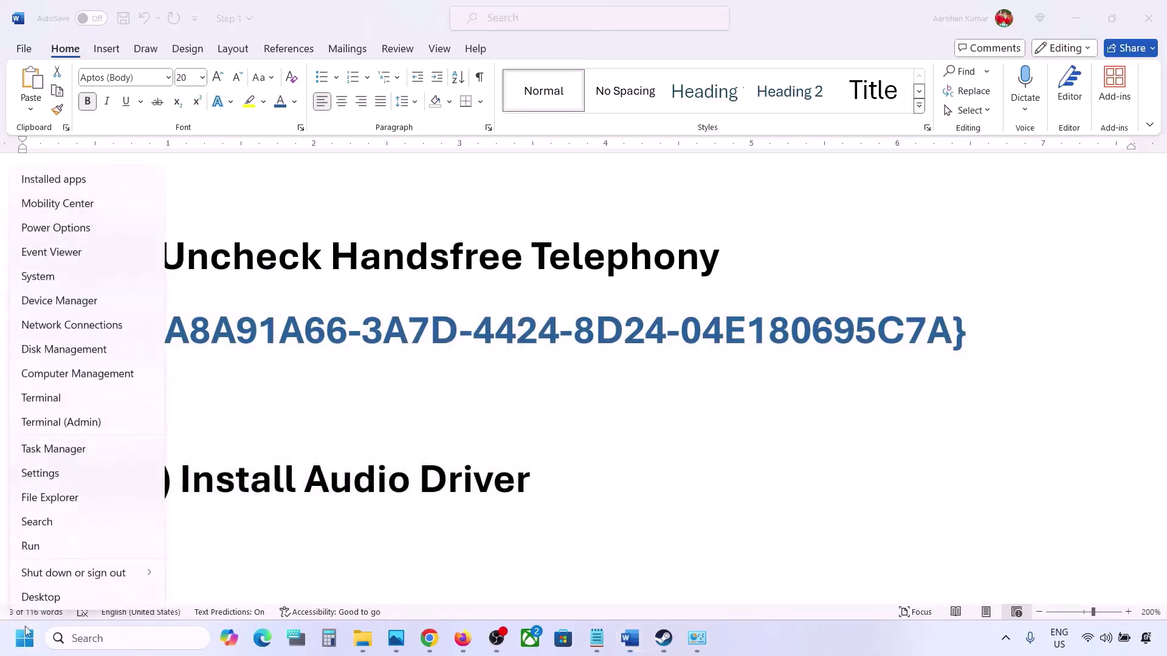
click(58, 301)
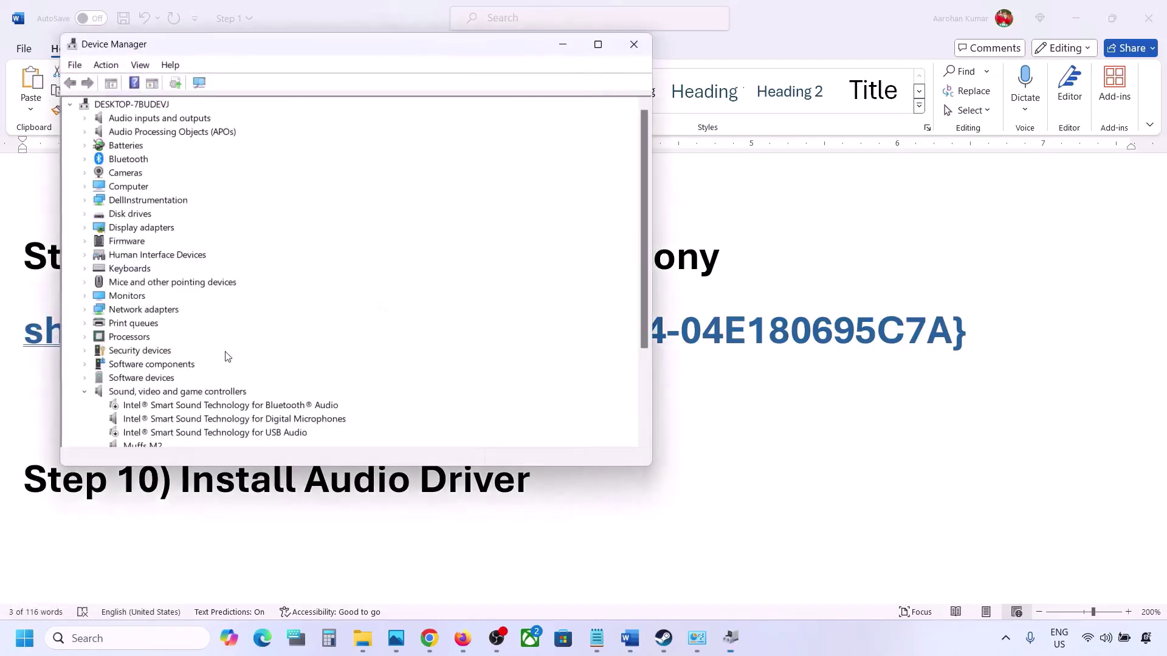
scroll(192, 398, down, 2)
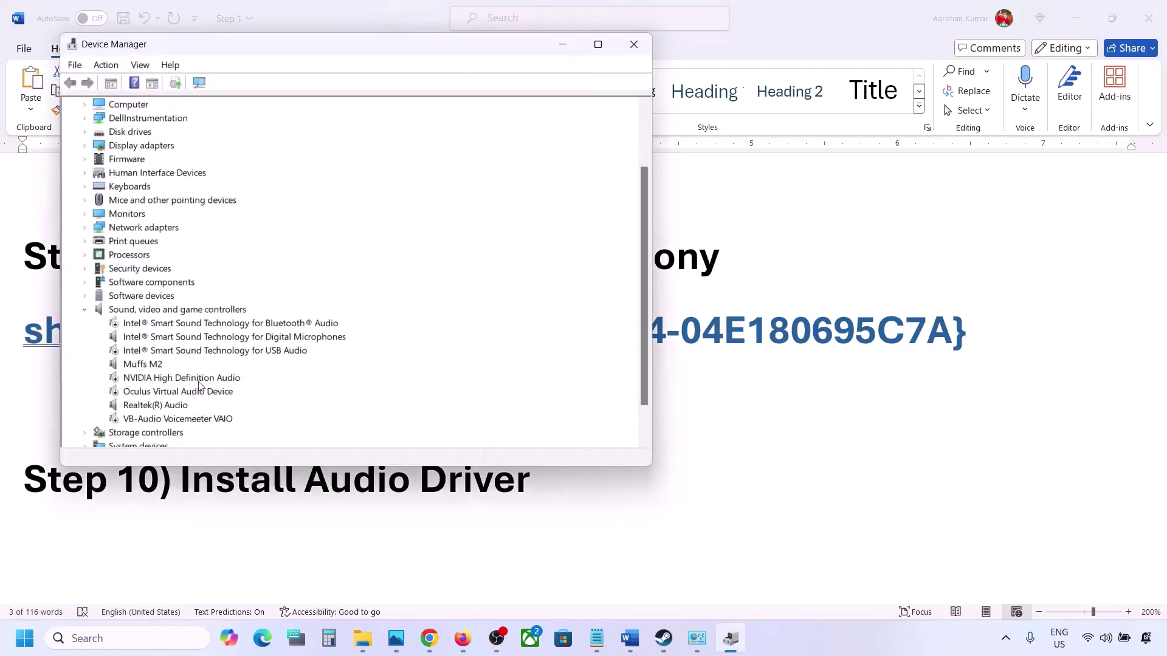
click(139, 409)
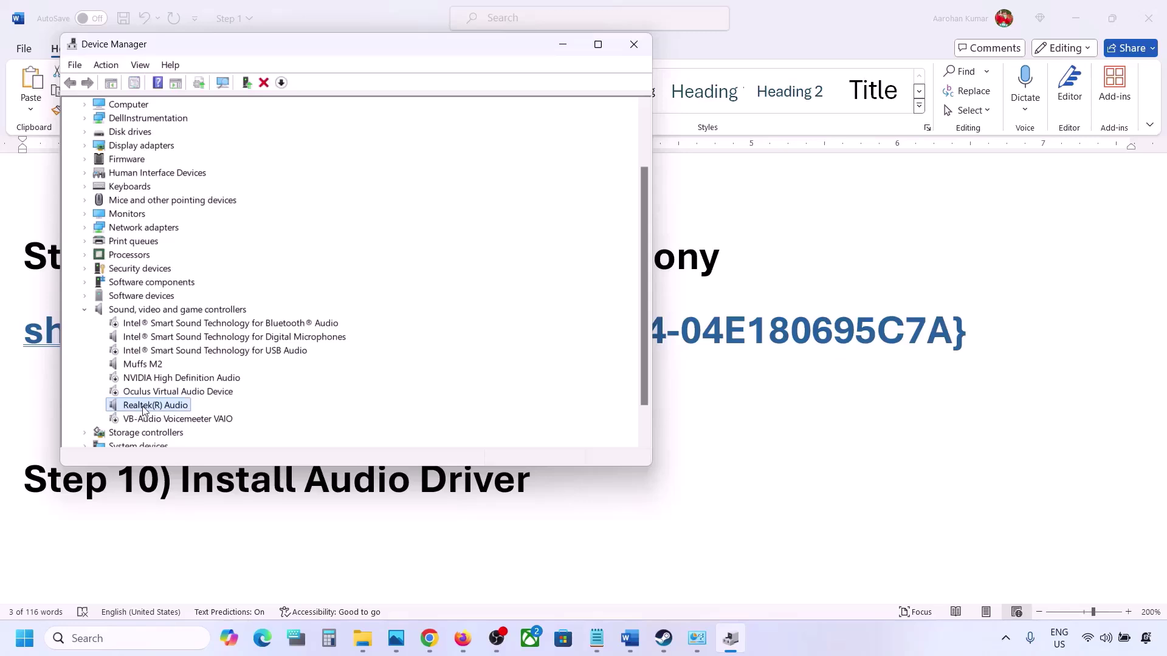
right_click(141, 408)
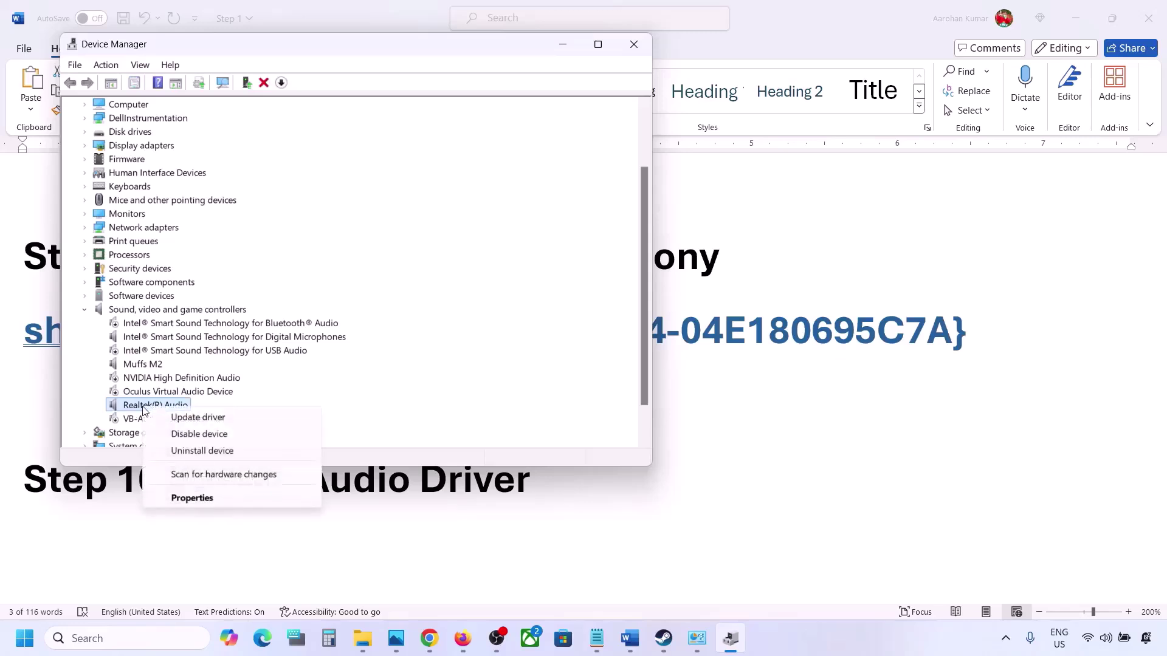
click(223, 420)
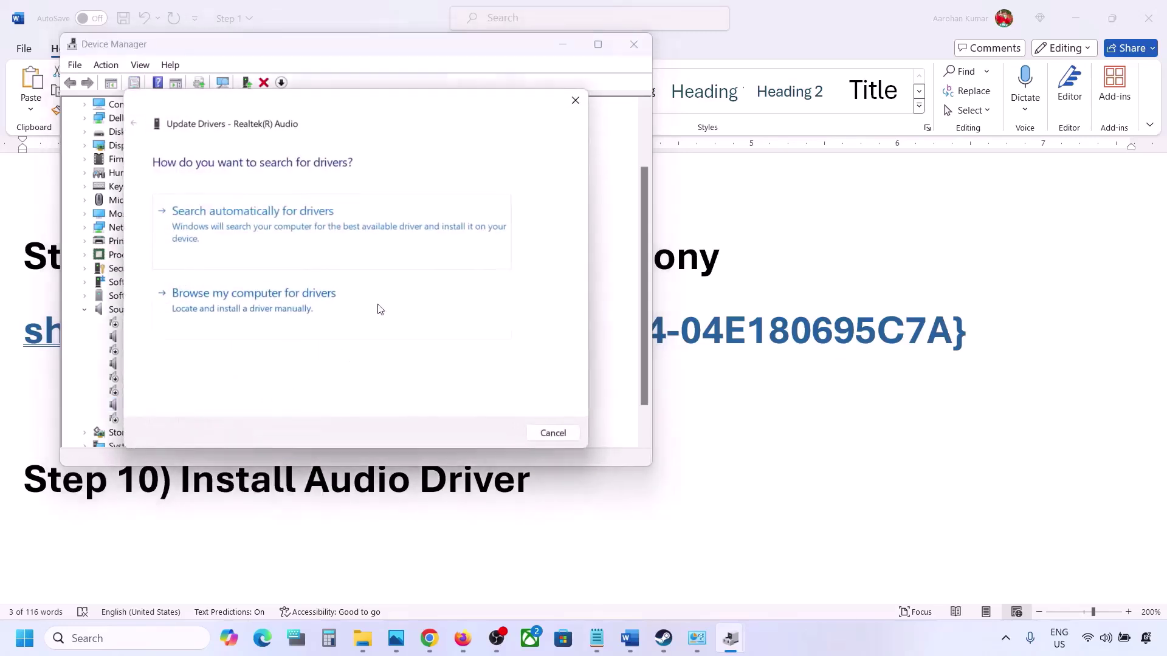
Step: Choose Realtek Audio from the available drivers on the computer, cancel the driver update and close Device Manager
click(276, 310)
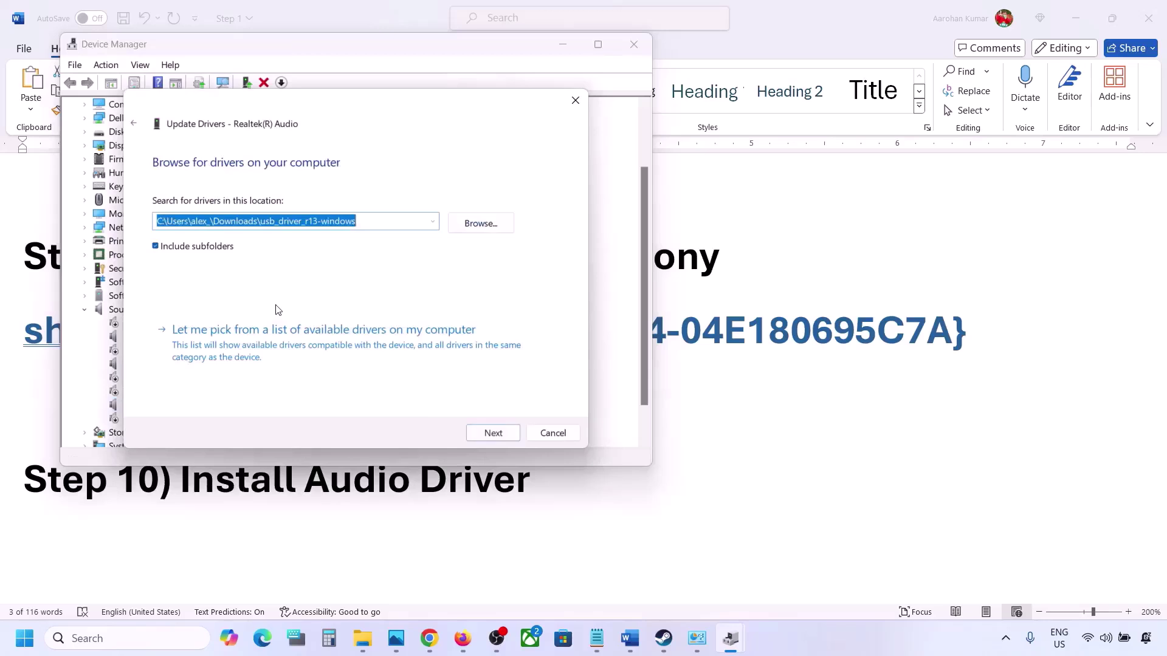
click(238, 346)
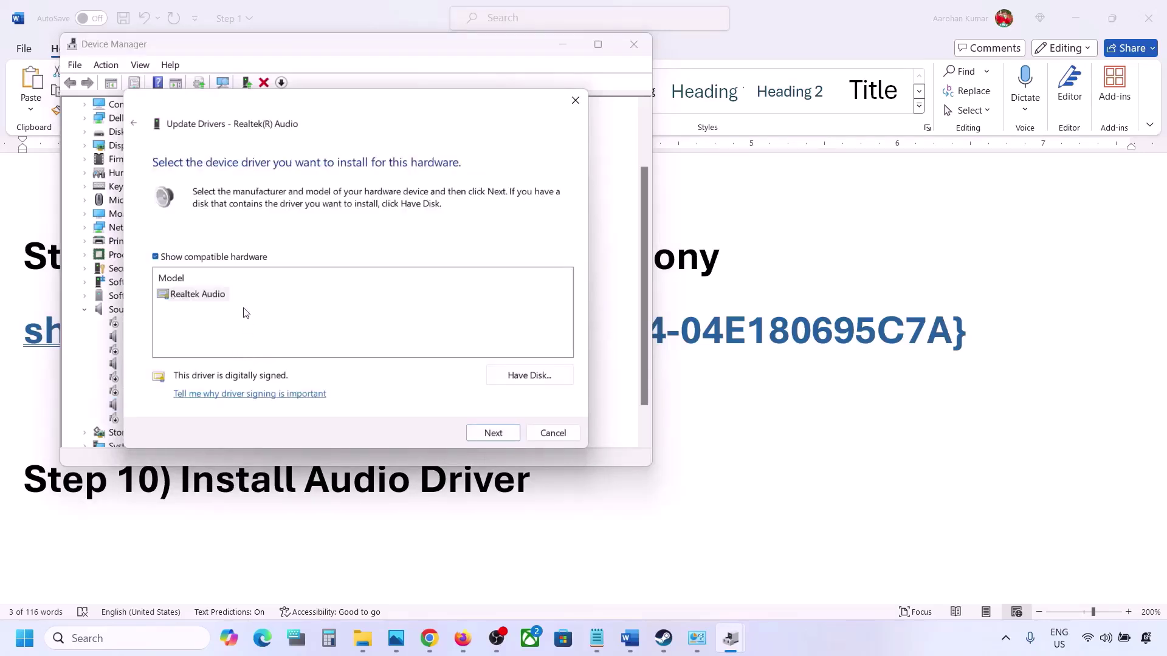
click(188, 295)
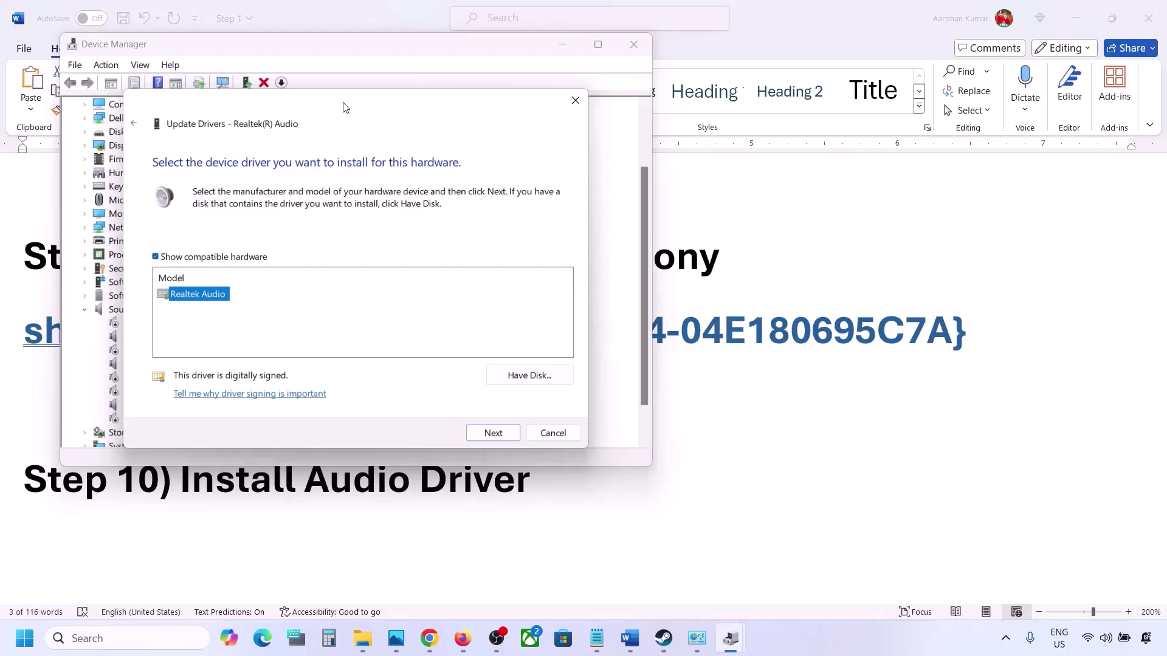
drag(345, 107, 480, 87)
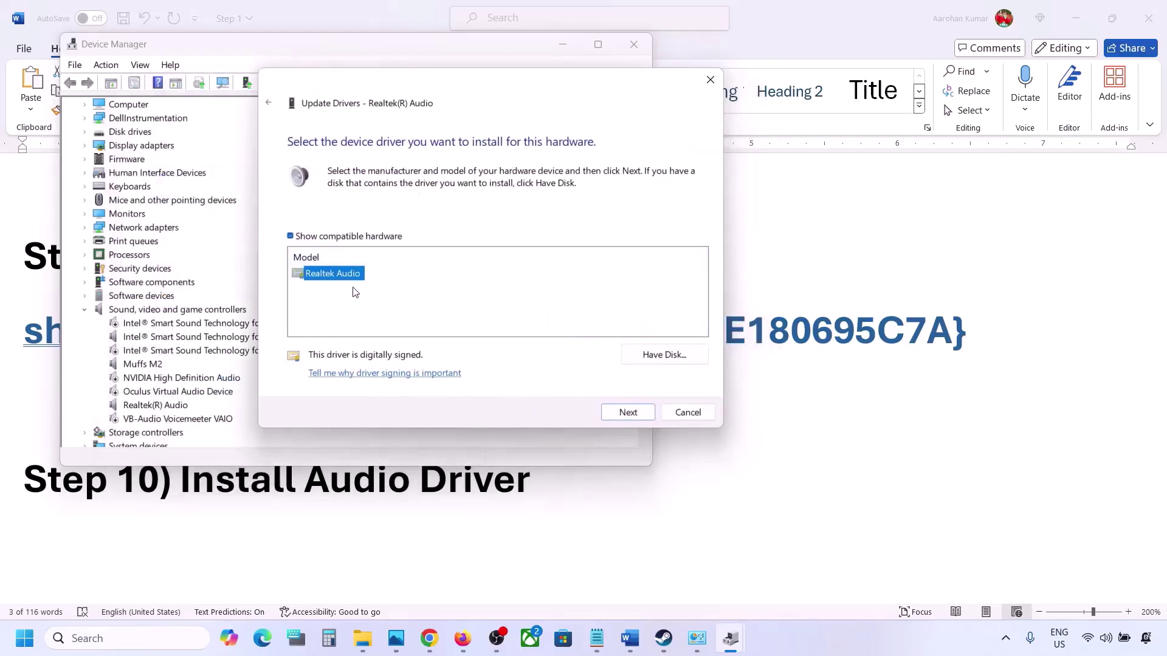
click(681, 414)
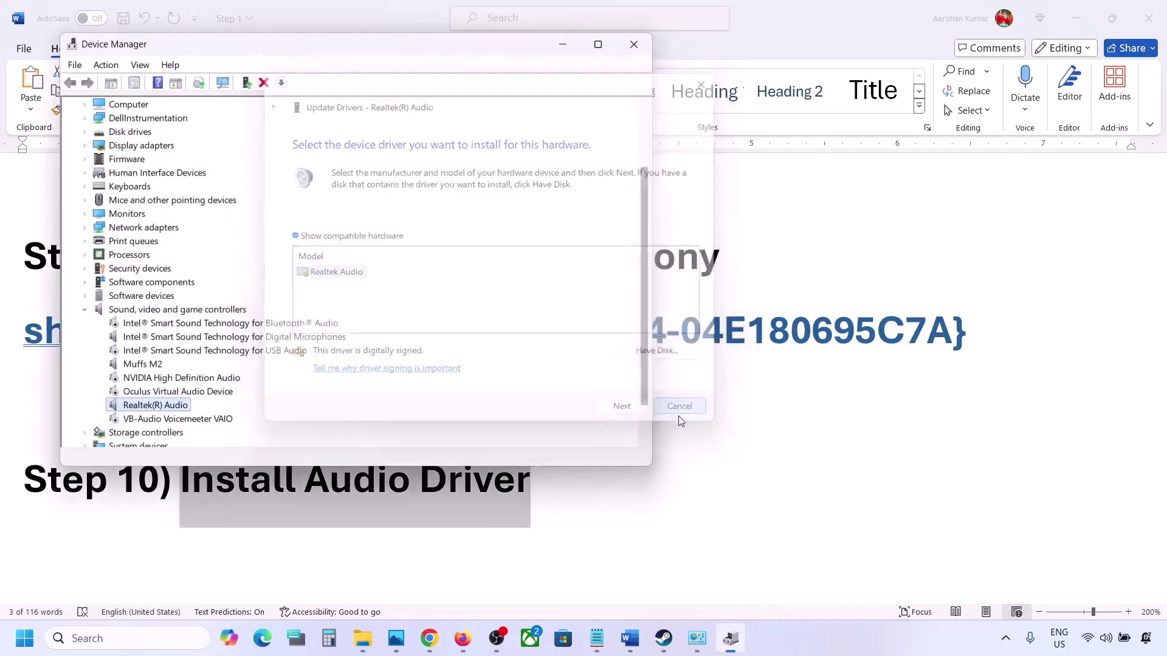
click(634, 43)
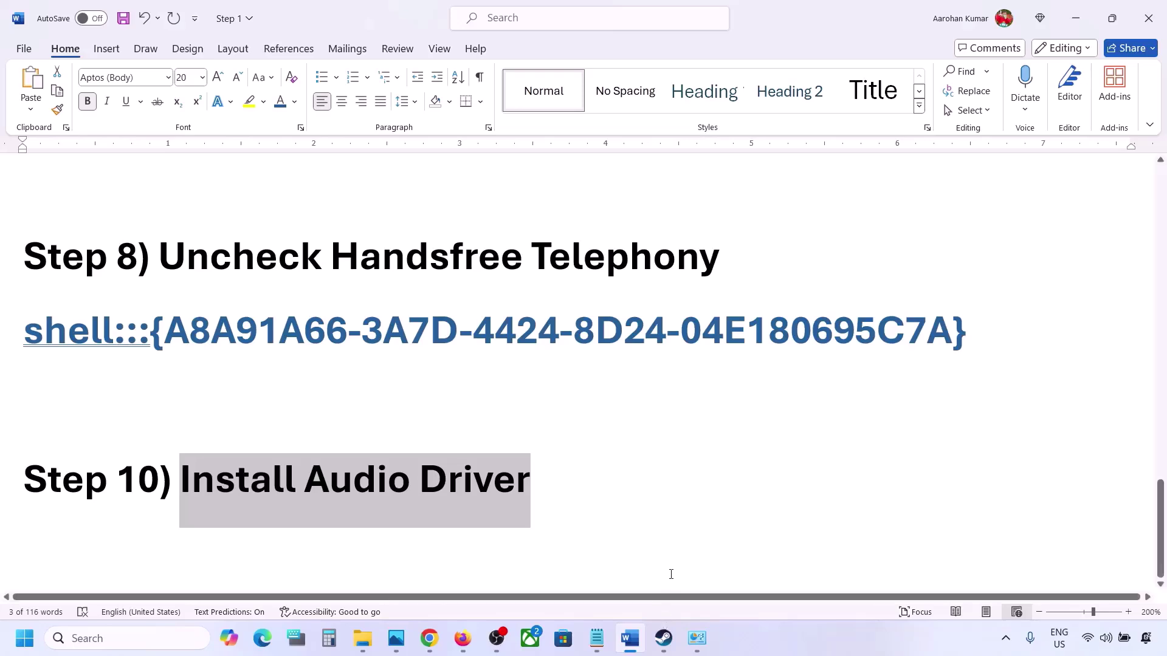
Step: In the Steam library, view the Installed Files properties of Farming Simulator 25 for the file integrity option, and close them
scroll(669, 454, up, 3)
click(788, 652)
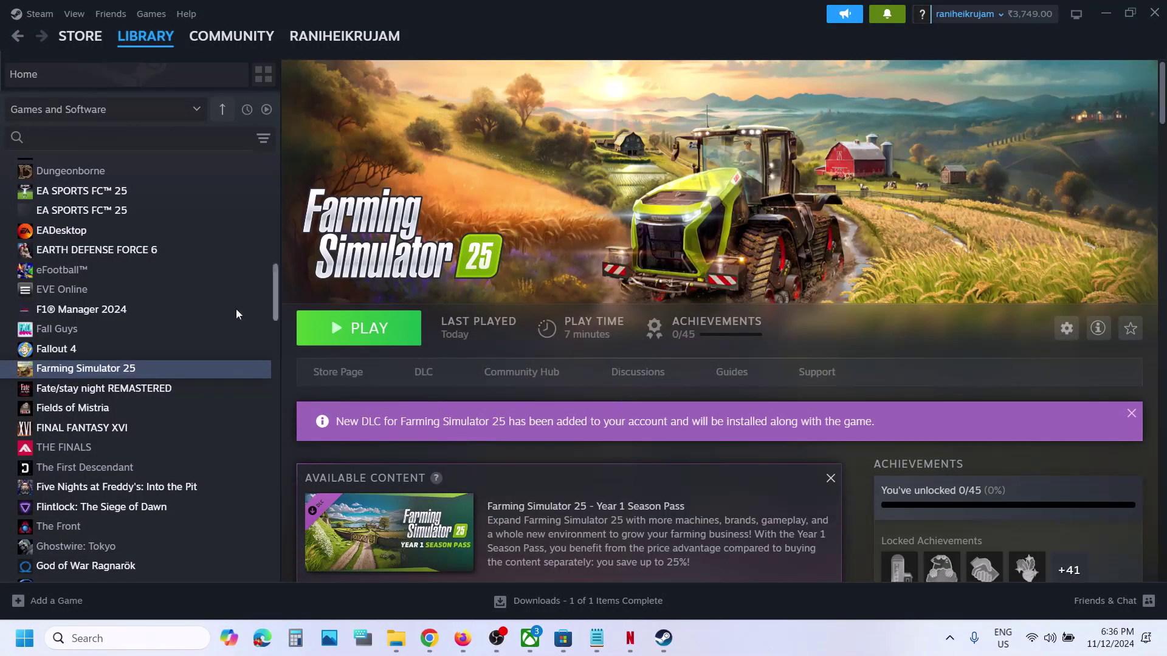
right_click(105, 372)
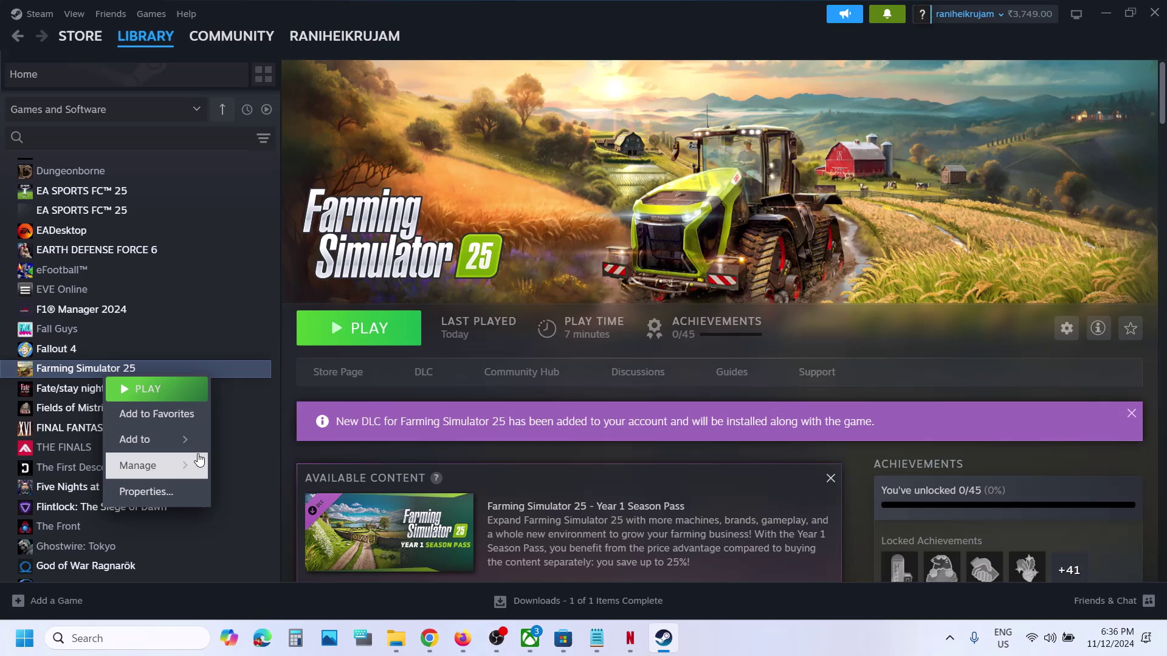
click(172, 489)
click(335, 242)
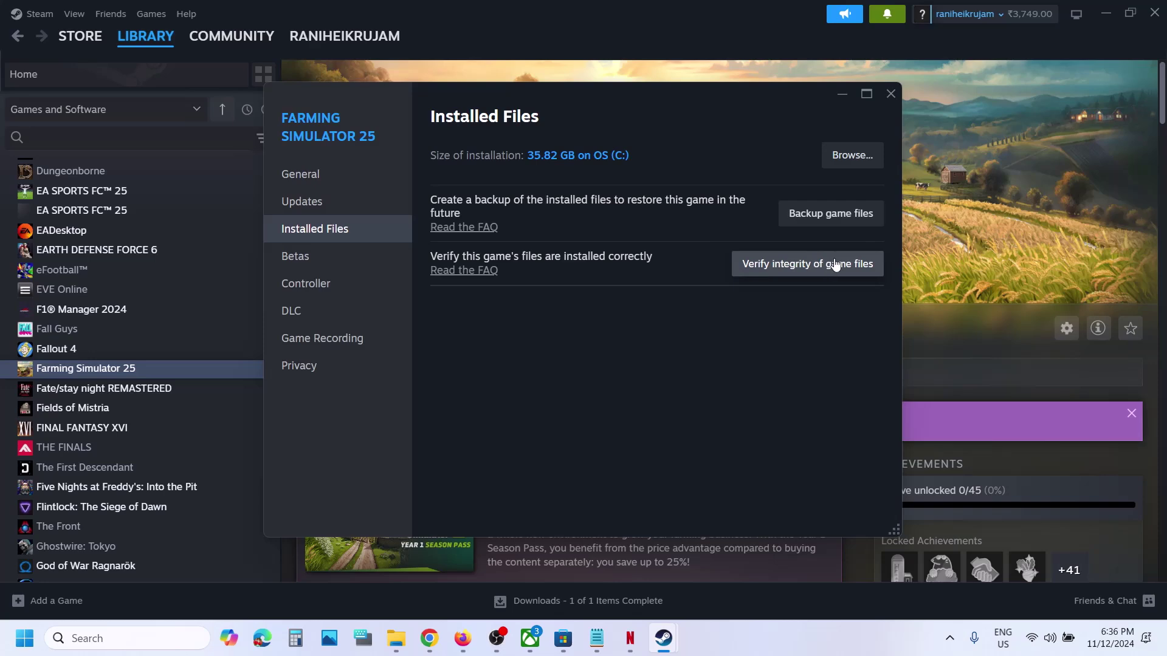
click(891, 93)
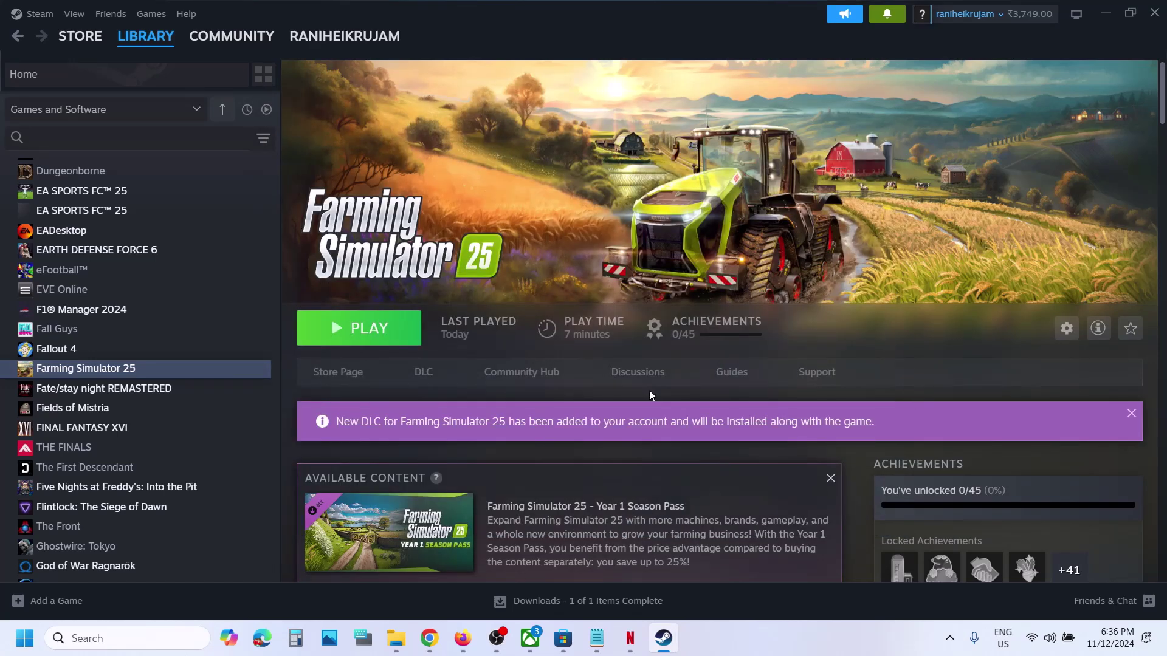
click(815, 643)
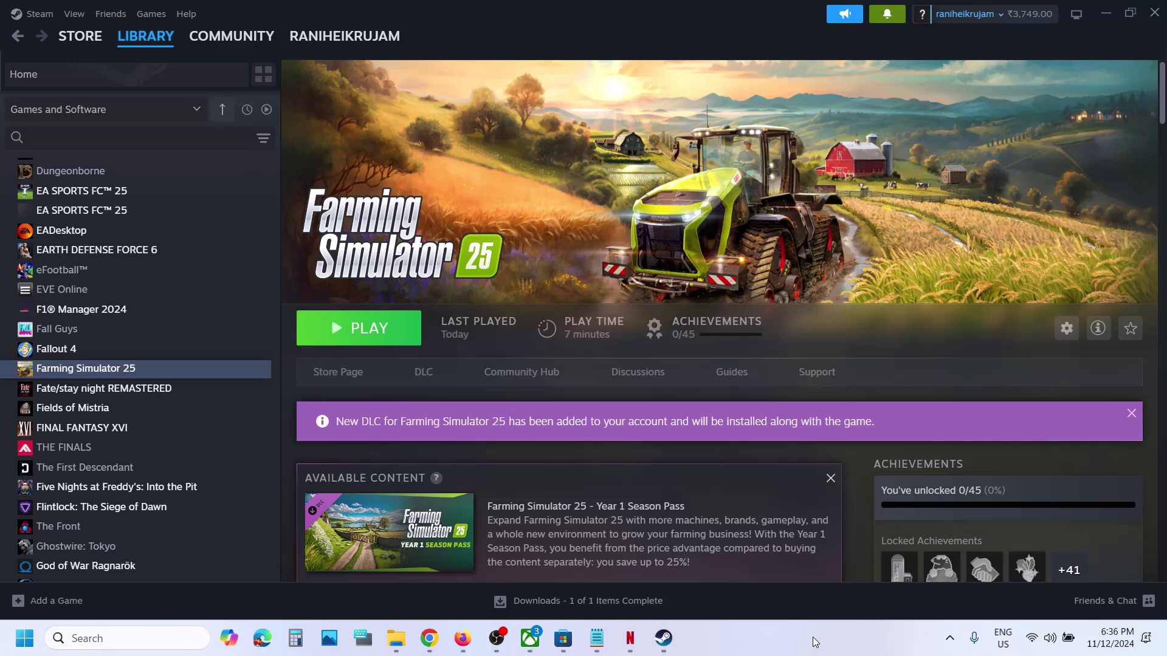